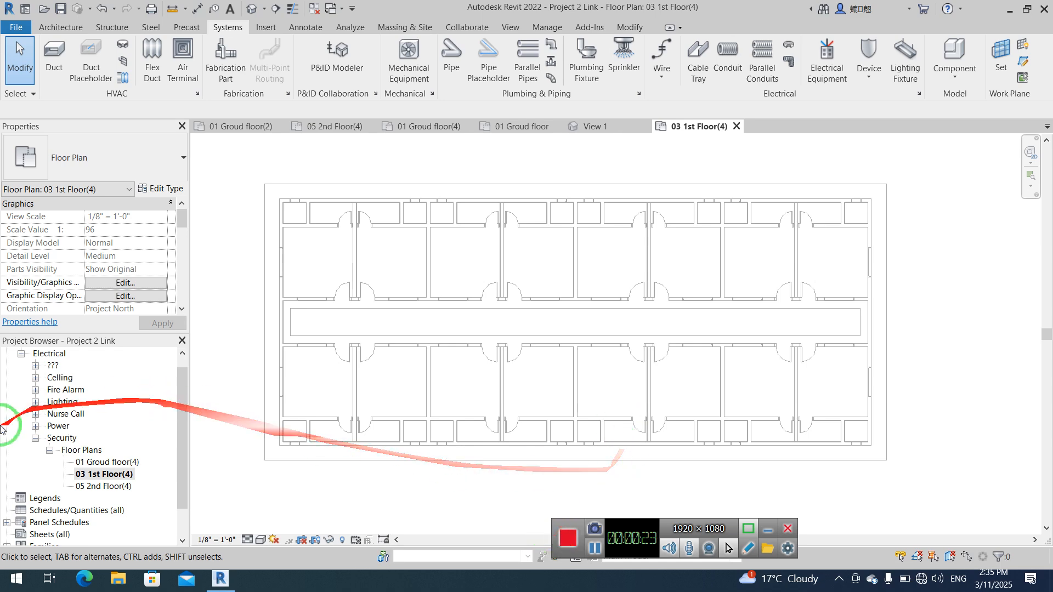
Step: Start a new floor plan view and duplicate its type's Security System view template as Telephone
click(34, 439)
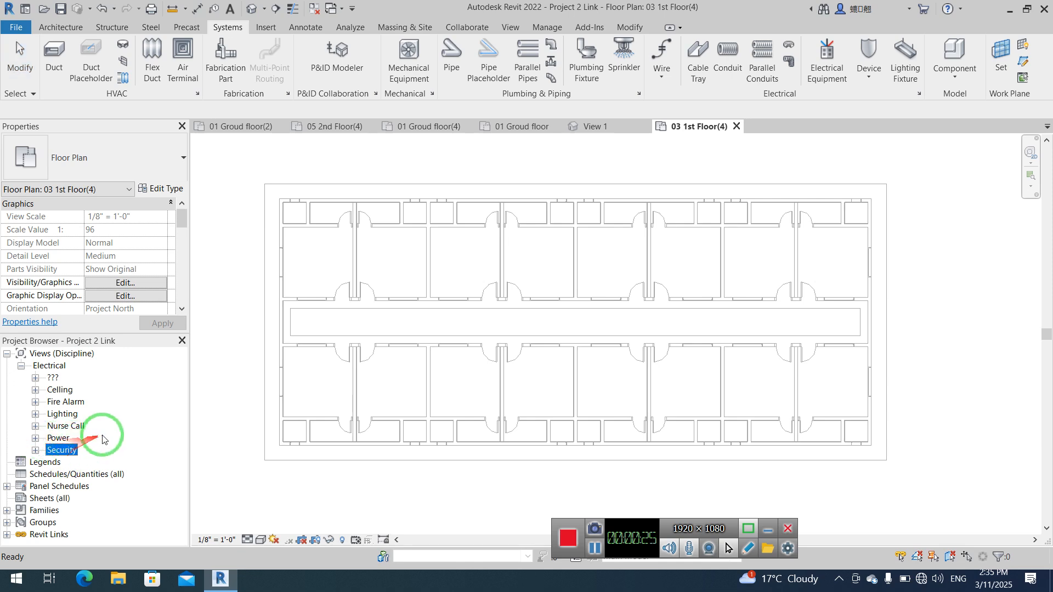
click(504, 23)
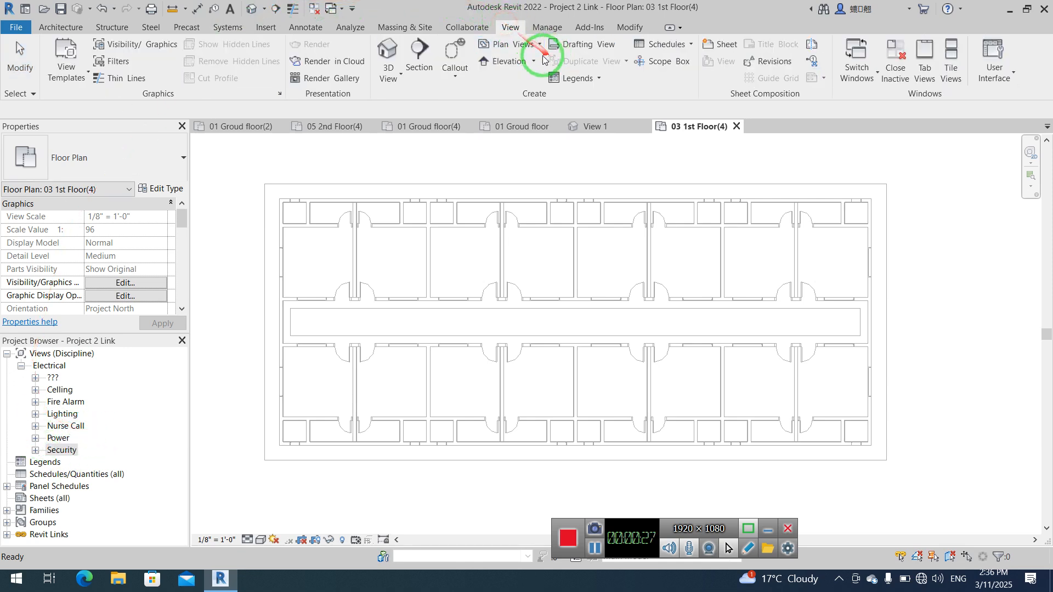
click(513, 44)
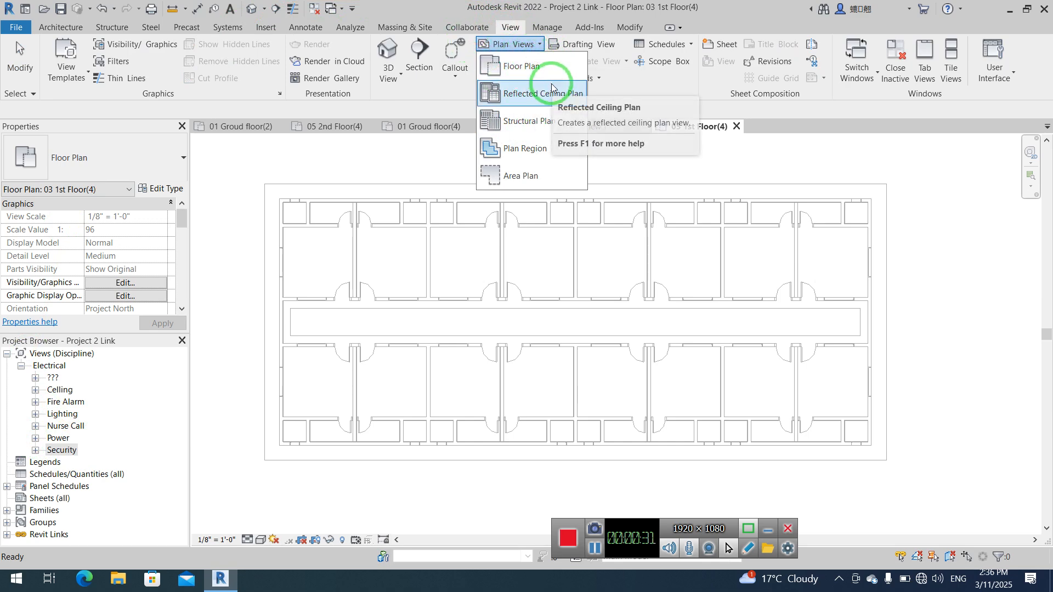
click(547, 66)
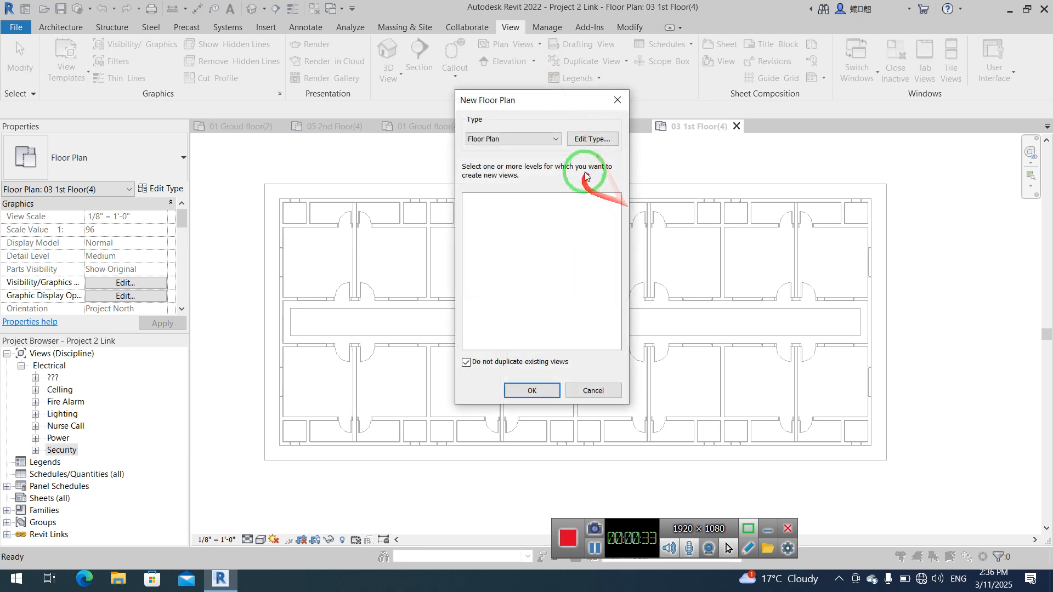
click(596, 142)
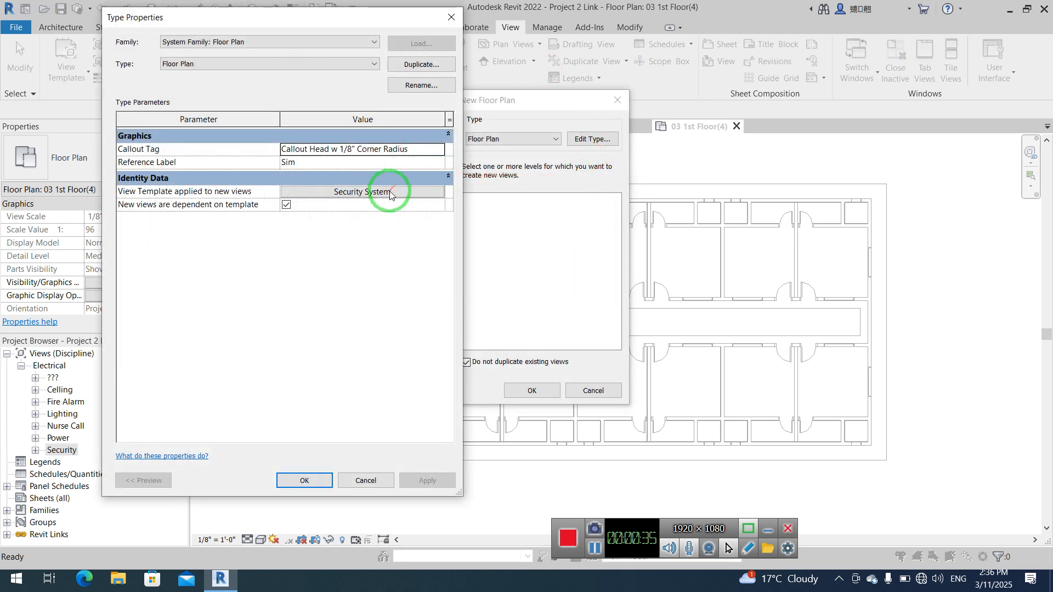
click(390, 191)
click(227, 354)
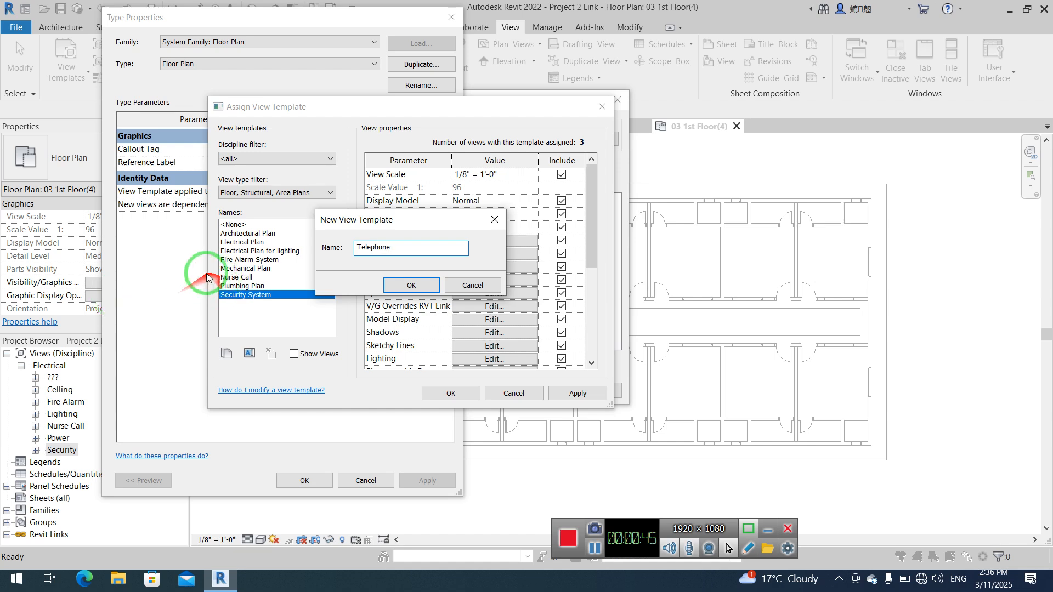
click(404, 286)
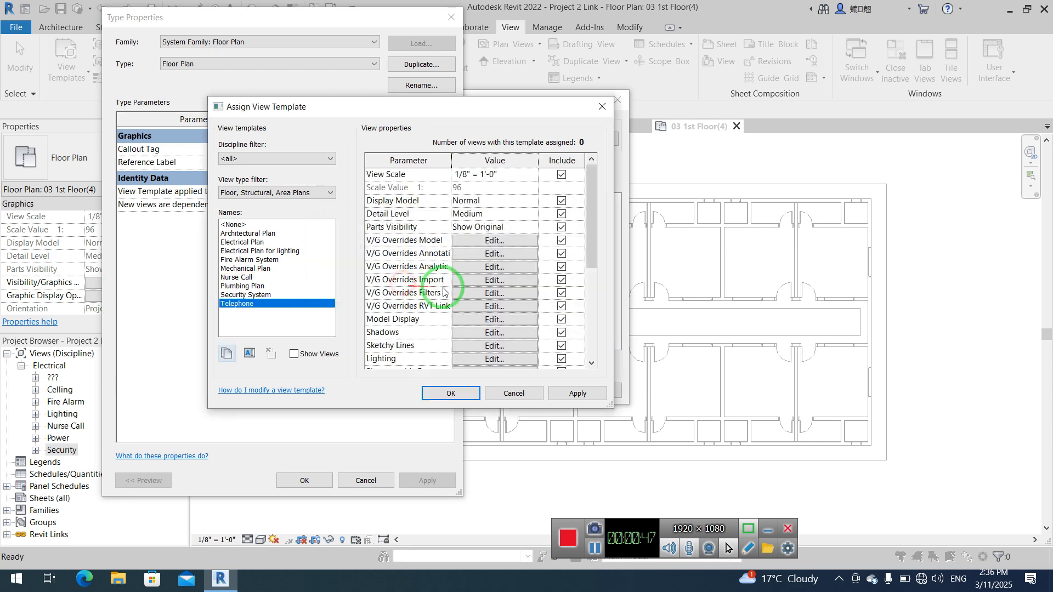
Step: Set the Telephone view template's sub-discipline to Telephone and apply the change
drag(589, 236, 585, 333)
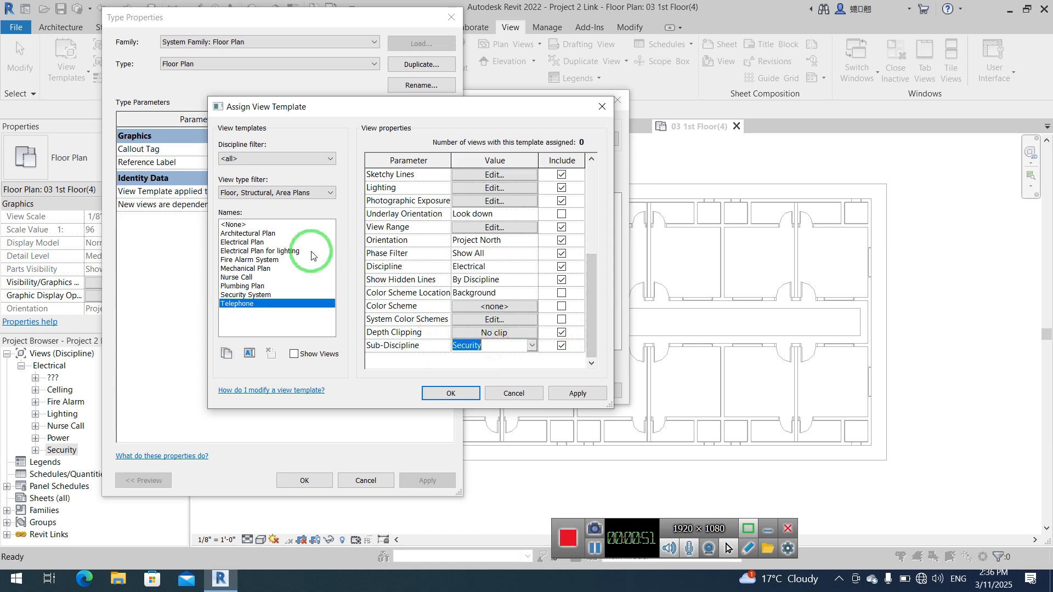
text(Telephone)
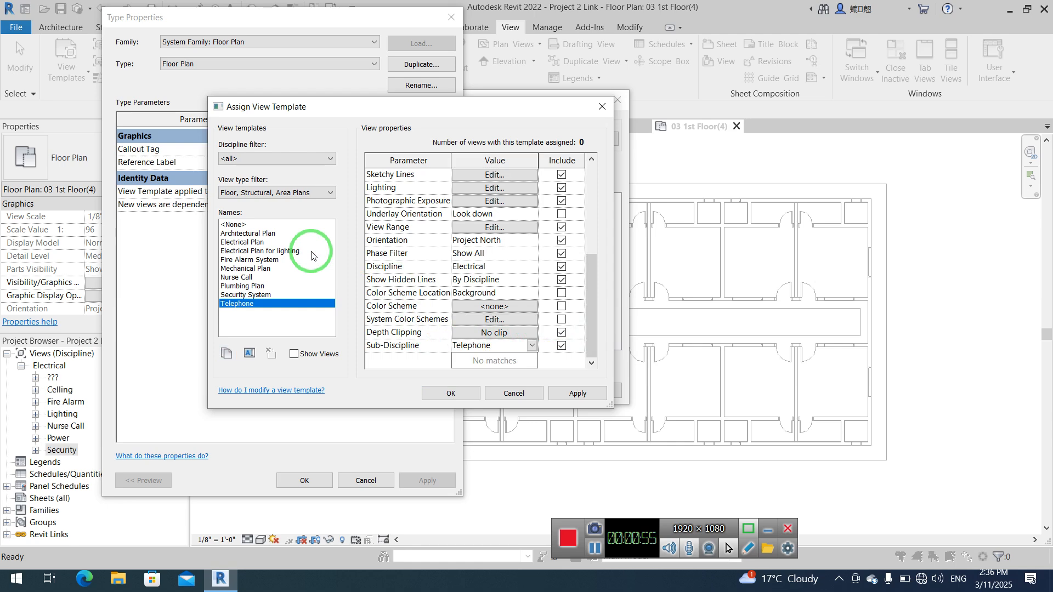
click(570, 391)
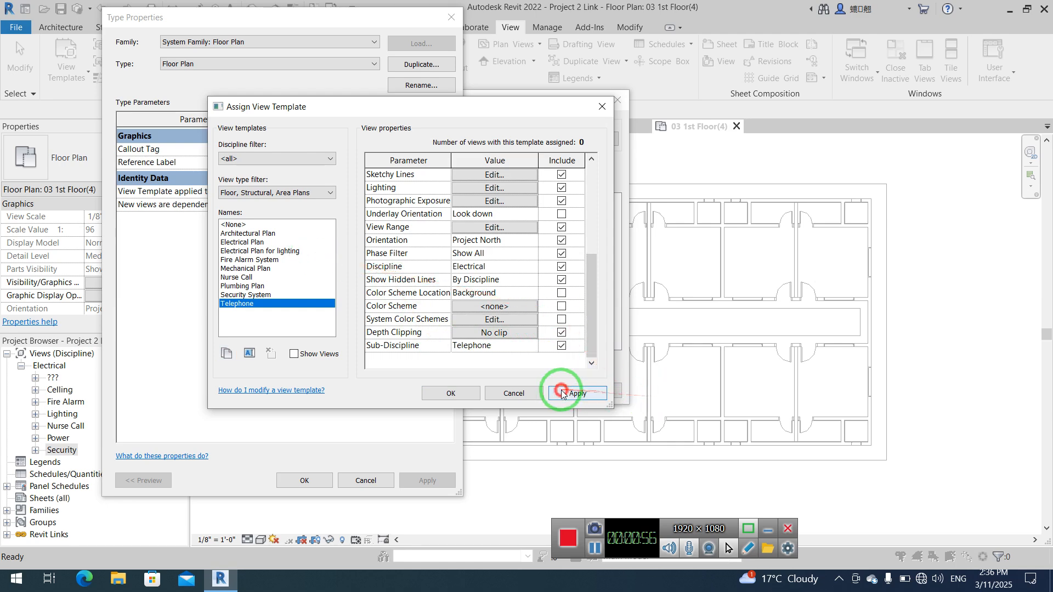
Step: Check the cut plane offset in the Telephone template's view range and assign the template to new floor plan views
click(482, 229)
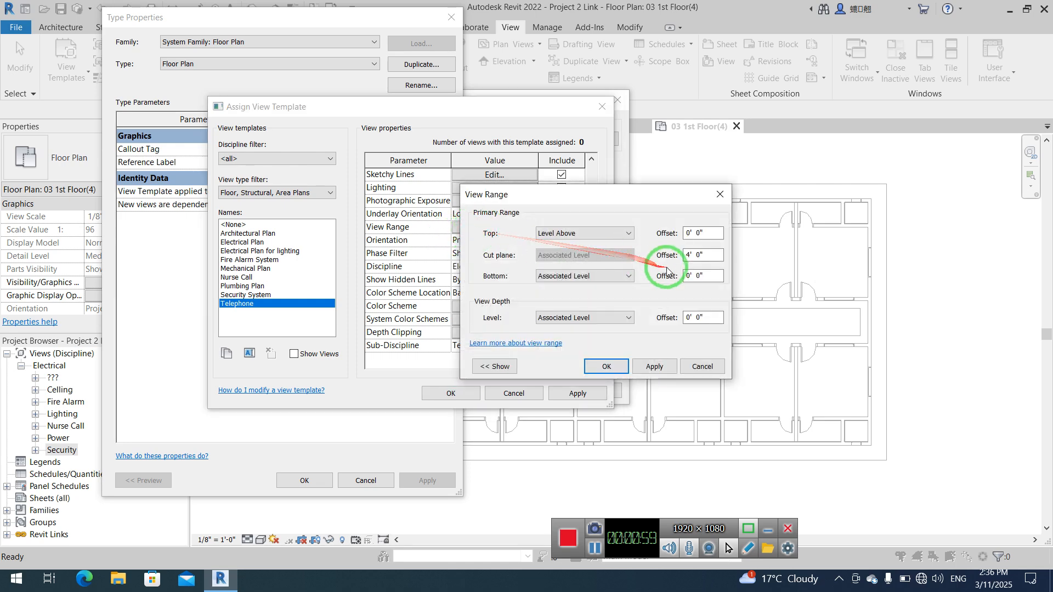
click(688, 256)
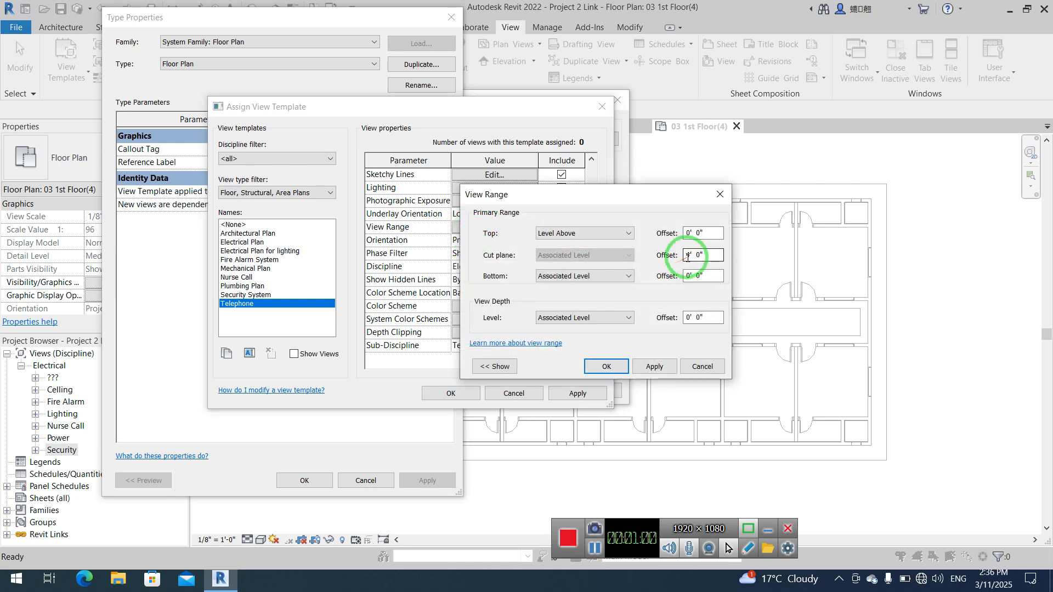
click(624, 373)
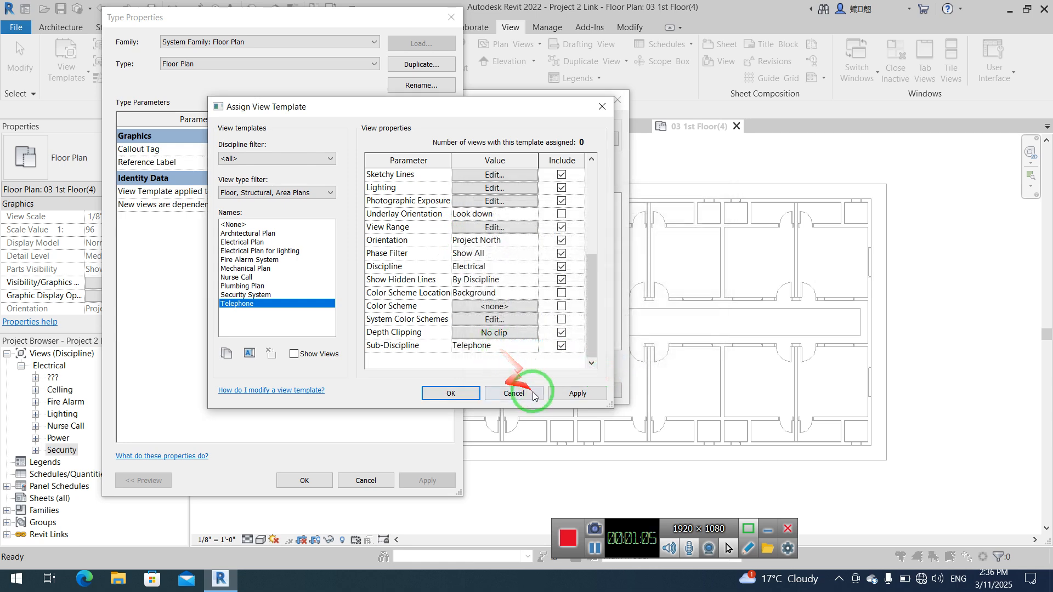
click(564, 394)
click(463, 399)
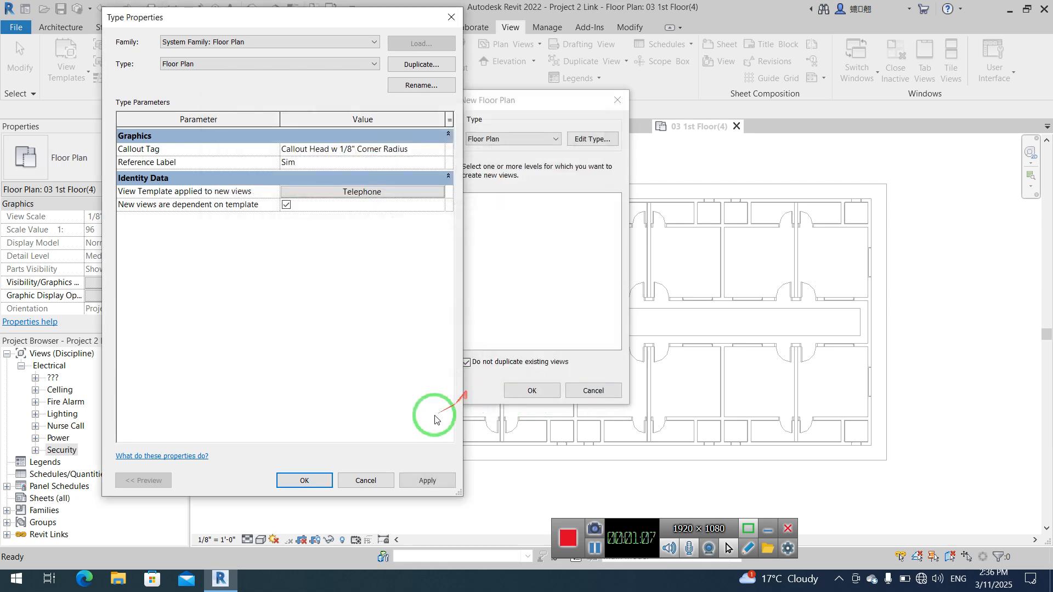
click(303, 486)
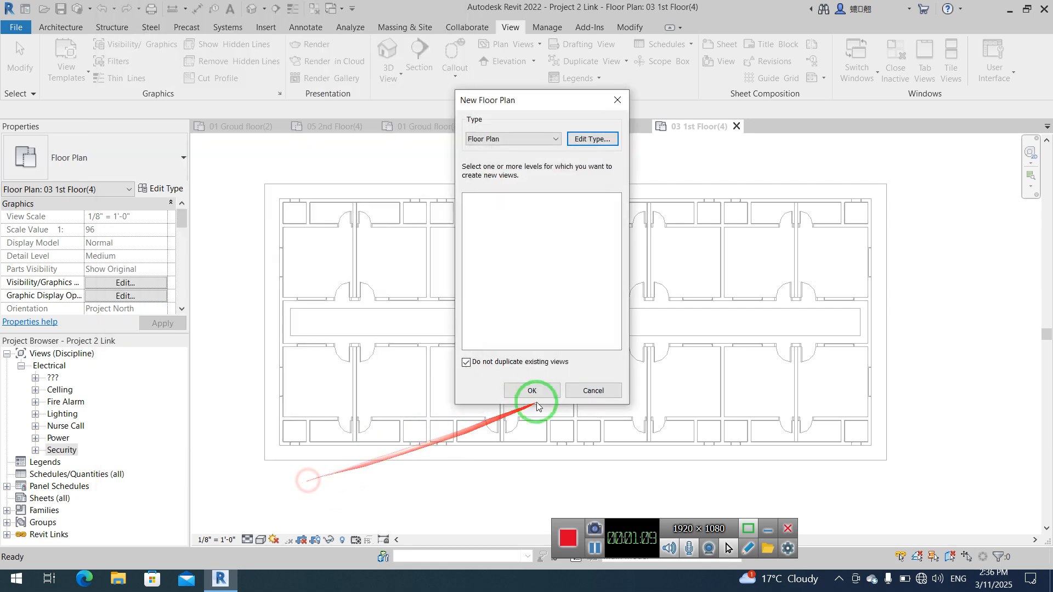
Step: Allow duplicates of existing views and create floor plans for levels 01 Groud floor, 03 1st Floor and 05 2nd Floor
click(485, 362)
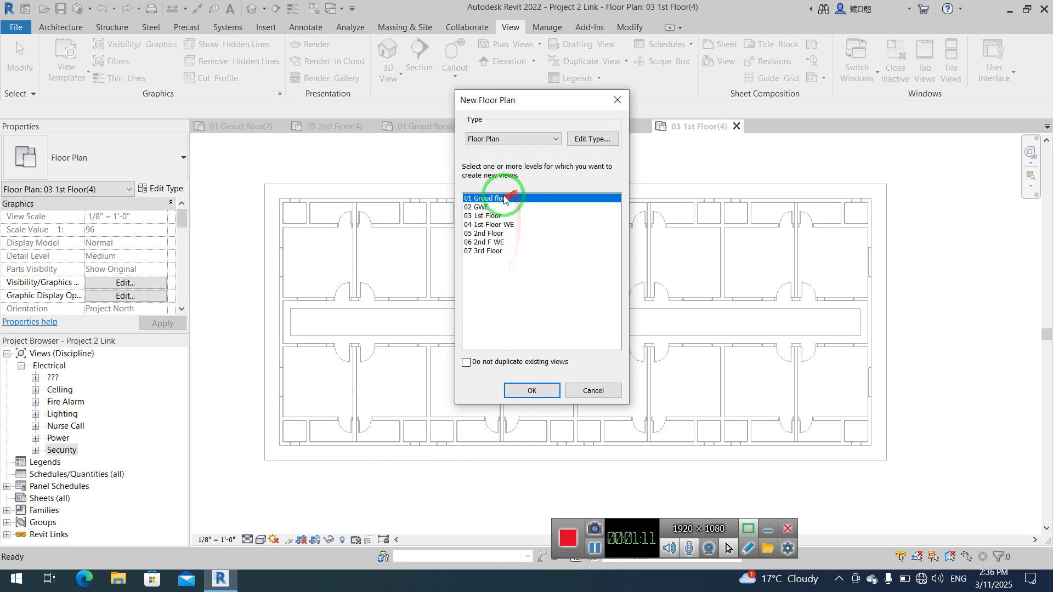
ctrl+click(499, 215)
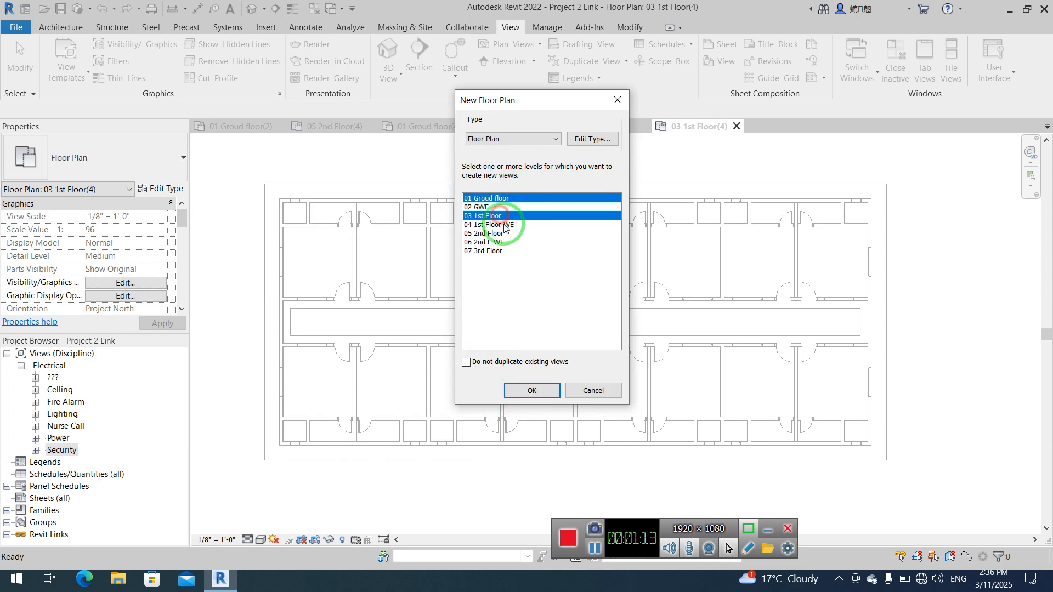
ctrl+click(506, 236)
click(532, 389)
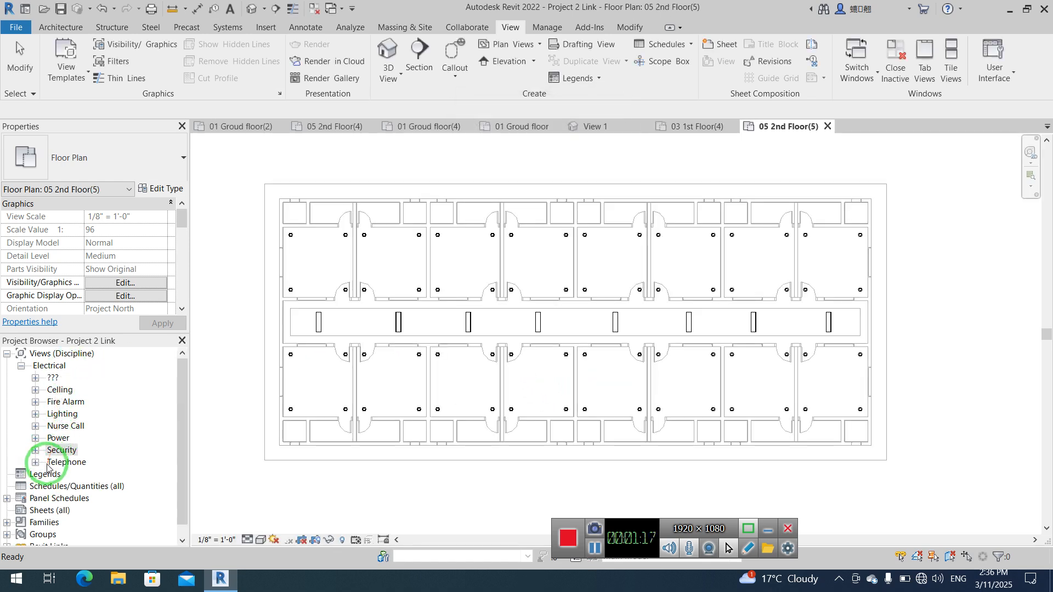
Step: Temporarily hide the linked Revit model in the 05 2nd Floor(5) plan
click(68, 463)
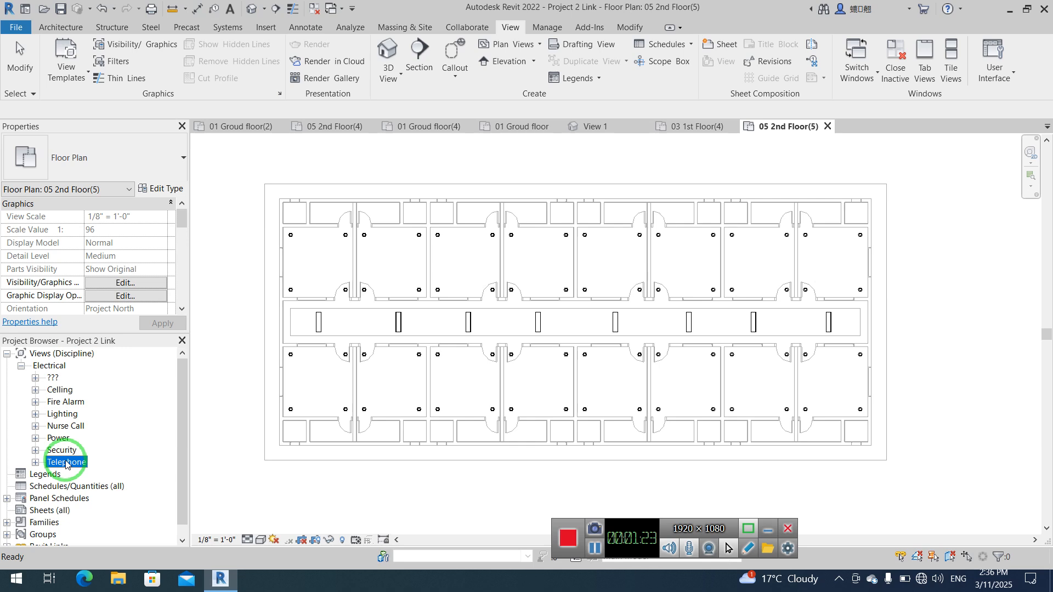
click(353, 204)
click(354, 204)
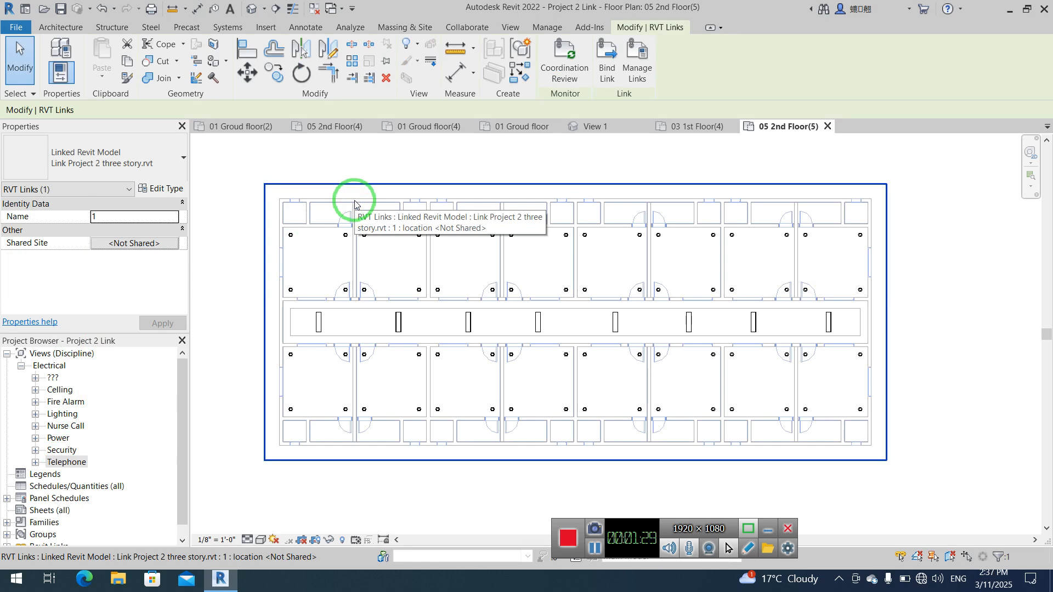
click(330, 541)
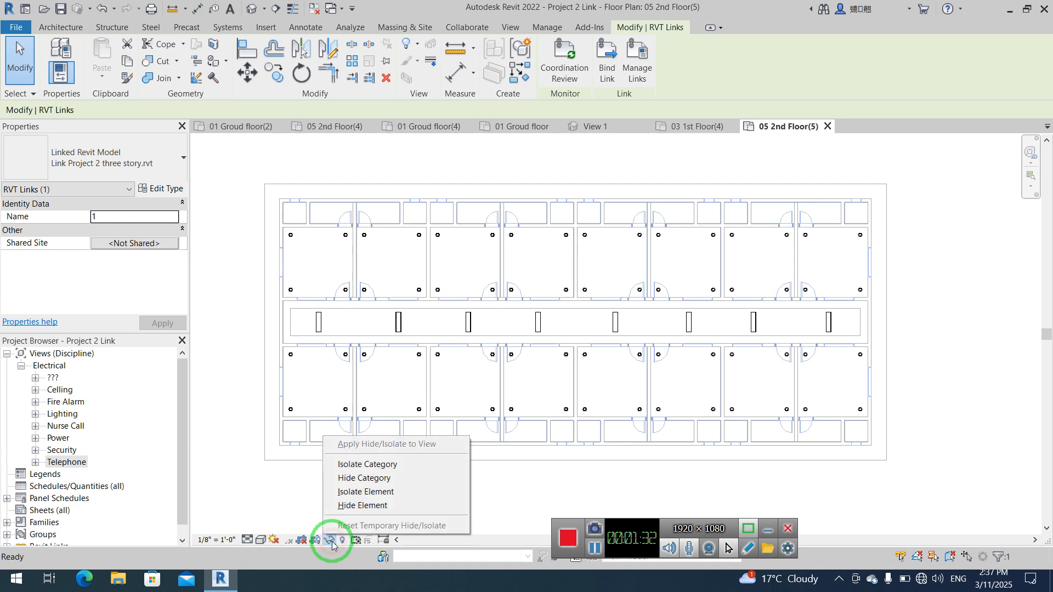
click(349, 505)
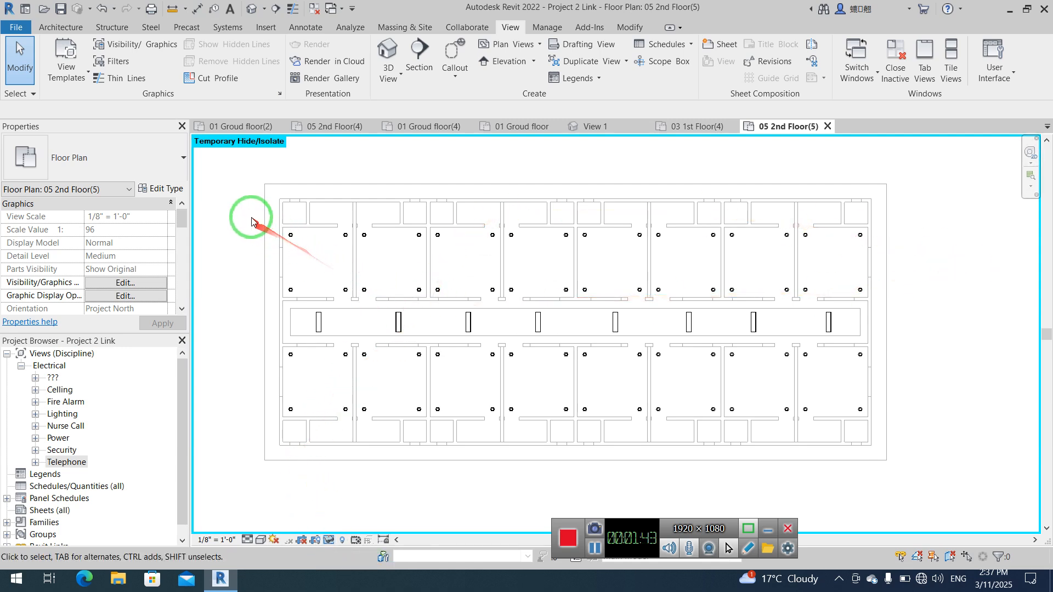
Step: Select all lighting fixtures across the second floor plan and hide these elements in the view
drag(251, 218, 913, 433)
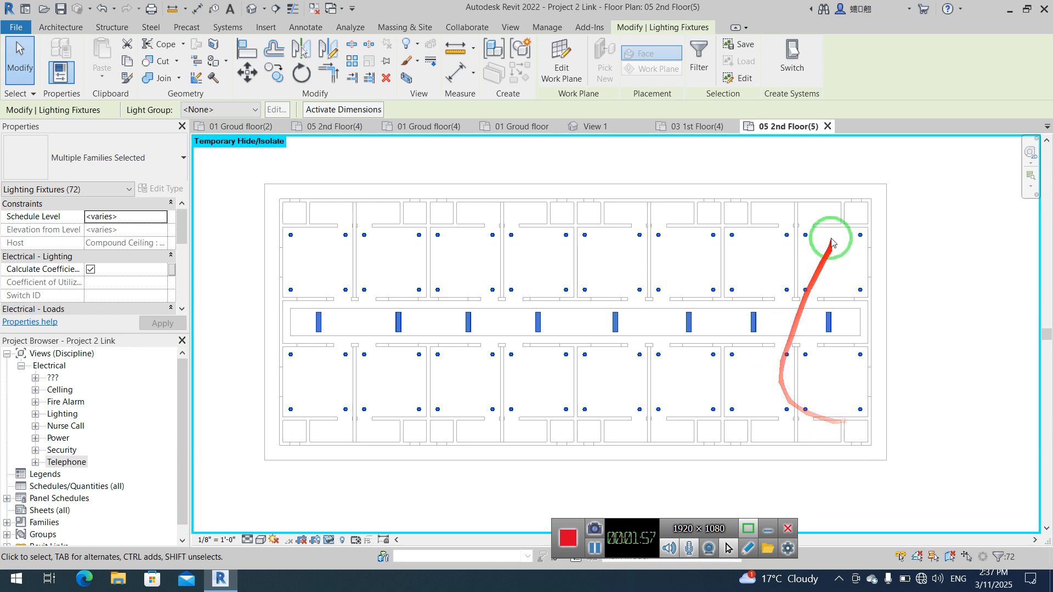
right_click(957, 296)
mouse_move(955, 351)
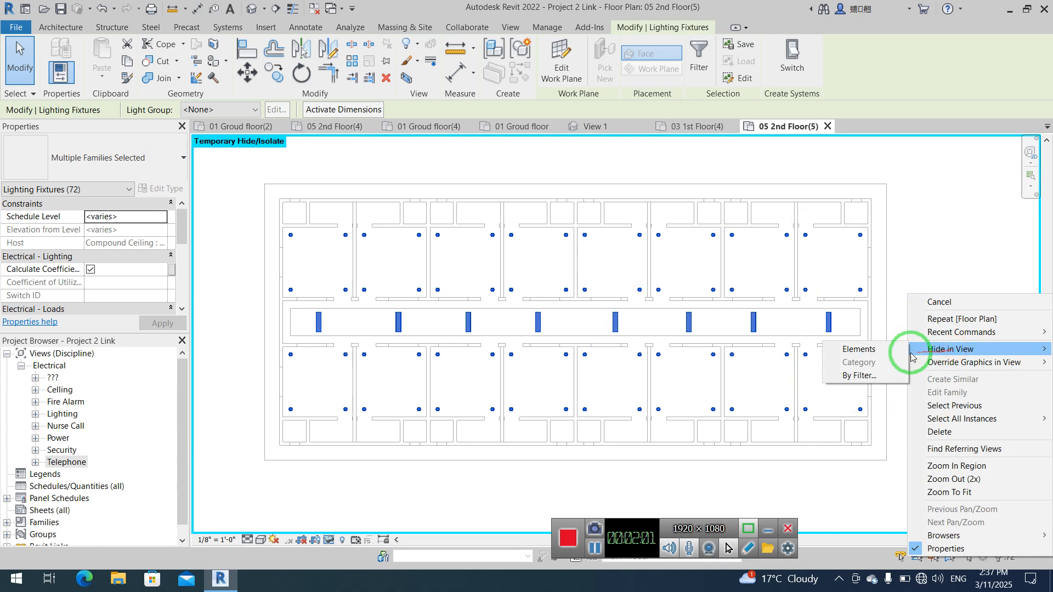
click(884, 350)
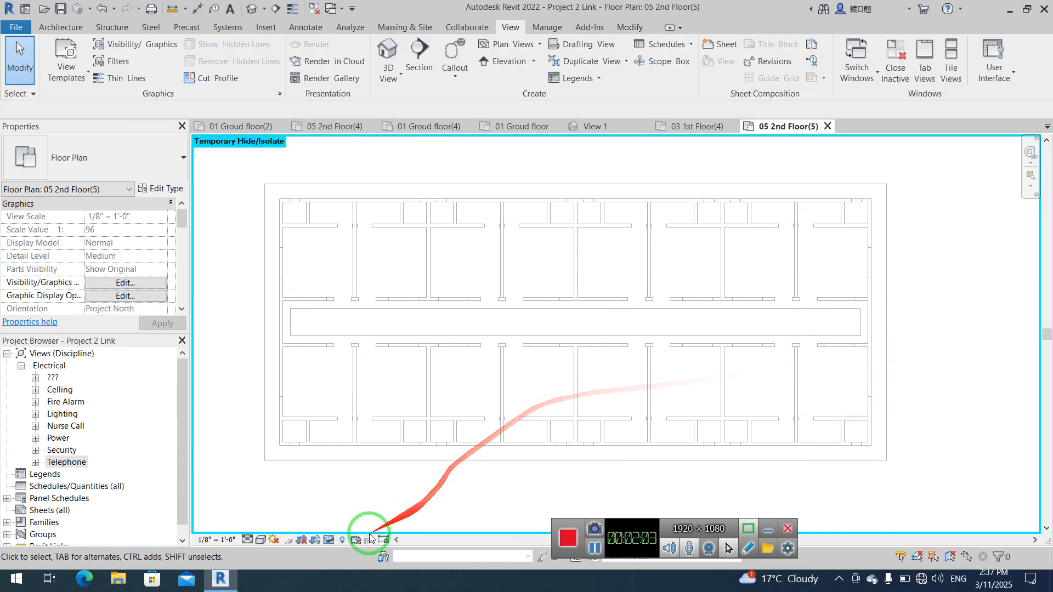
Step: Reset the temporary hide in the second floor plan to bring back the linked Revit model
click(329, 540)
click(392, 526)
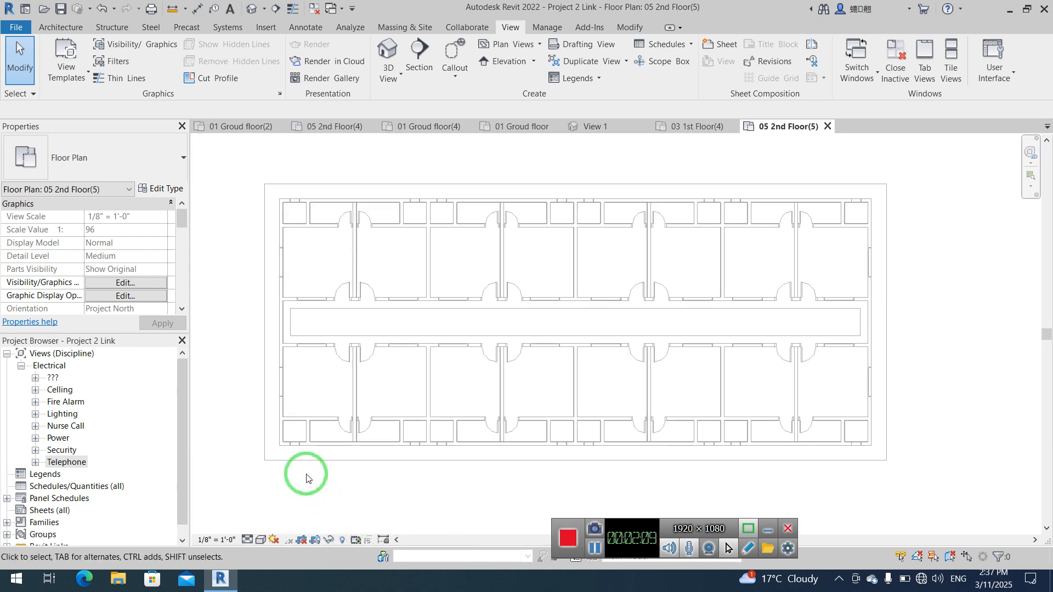
middle_drag(322, 482, 311, 461)
click(481, 391)
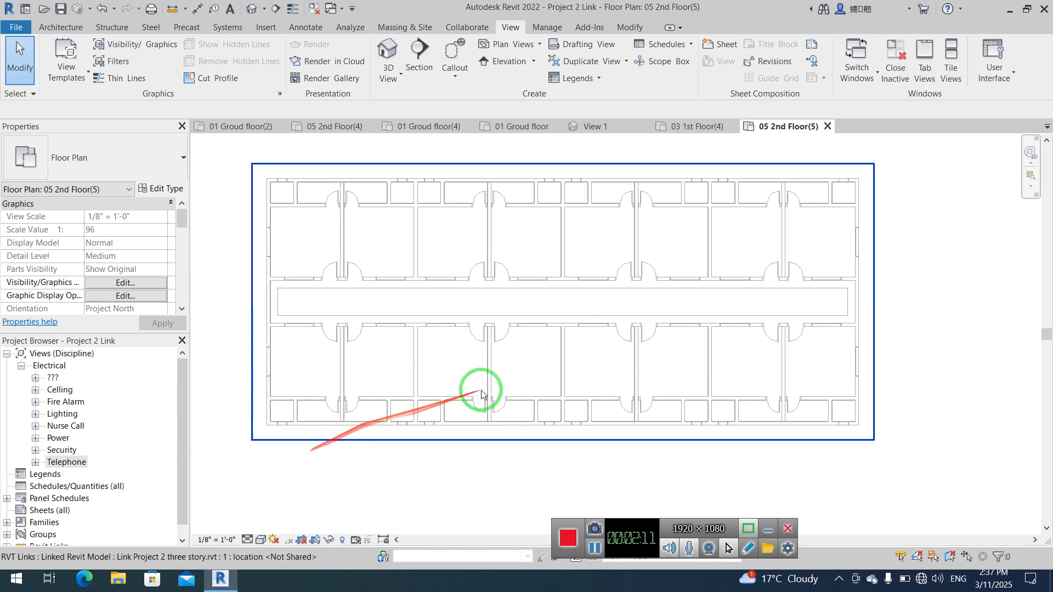
key(Escape)
Step: Open the 01 Groud floor(5) plan from the Telephone floor plans
click(35, 462)
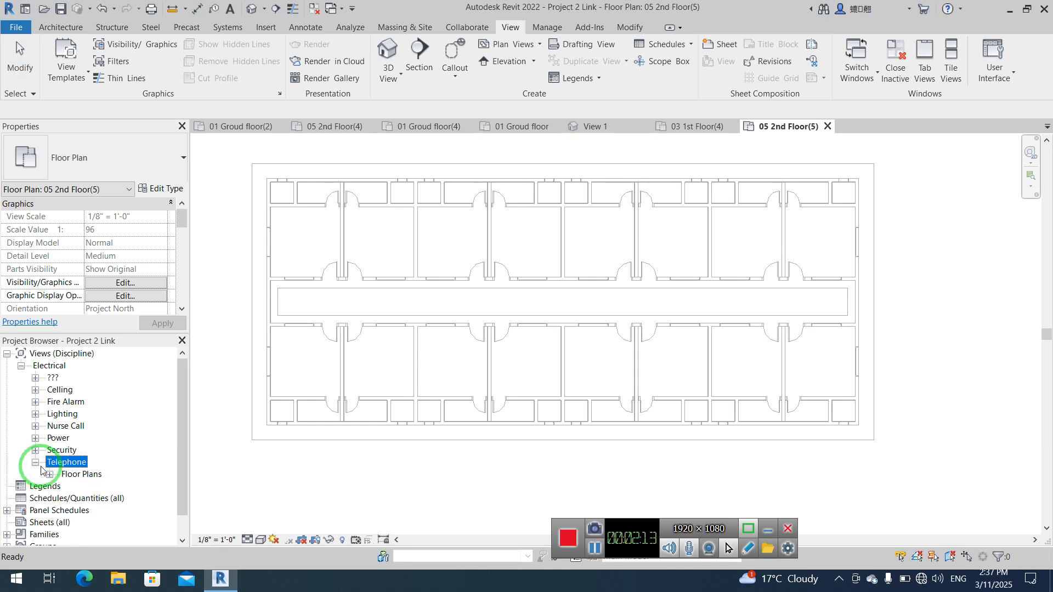
double_click(66, 474)
double_click(87, 487)
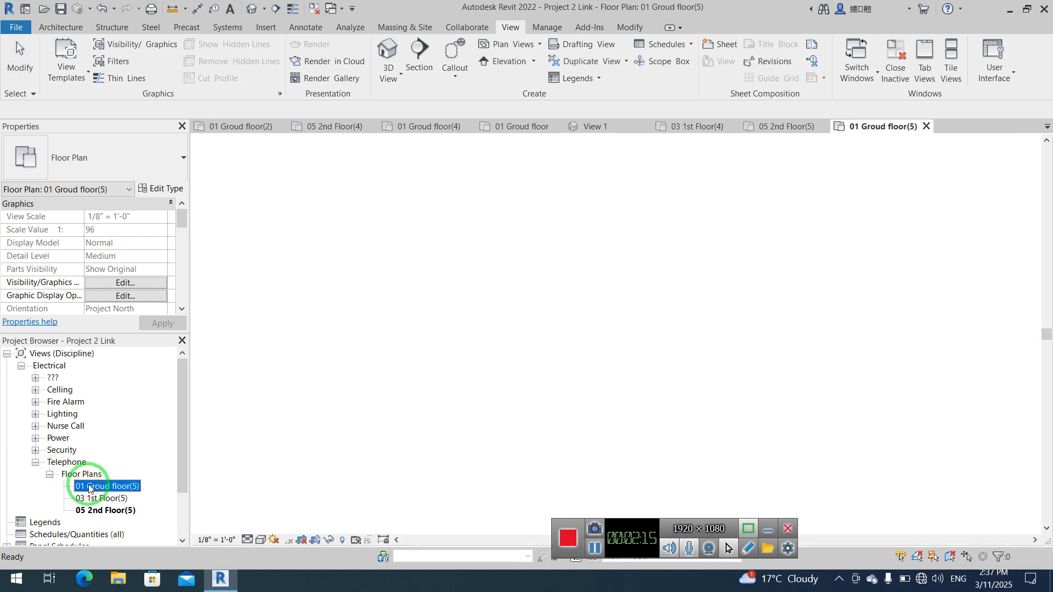
click(340, 421)
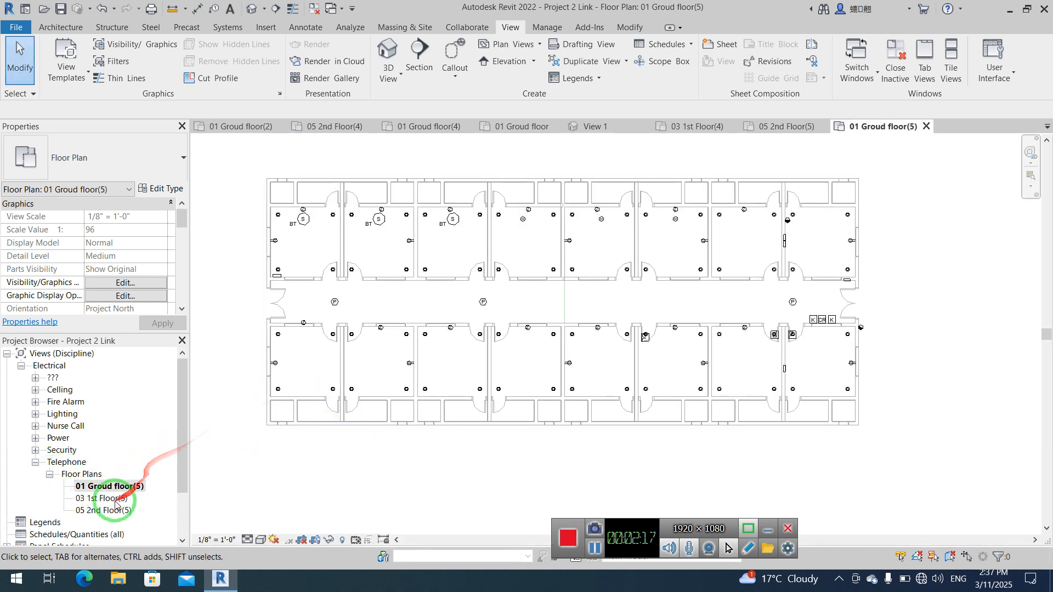
click(69, 463)
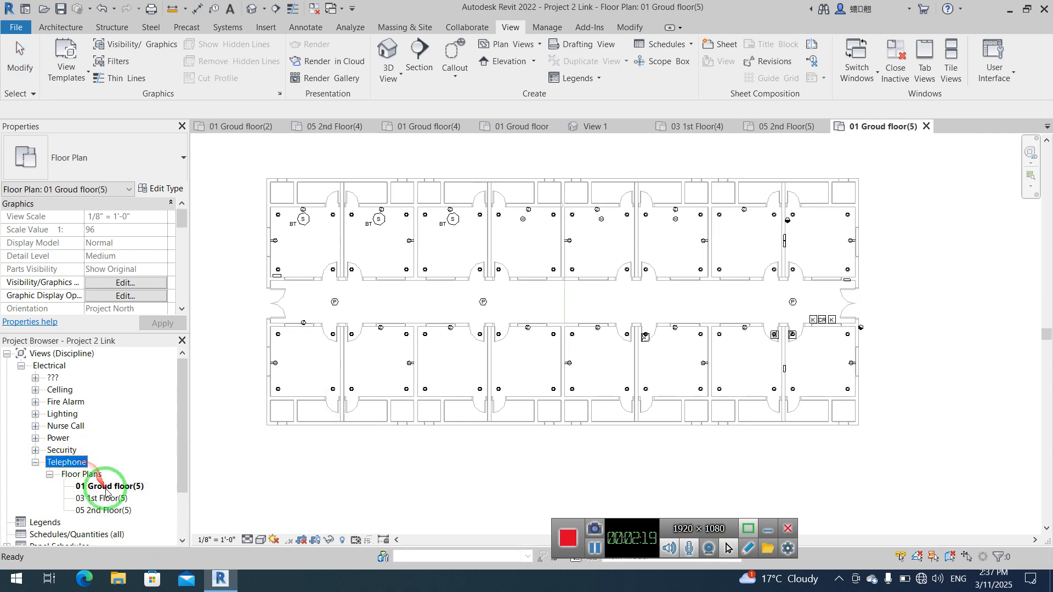
click(118, 486)
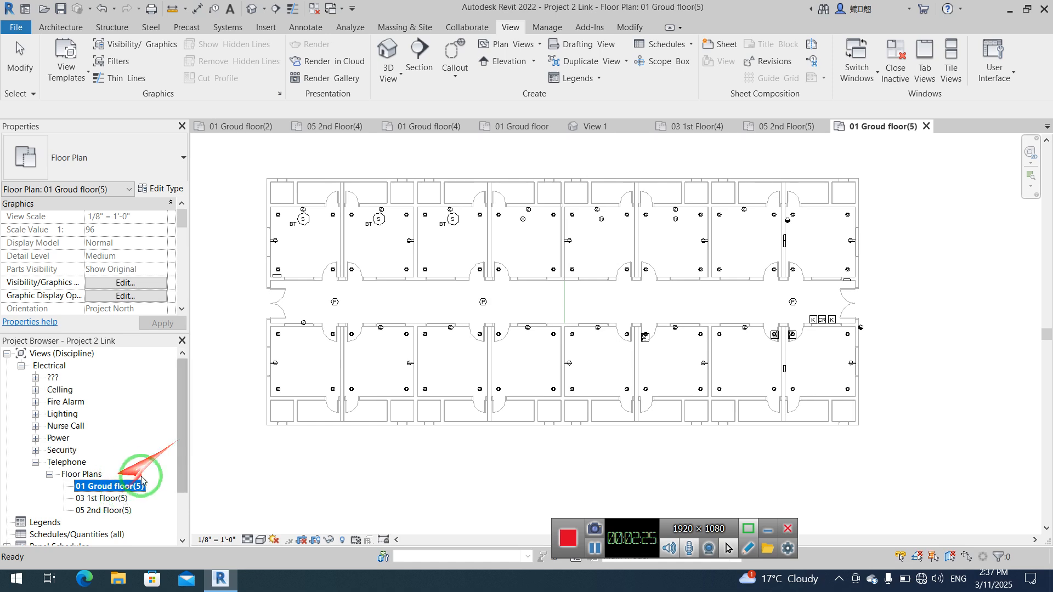
Step: Temporarily hide the linked Revit model in the 01 Groud floor(5) plan
click(313, 337)
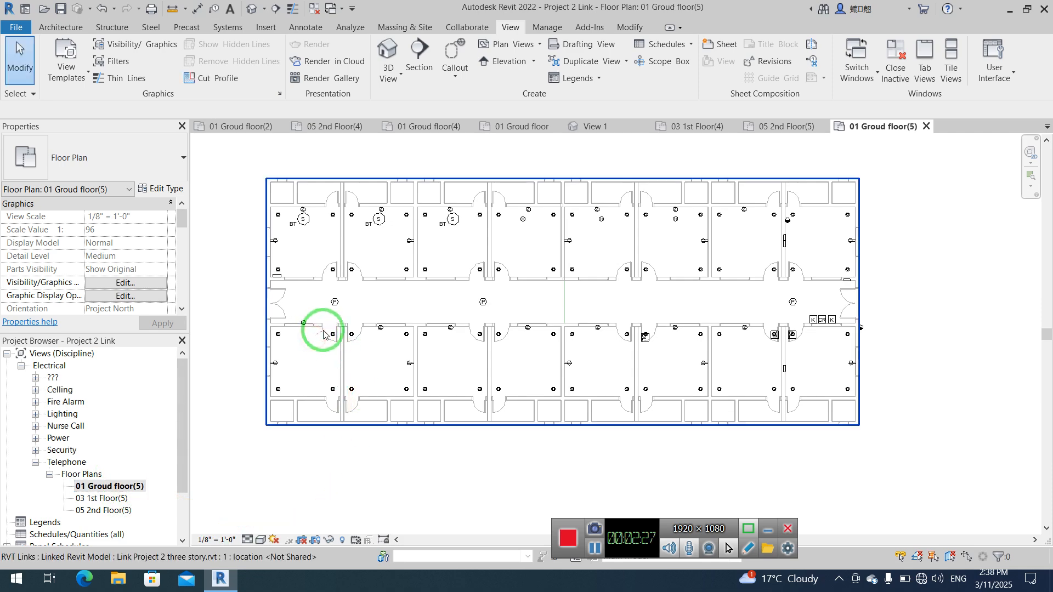
click(283, 293)
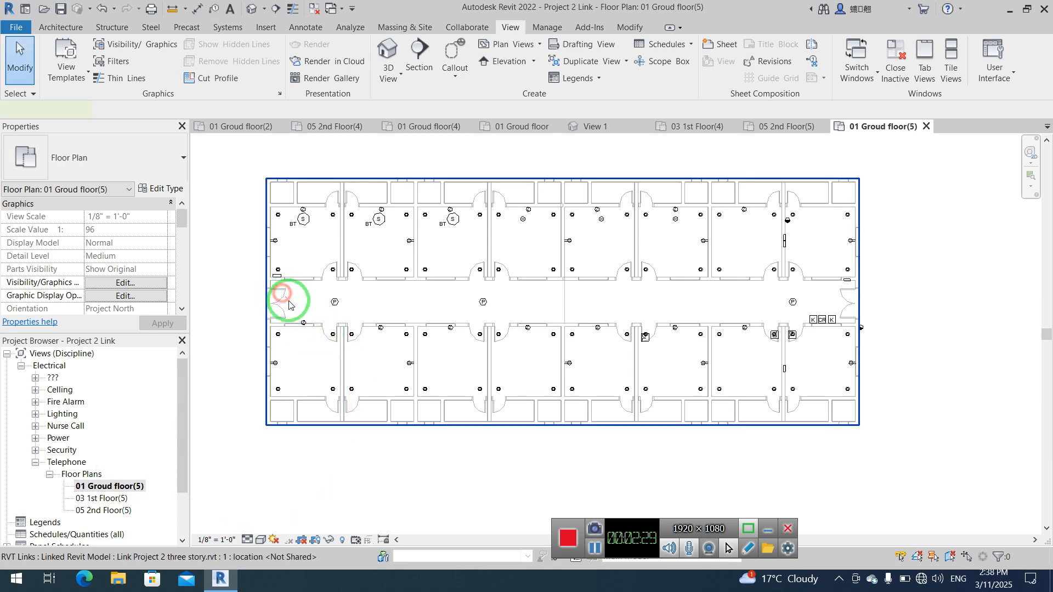
click(329, 540)
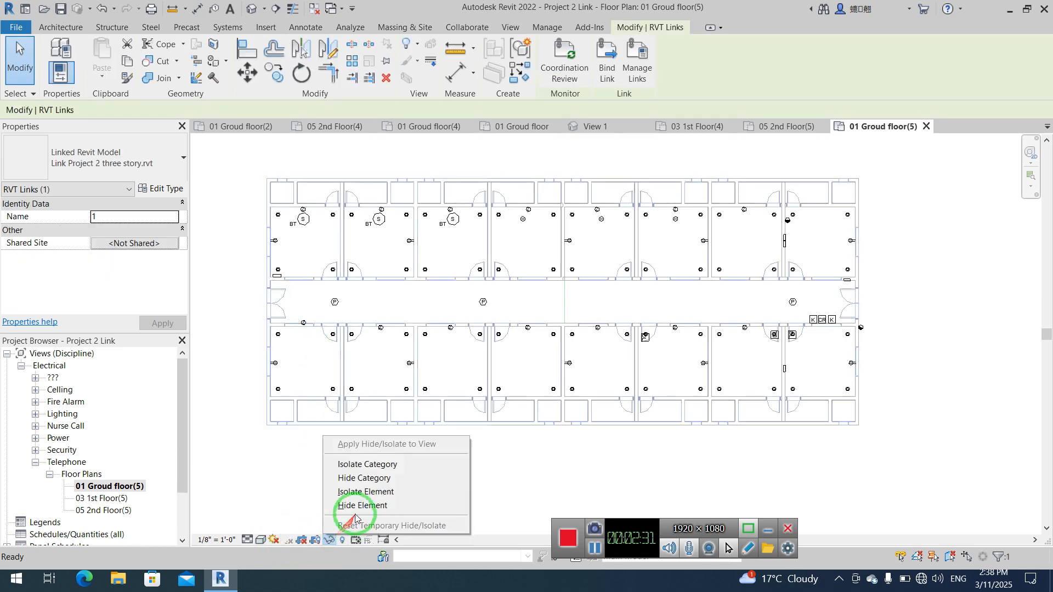
click(359, 508)
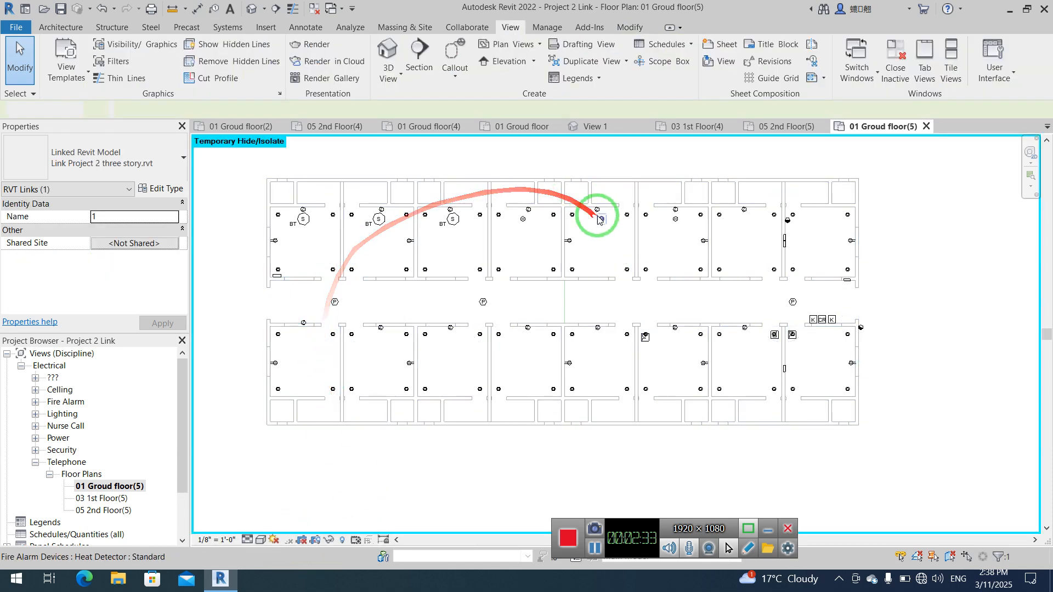
Step: Select all devices and fixtures across the ground floor plan and hide these elements in the view
drag(225, 176, 919, 413)
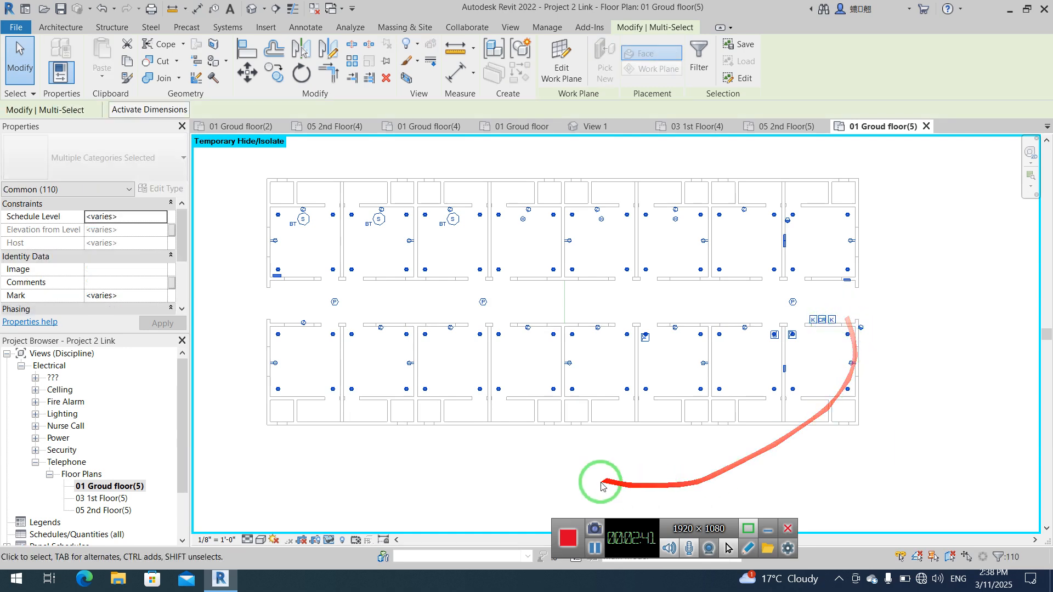
right_click(381, 444)
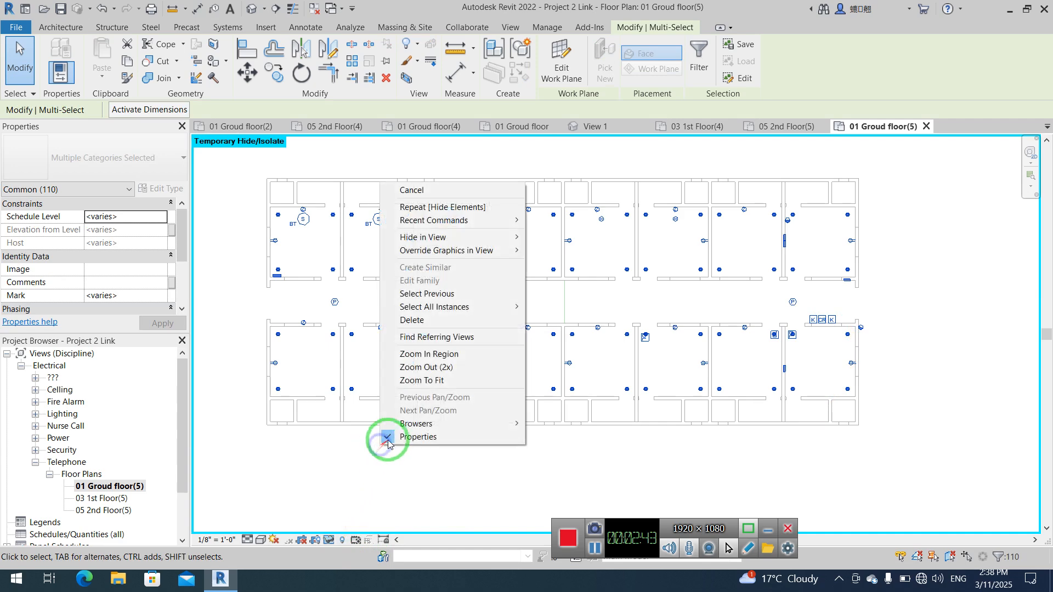
mouse_move(514, 238)
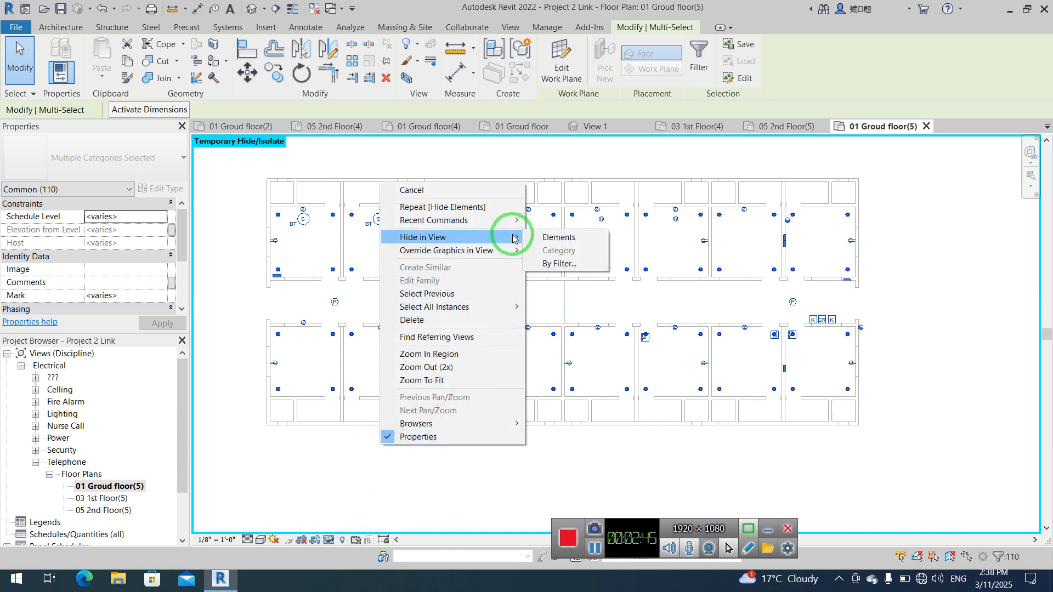
click(551, 237)
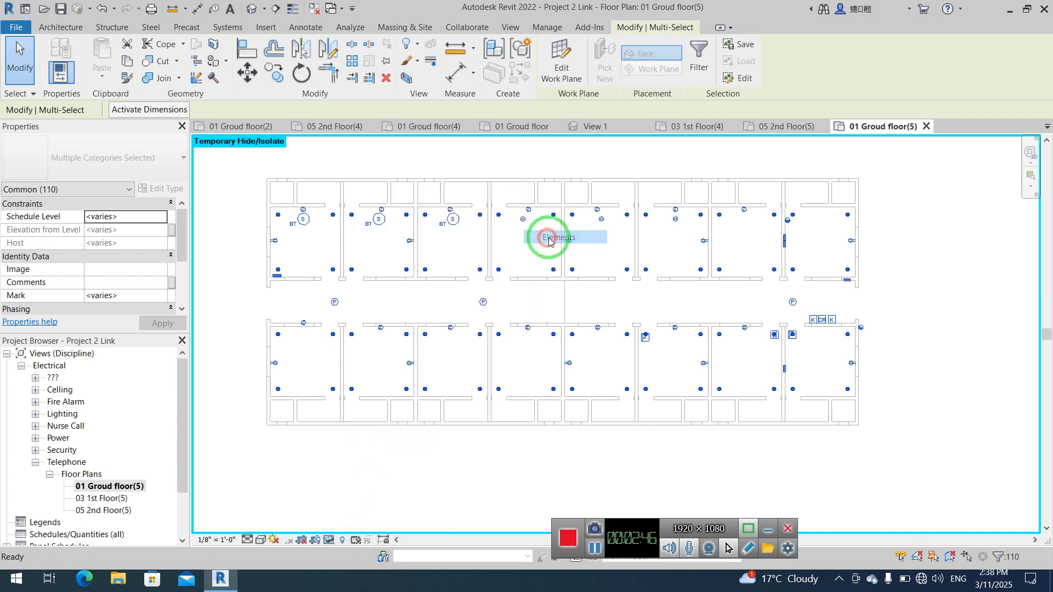
Step: Reset the temporary hide in the ground floor plan to bring back the linked Revit model and inspect the cleaned rooms
click(329, 540)
click(363, 525)
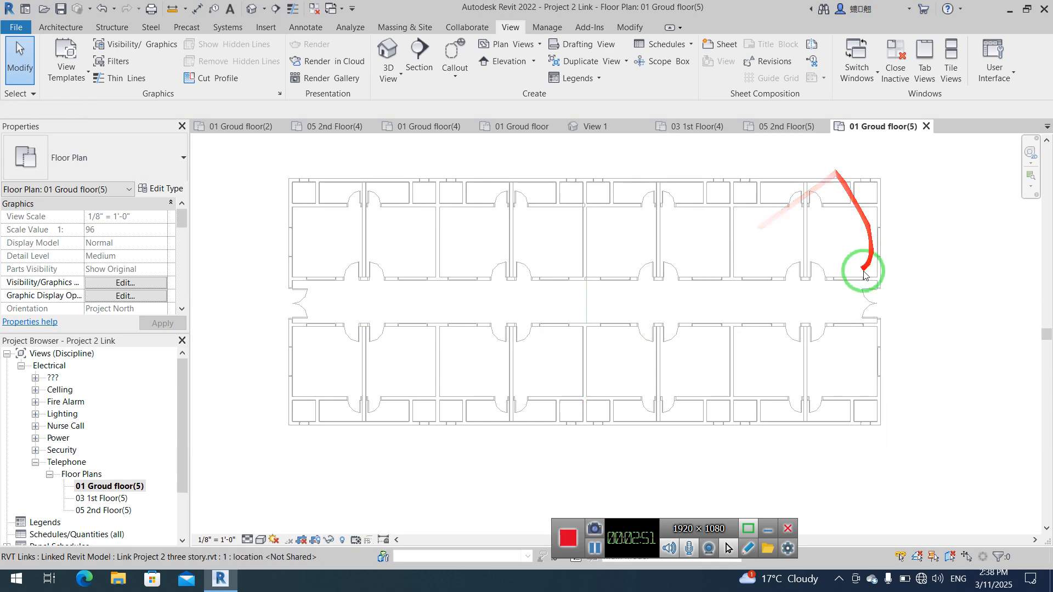
scroll(870, 216, up, 4)
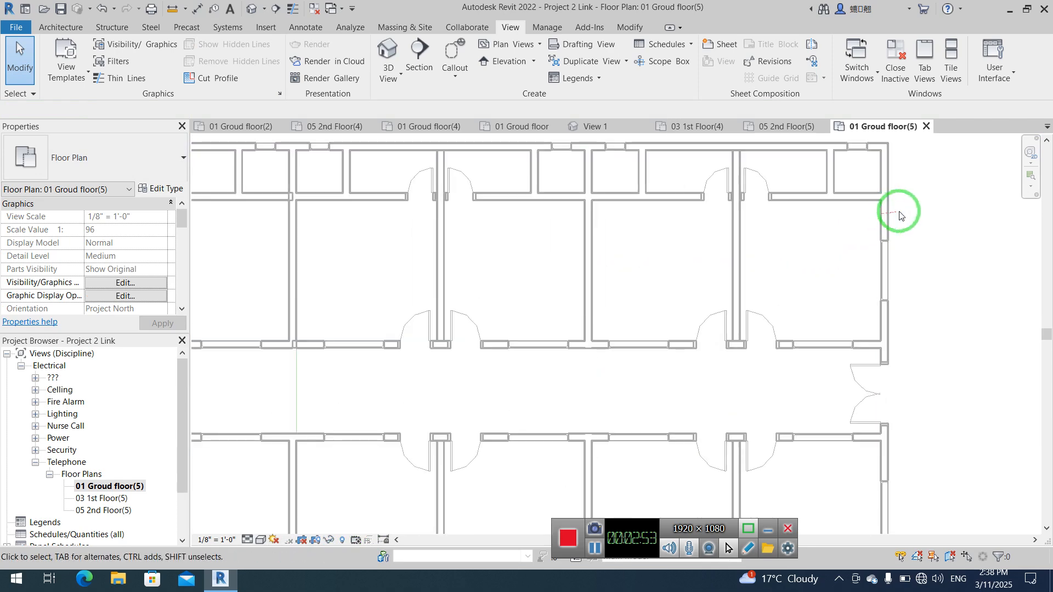
middle_drag(877, 250, 703, 315)
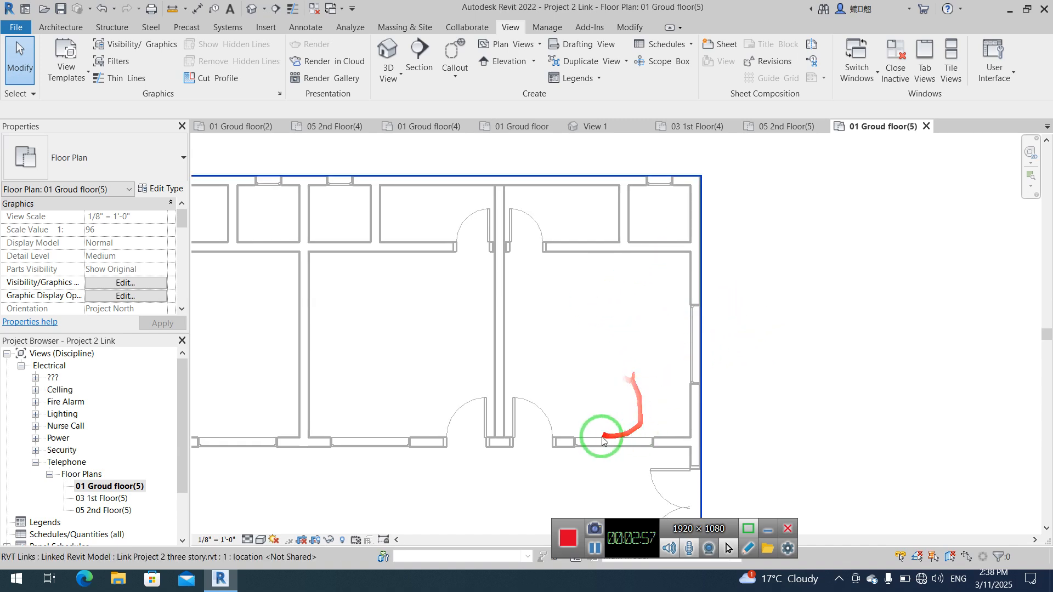
scroll(569, 277, down, 1)
scroll(569, 277, down, 1)
middle_drag(353, 384, 642, 347)
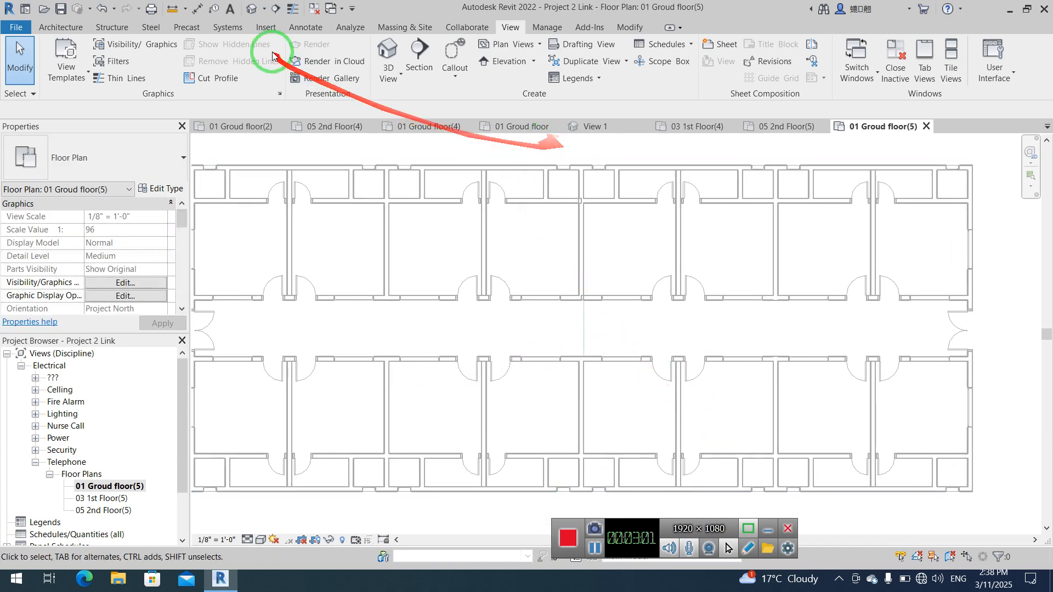
Step: Check which telephone device types are available for placement, and leave the placement command without placing any
click(228, 27)
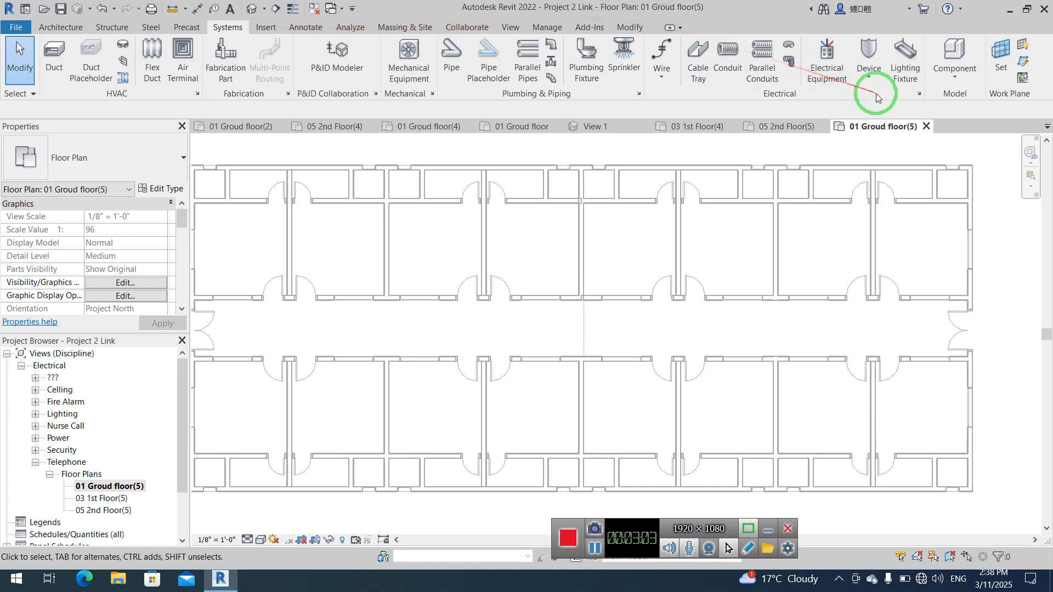
click(869, 77)
click(895, 294)
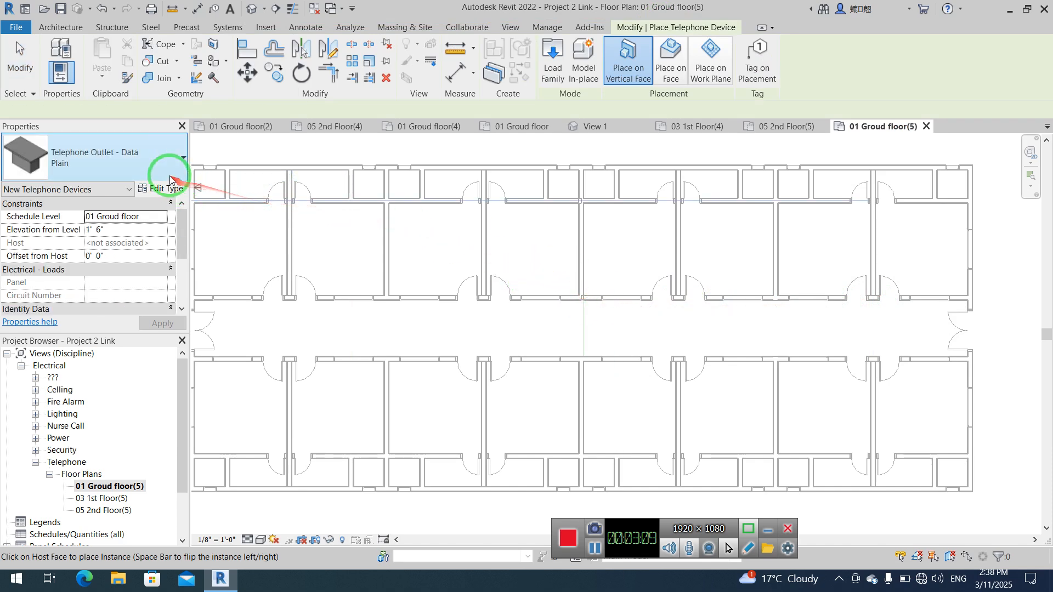
click(169, 180)
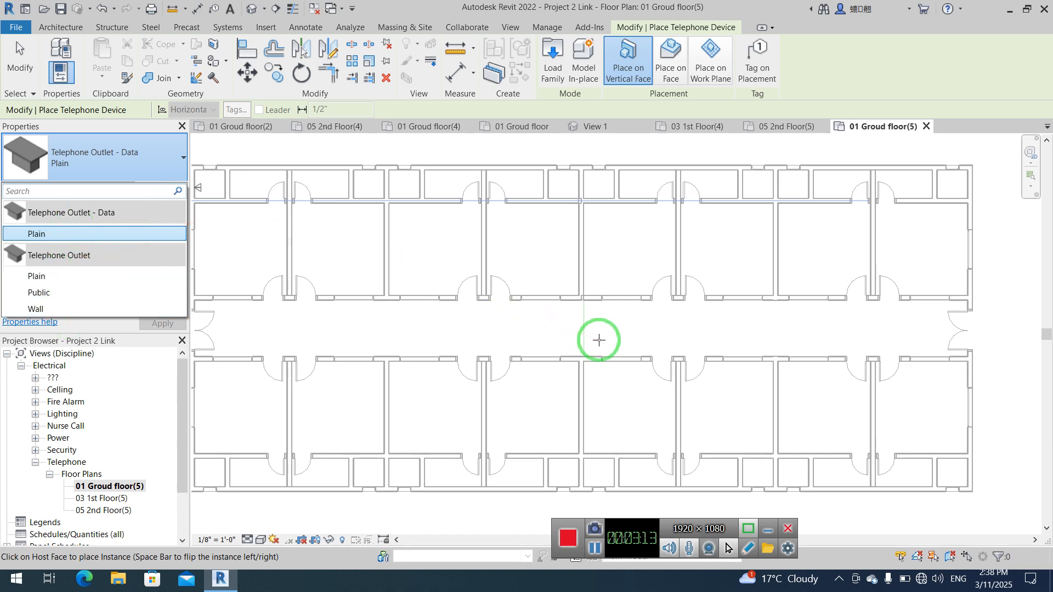
key(Escape)
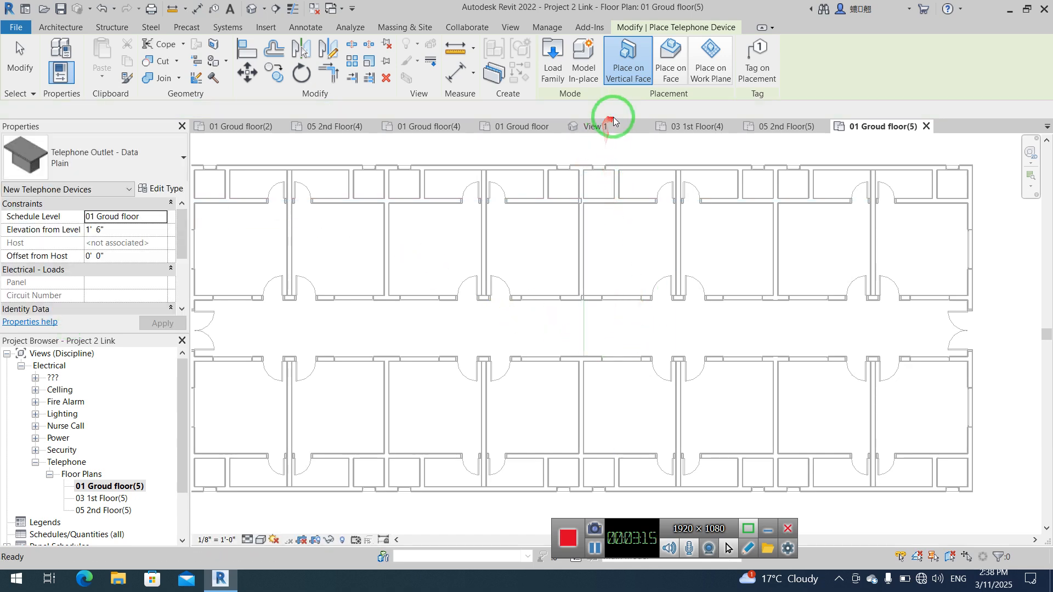
key(Escape)
Step: Start loading a family through the Component command and browse to the Communication folder under Information and Communication
click(957, 55)
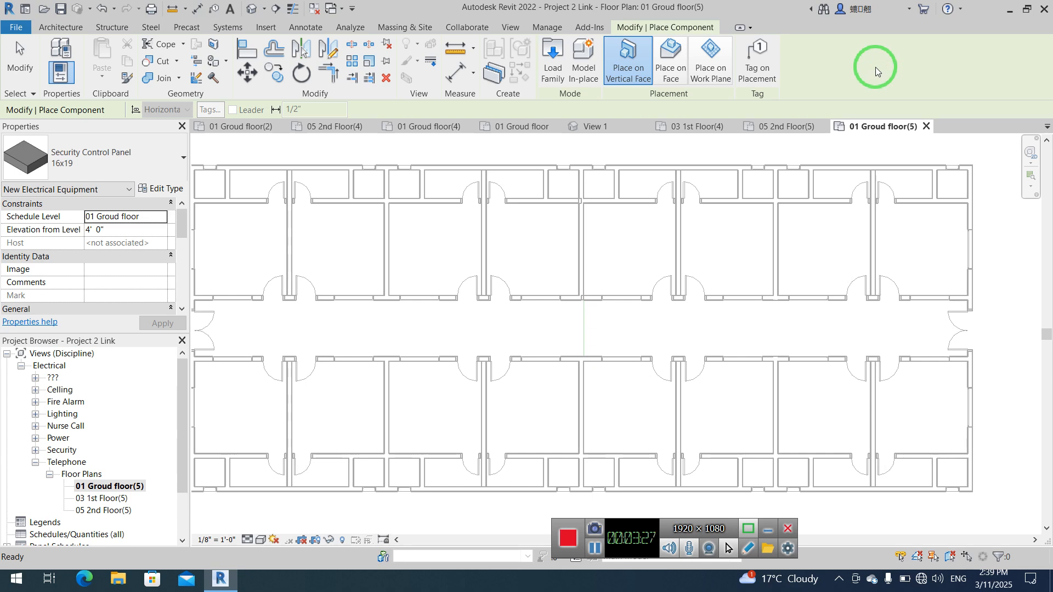
key(Escape)
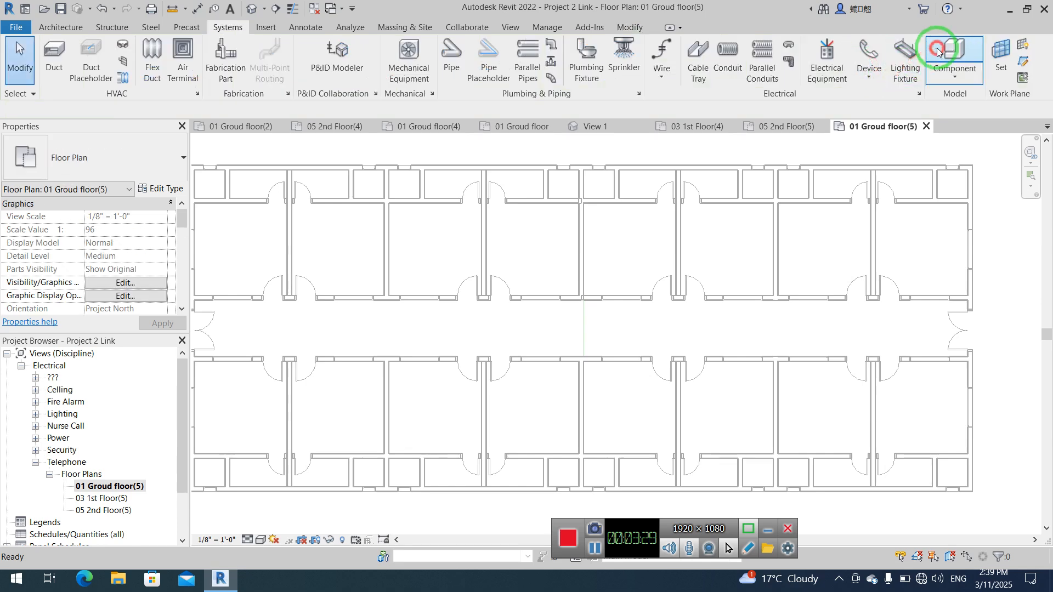
click(938, 52)
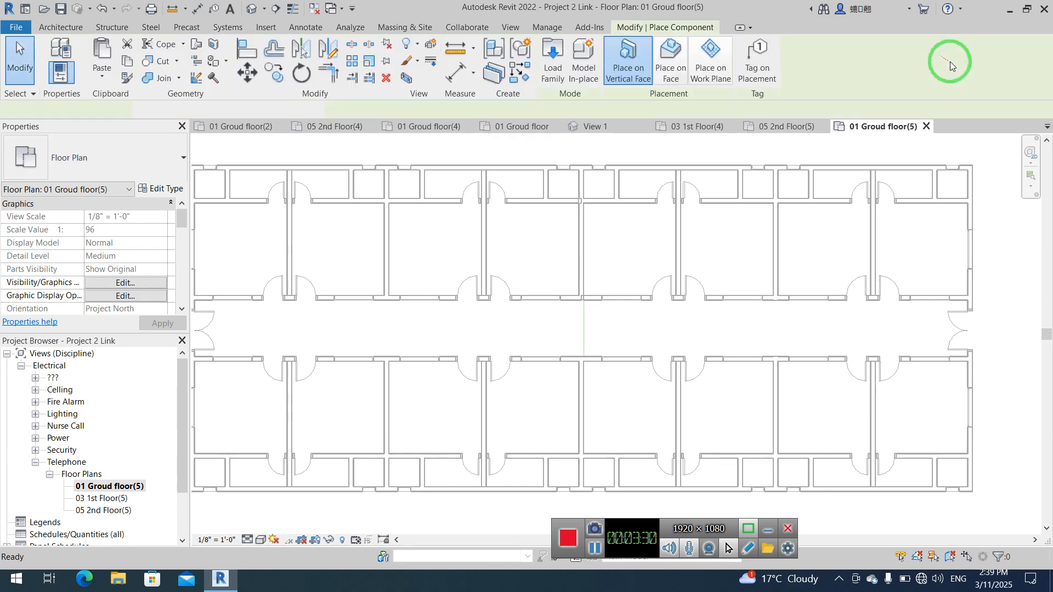
click(554, 61)
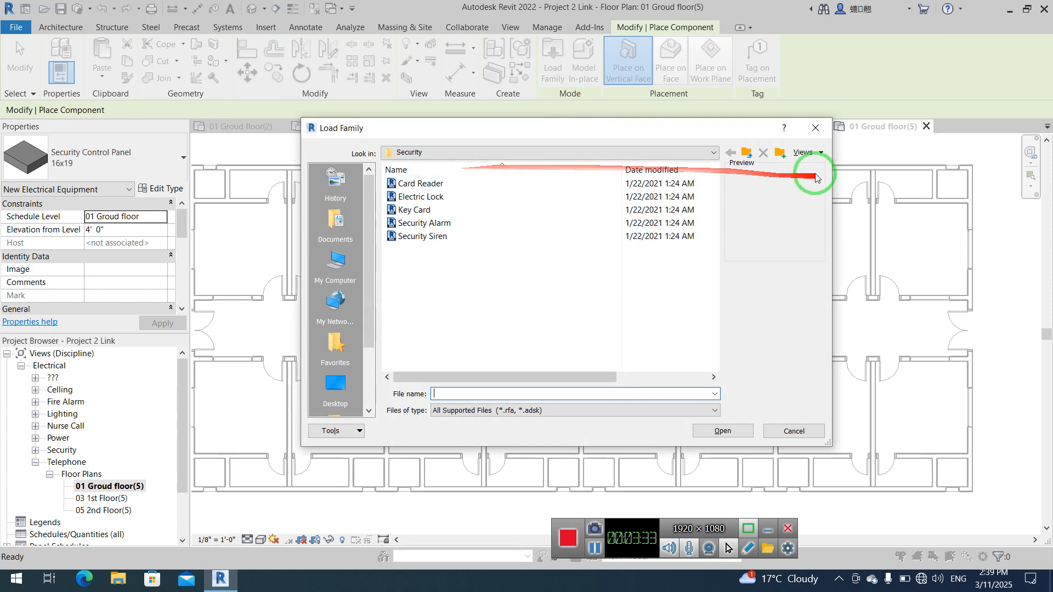
click(746, 152)
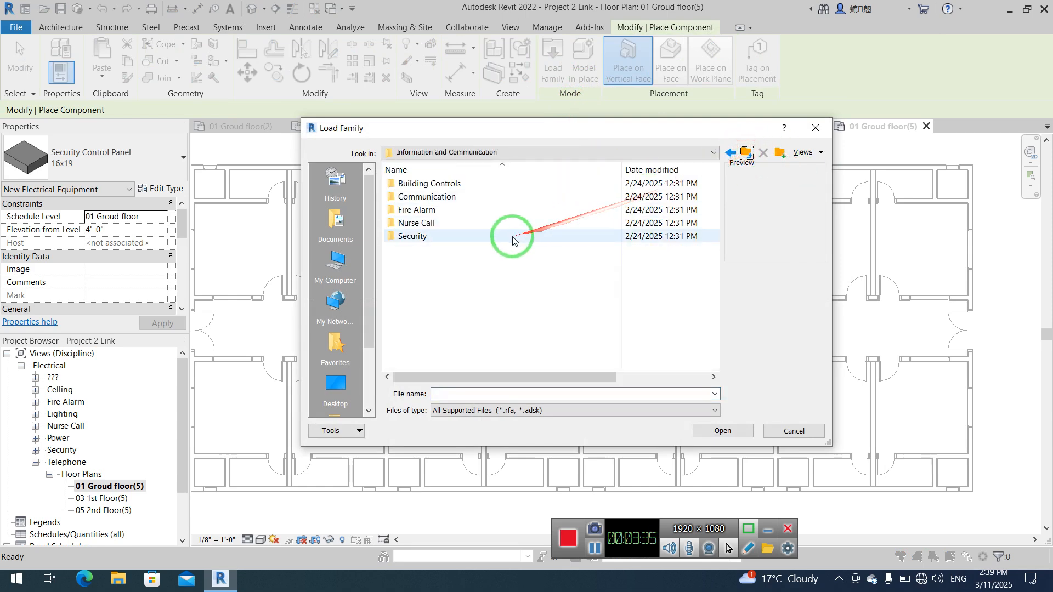
double_click(521, 197)
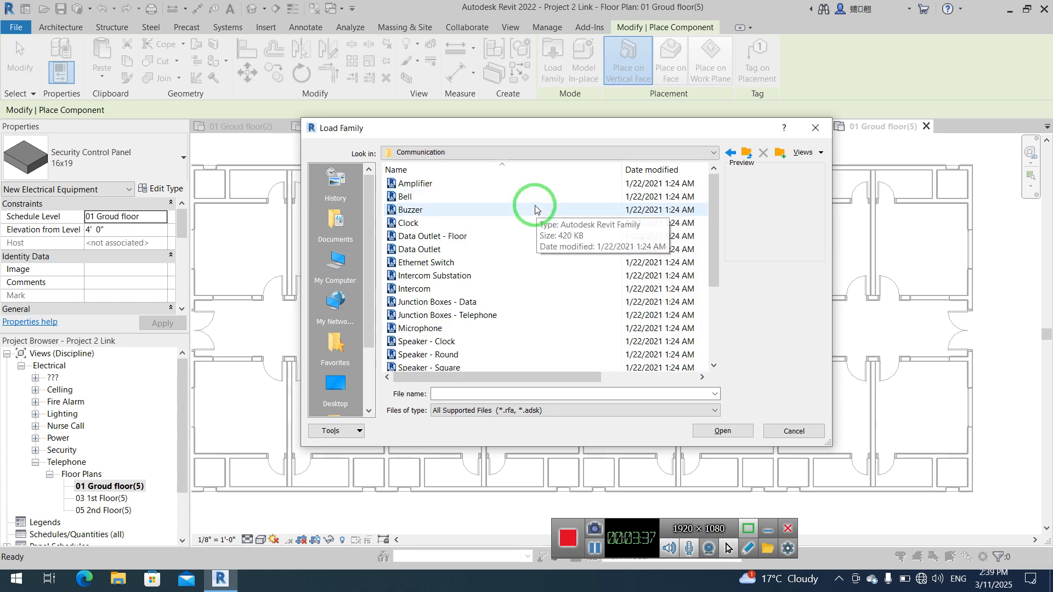
Step: Try to load all the Communication families, overwriting existing versions such as Data Outlet and Ethernet Switch, but cancel at Telephone Outlet
click(535, 210)
drag(537, 211, 715, 225)
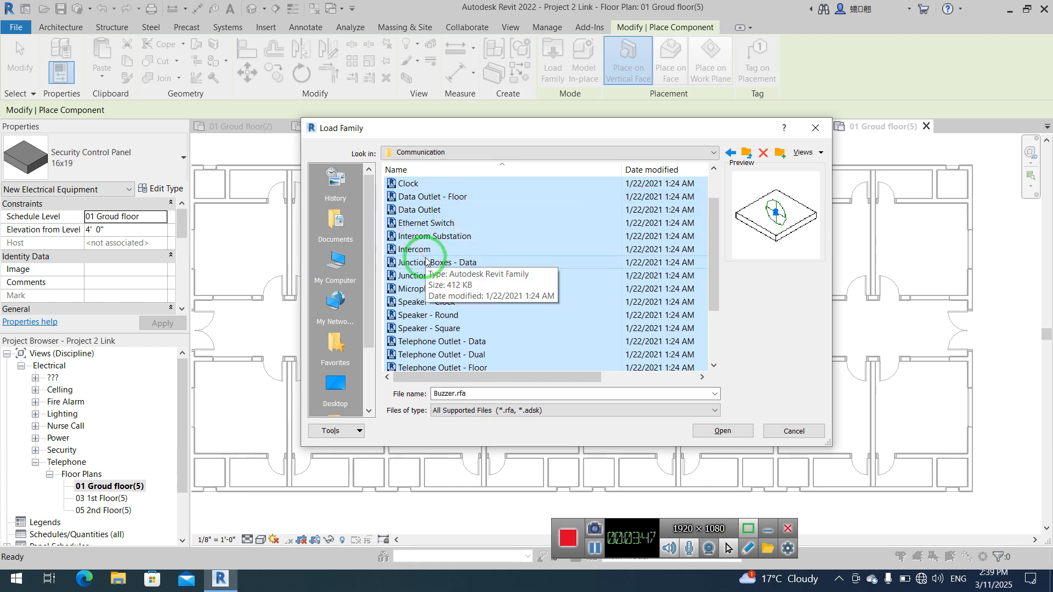
click(722, 431)
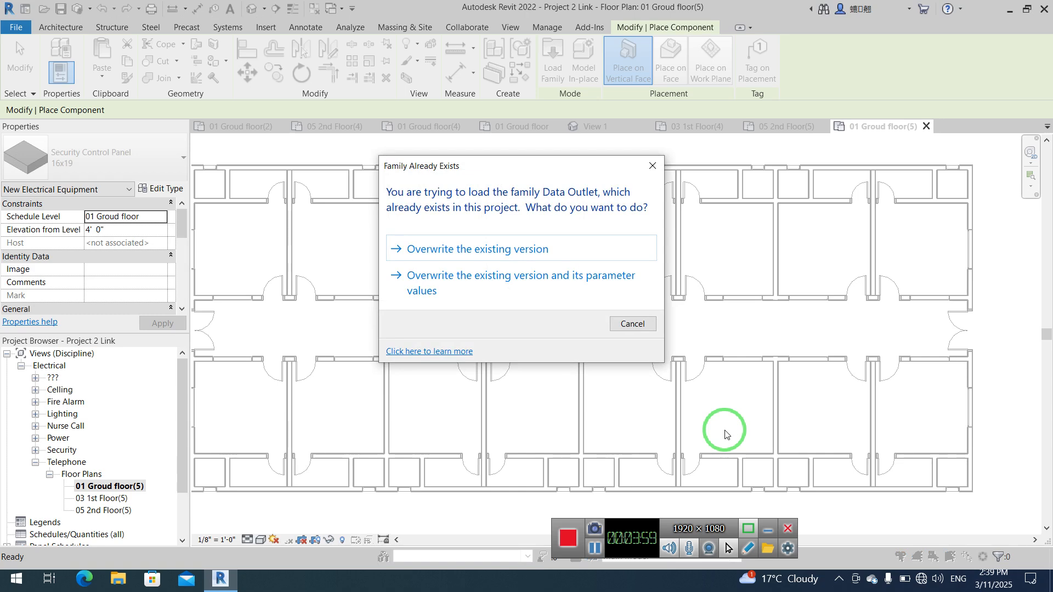
click(559, 251)
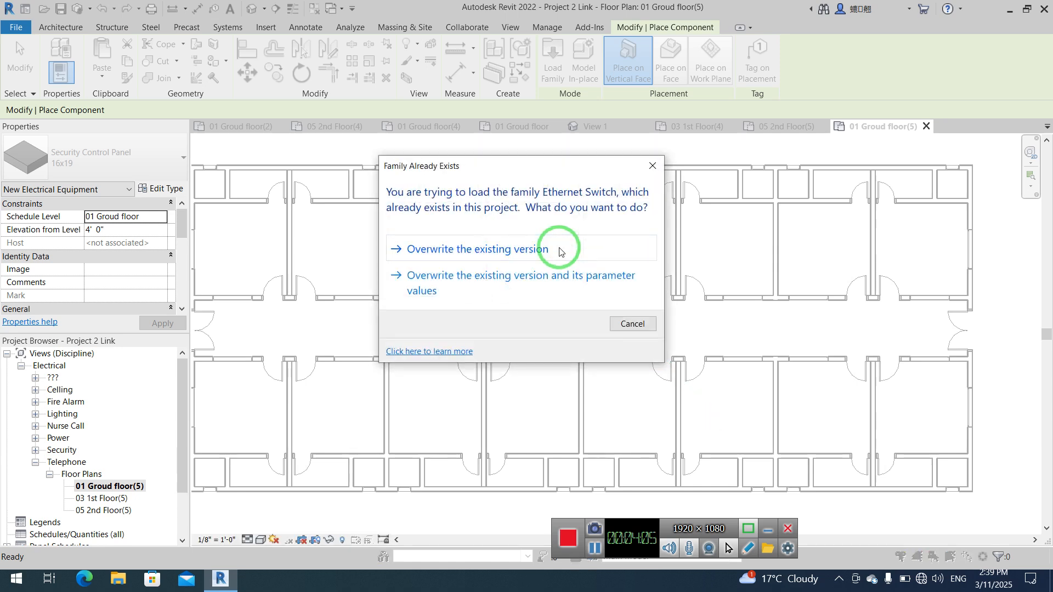
click(559, 250)
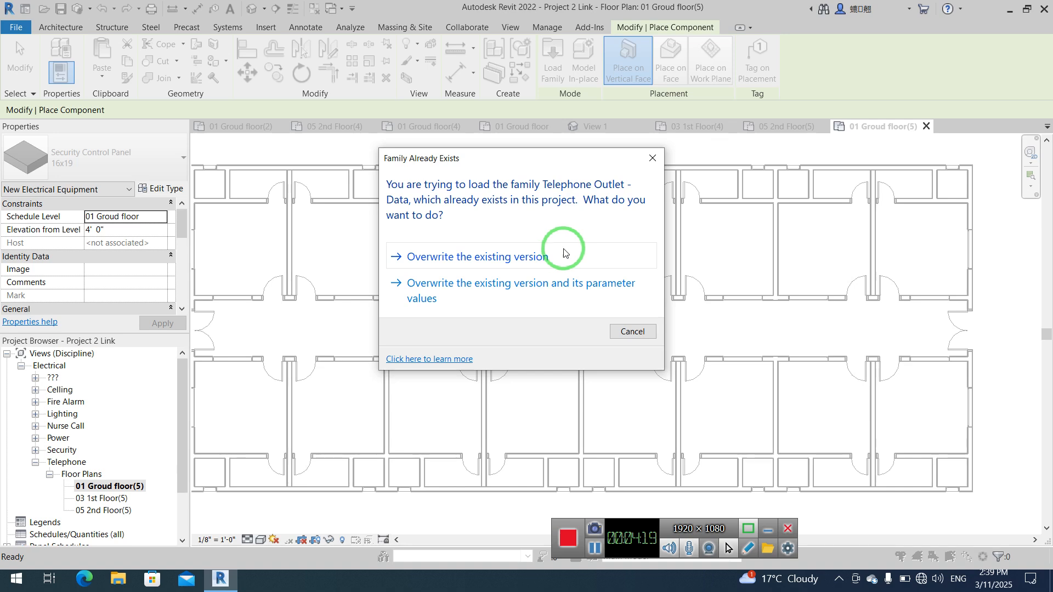
click(482, 298)
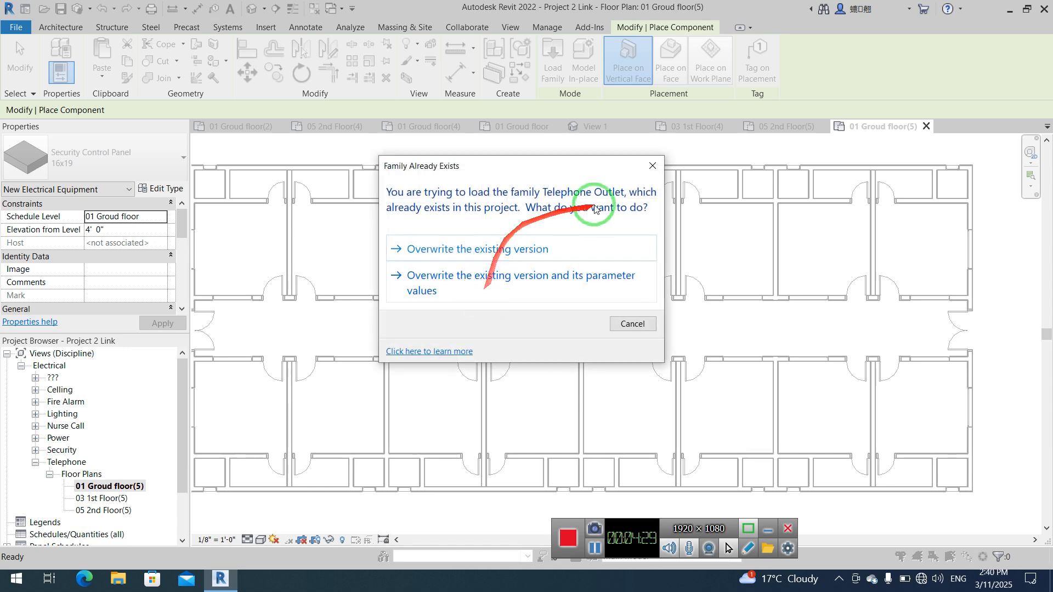
click(626, 325)
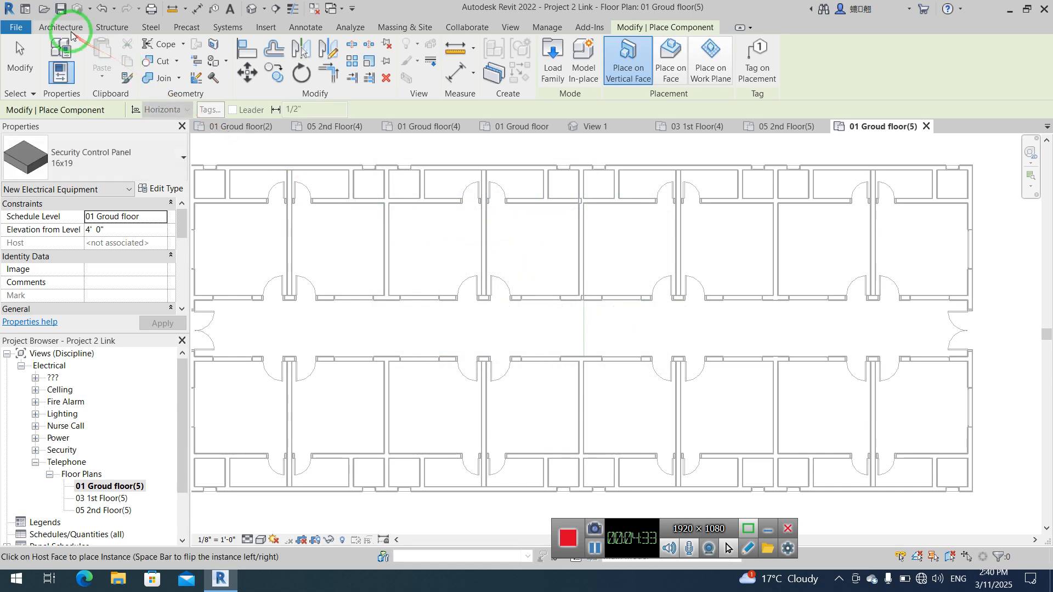
Step: Check which communication device types are available for placement in the project
click(229, 28)
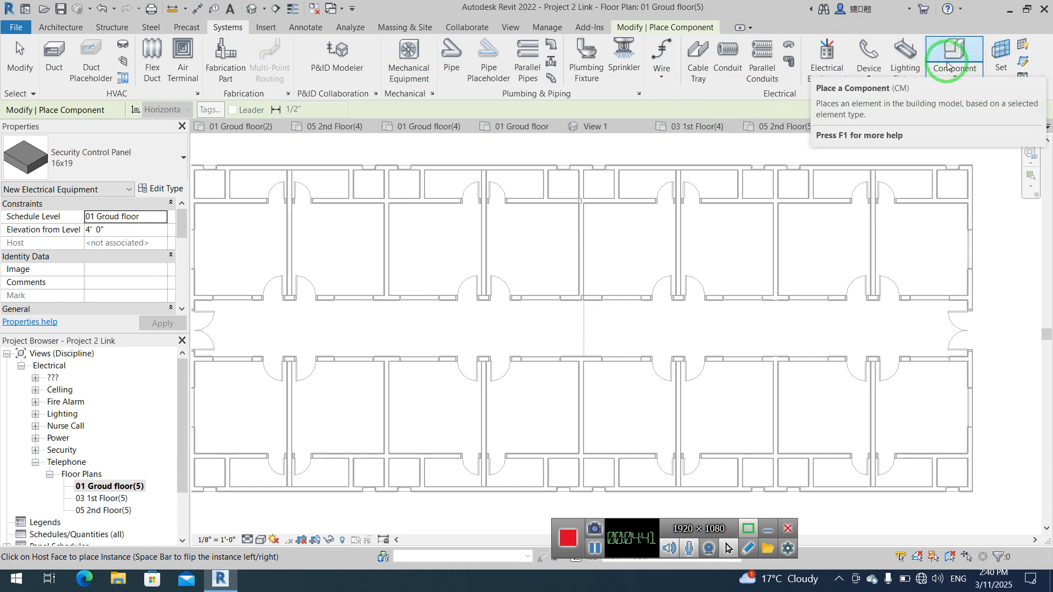
click(873, 78)
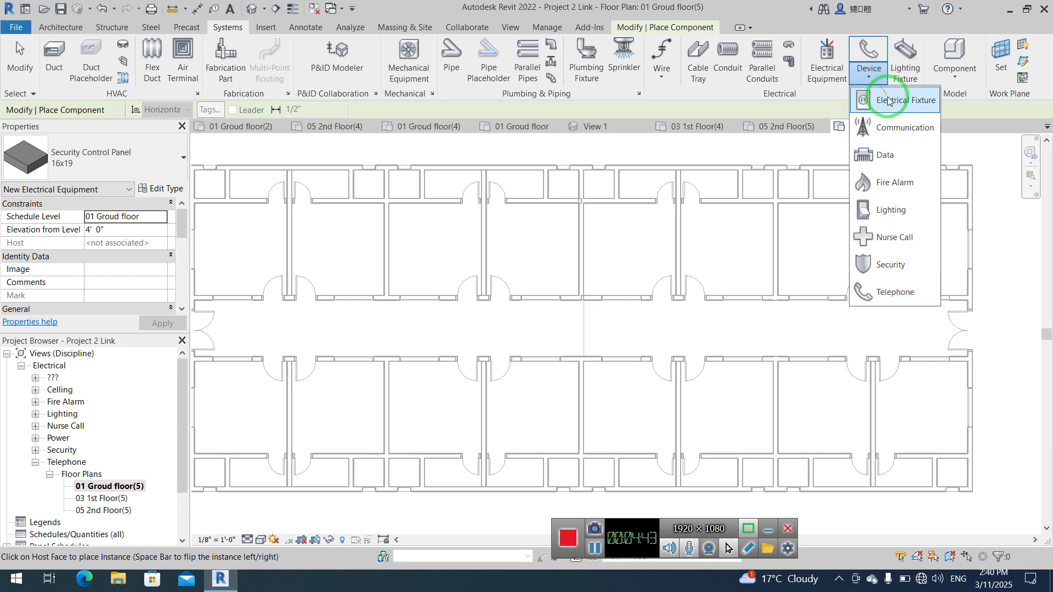
click(895, 126)
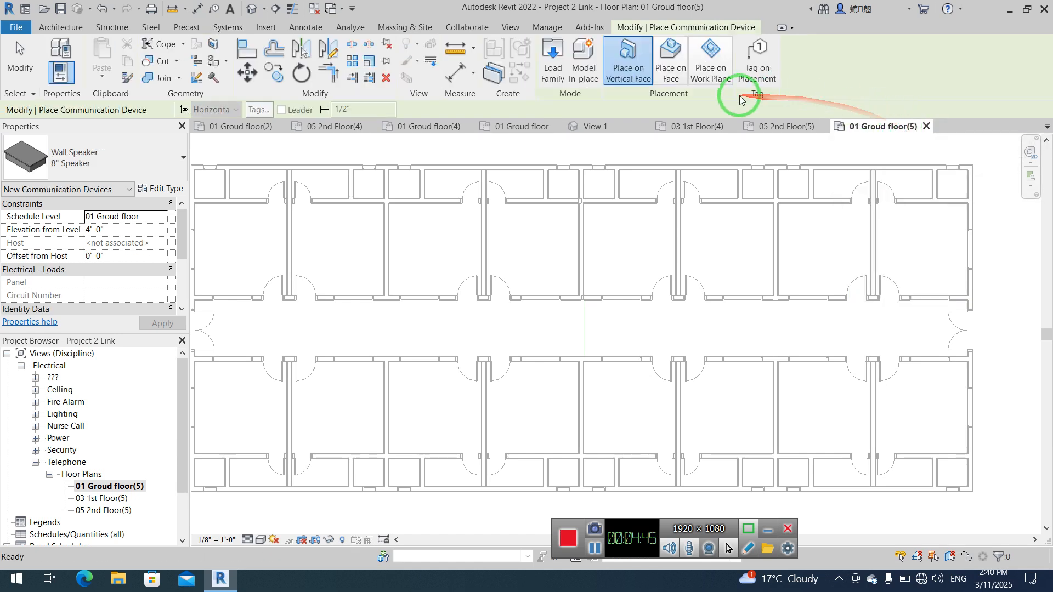
click(99, 170)
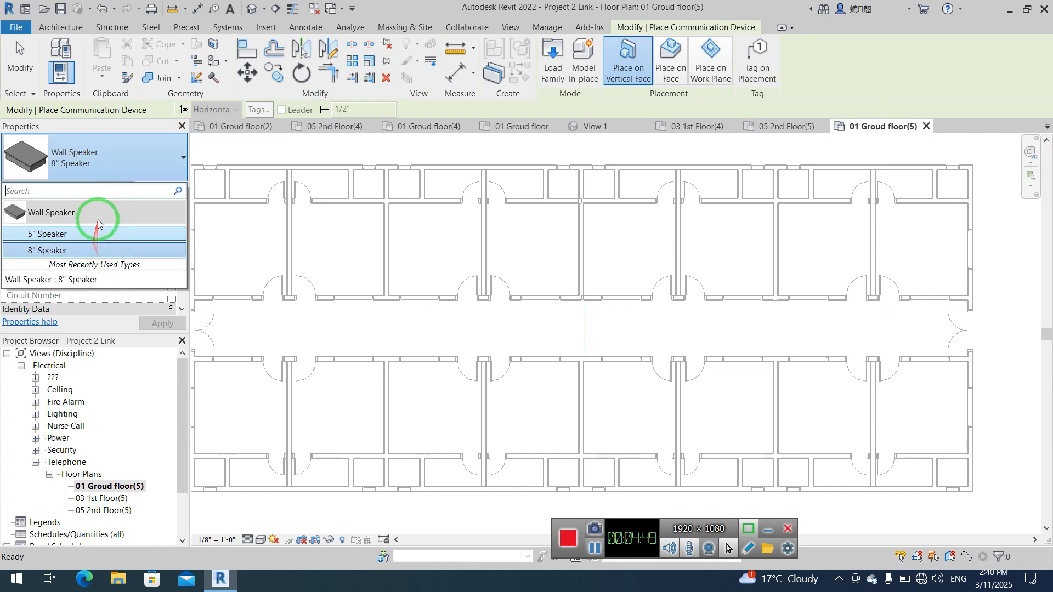
click(142, 174)
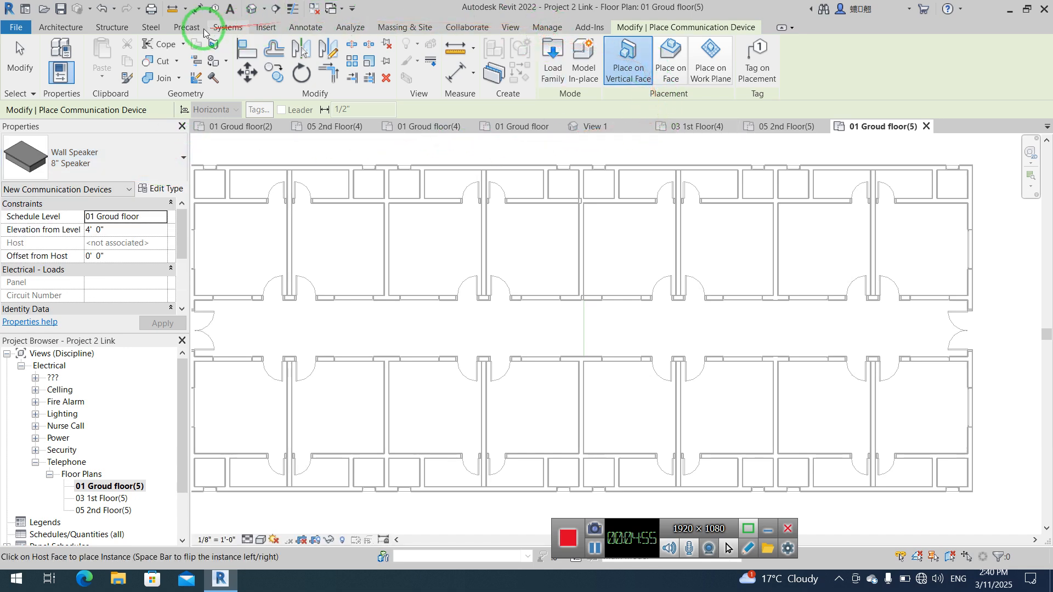
Step: Check which data device types are available for placement in the project
click(227, 27)
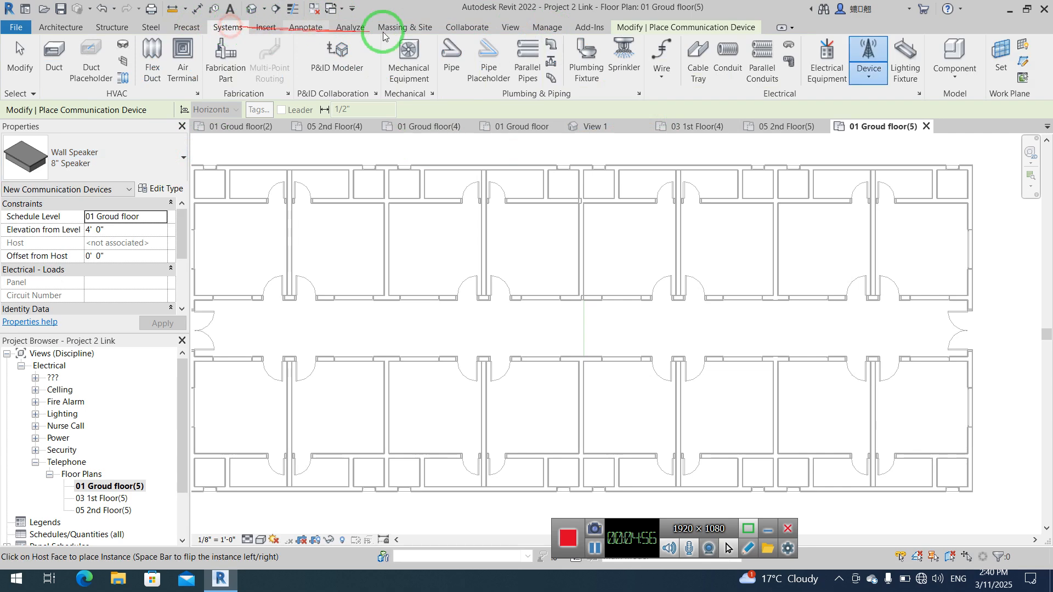
click(868, 75)
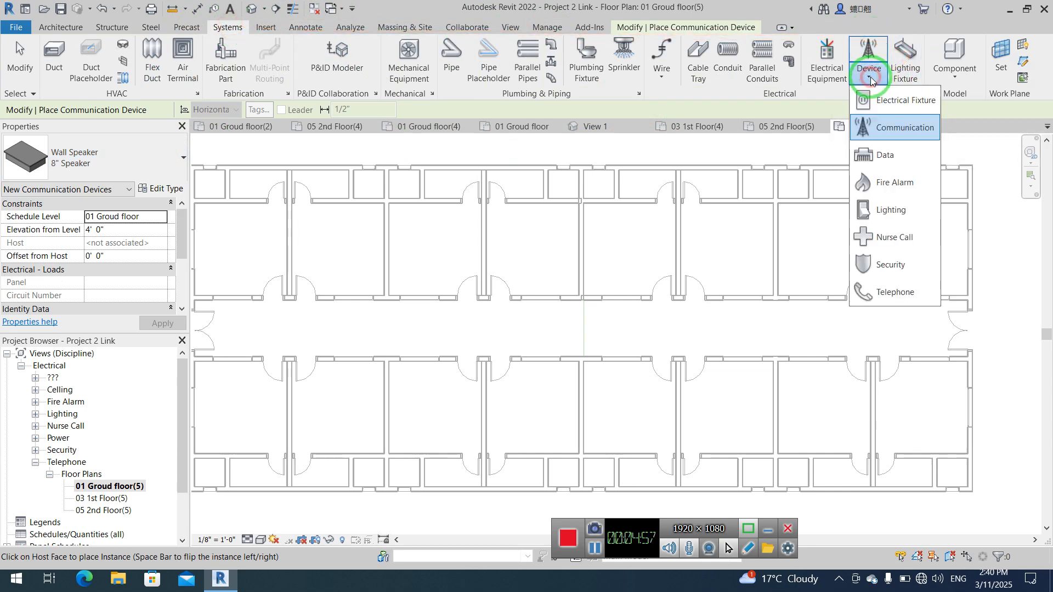
click(897, 161)
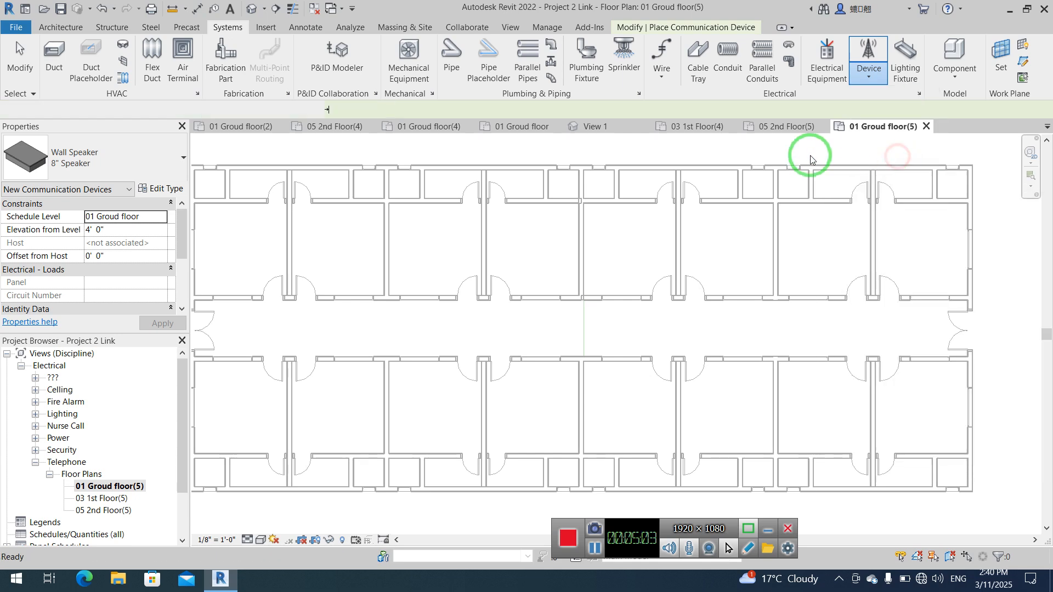
click(110, 153)
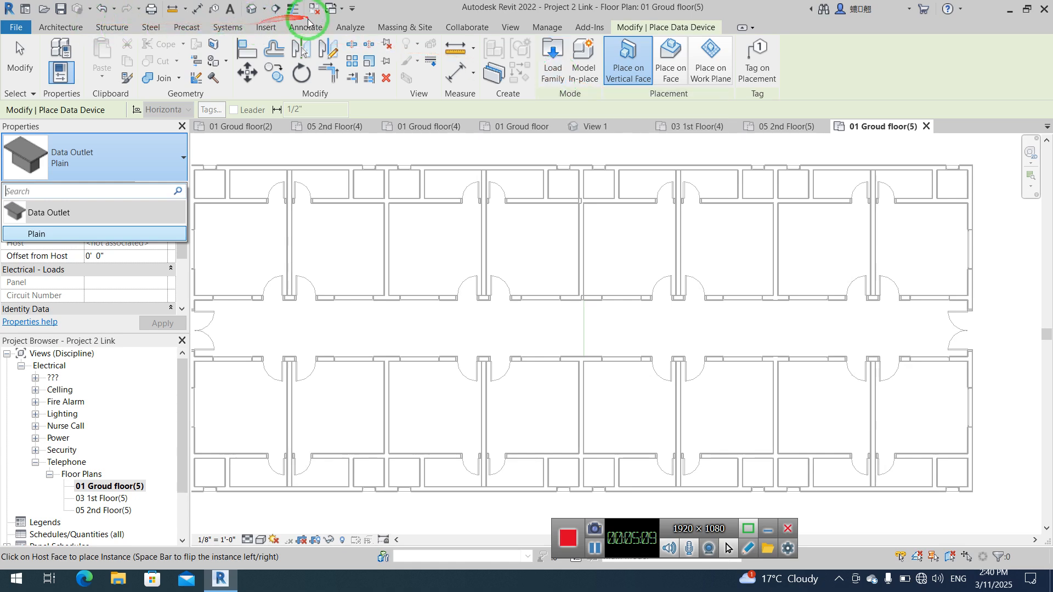
Step: Review the telephone device types available for placement, leaving the command without placing any
click(227, 27)
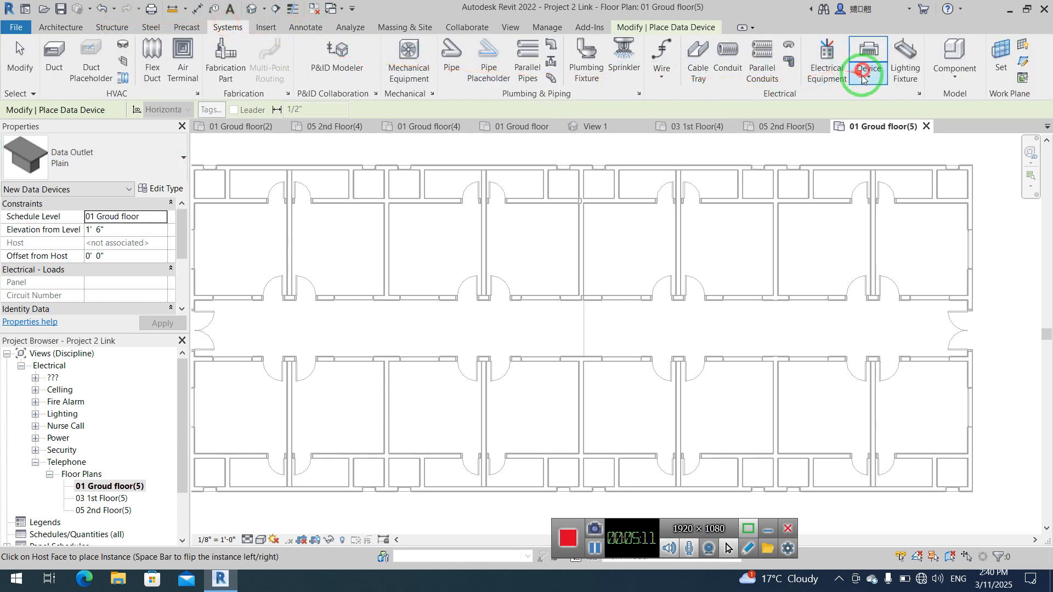
click(862, 76)
click(920, 291)
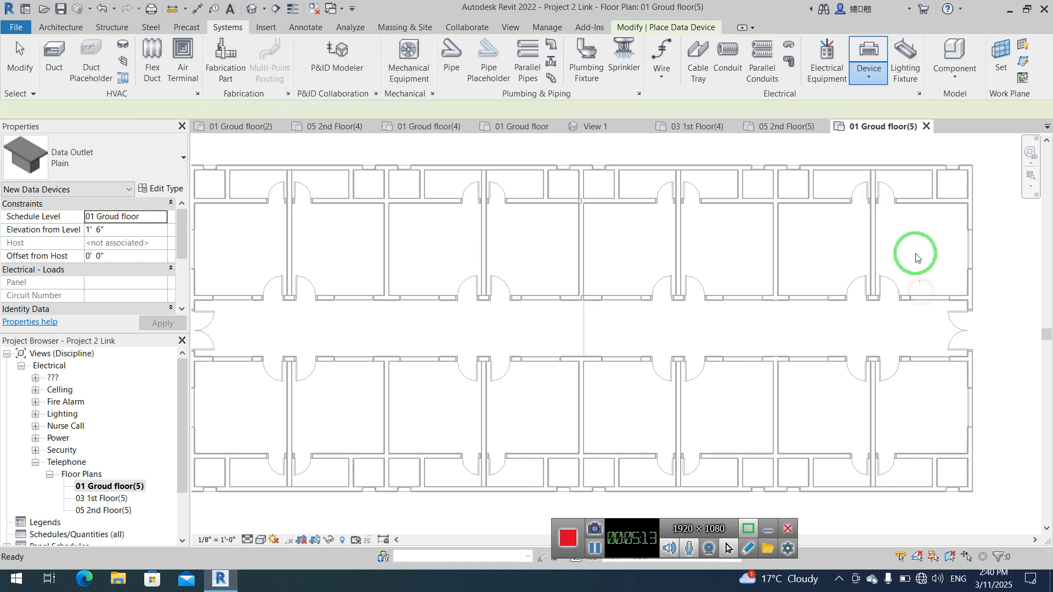
click(85, 167)
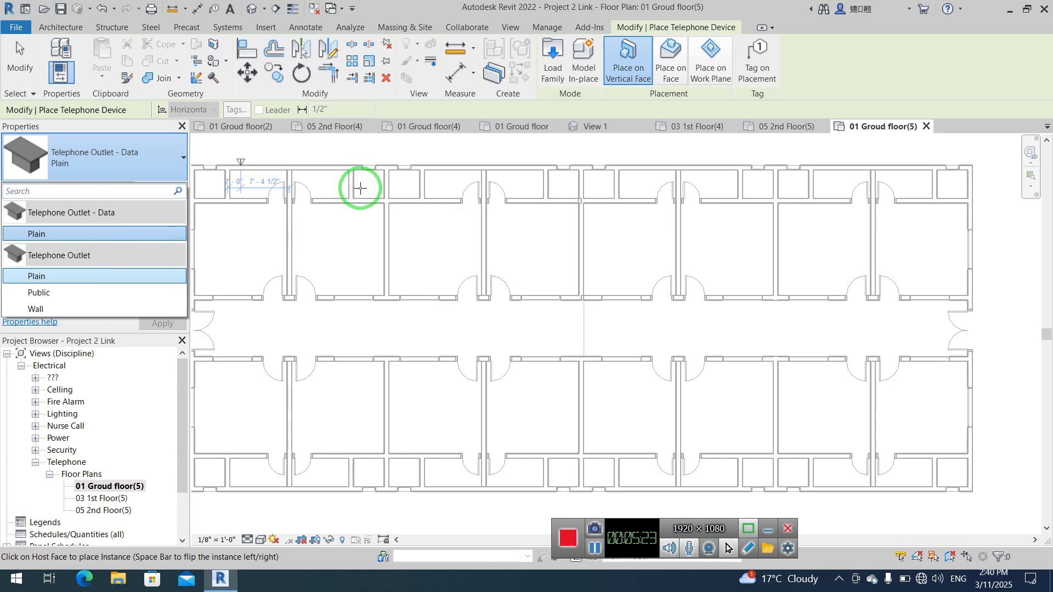
key(Escape)
key(Escape)
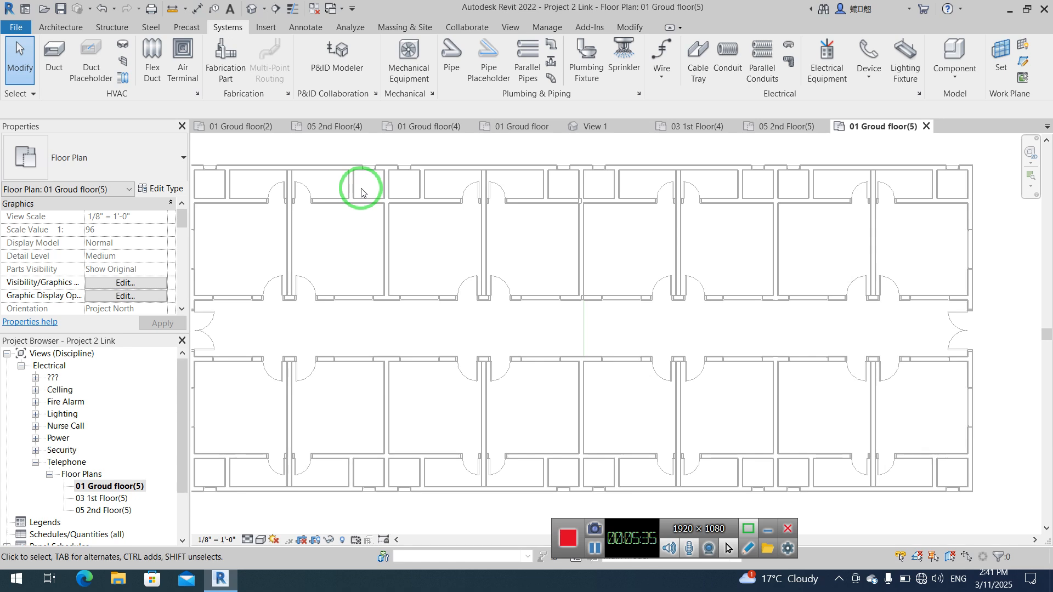
Step: Start placing a telephone device with the Plain type of the Telephone Outlet - Data family
click(869, 76)
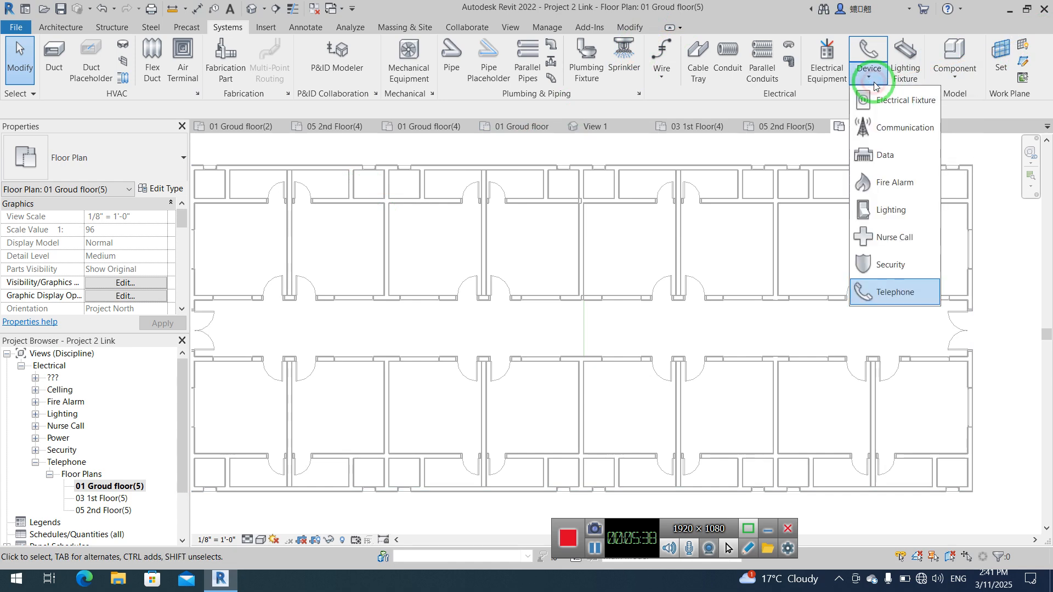
click(905, 294)
click(93, 164)
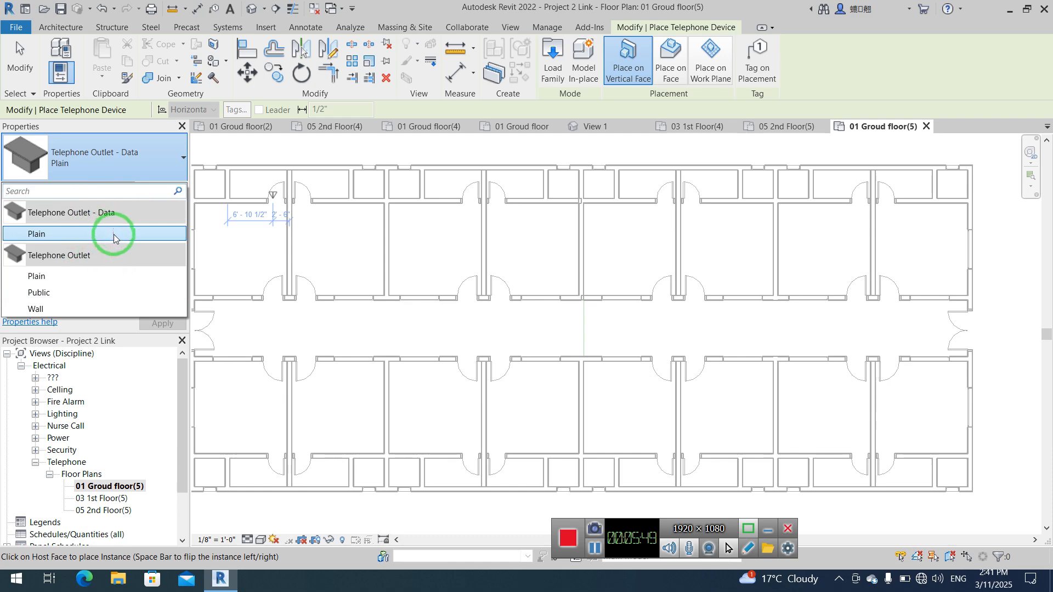
mouse_move(114, 235)
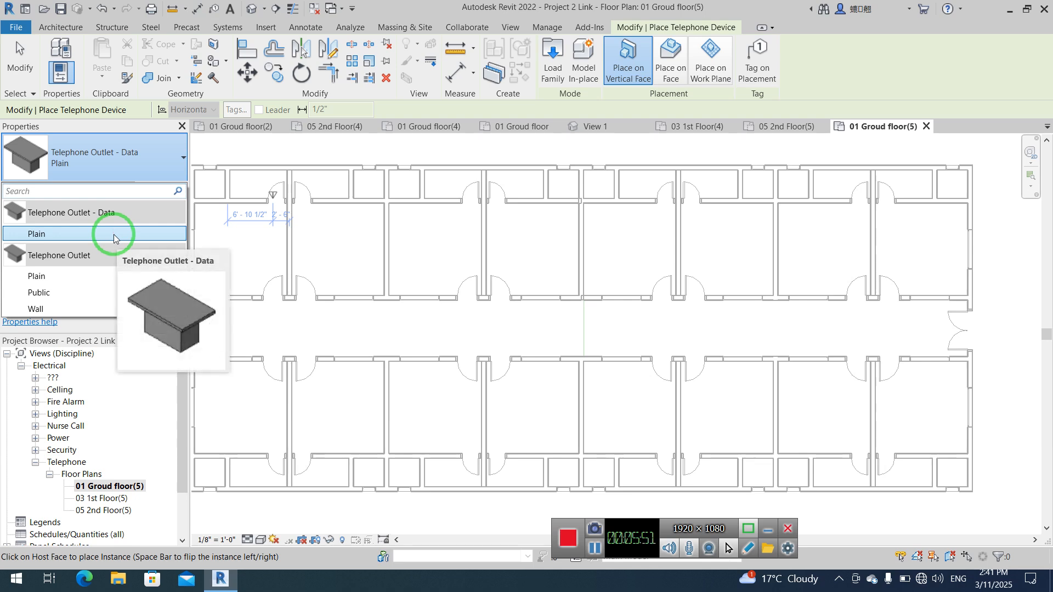
click(115, 235)
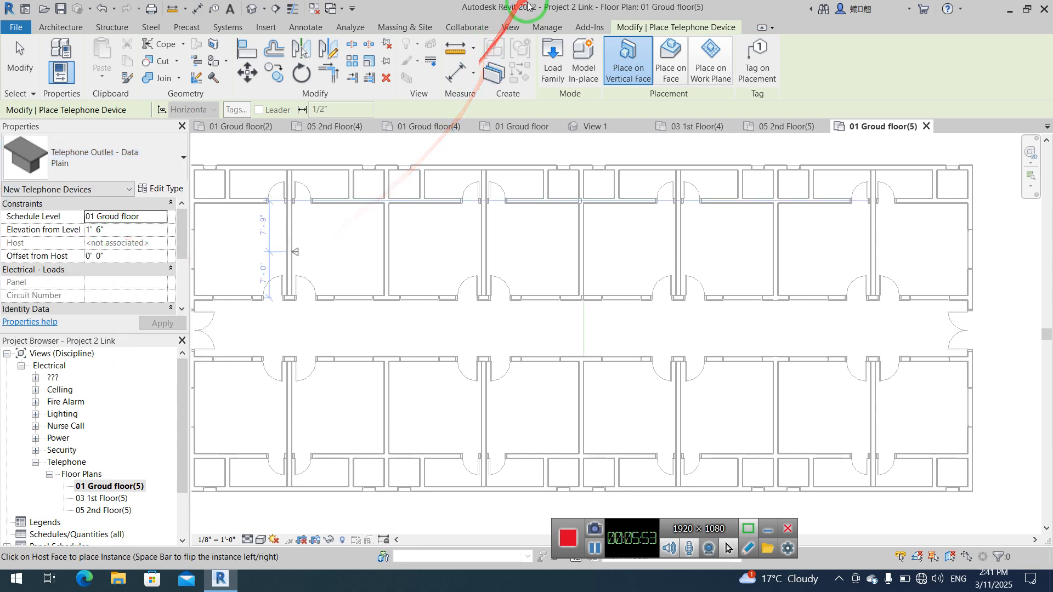
Step: Reload the Telephone Outlet - Data family from the Communication folder, overwriting the existing version, and save the project
click(563, 79)
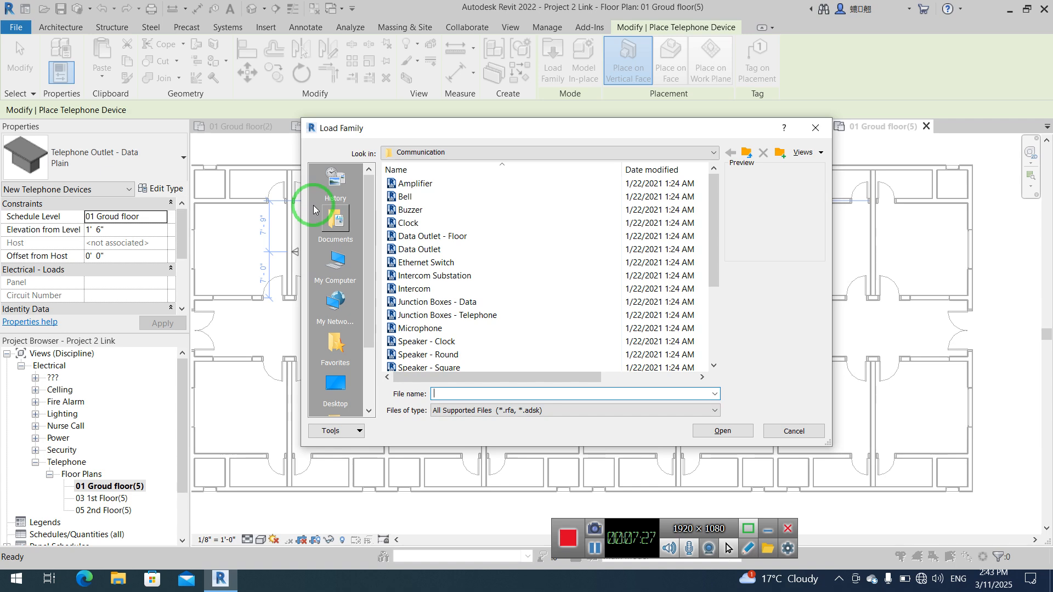
click(447, 265)
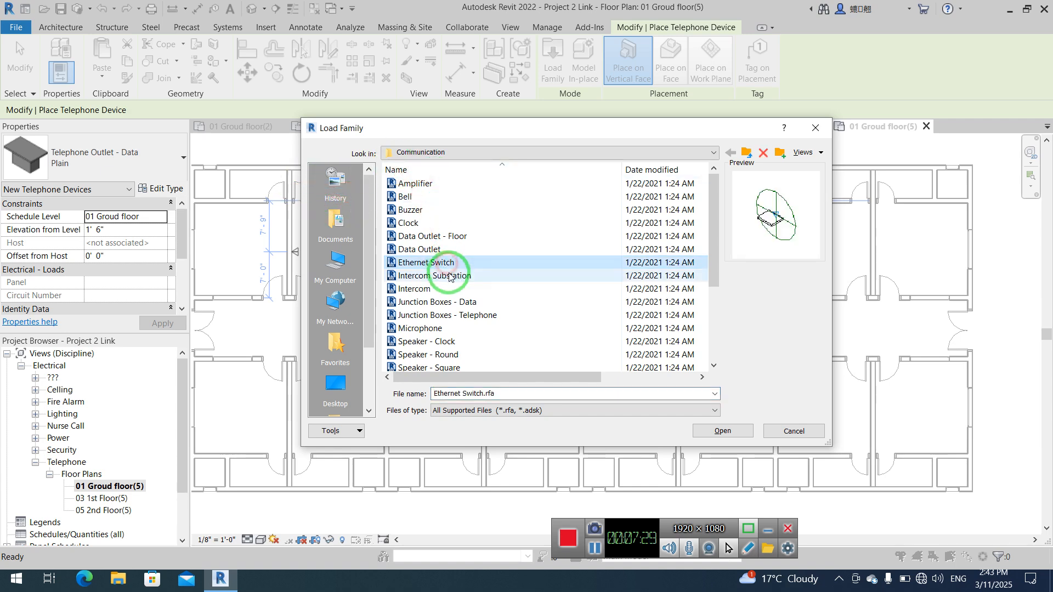
scroll(442, 307, down, 2)
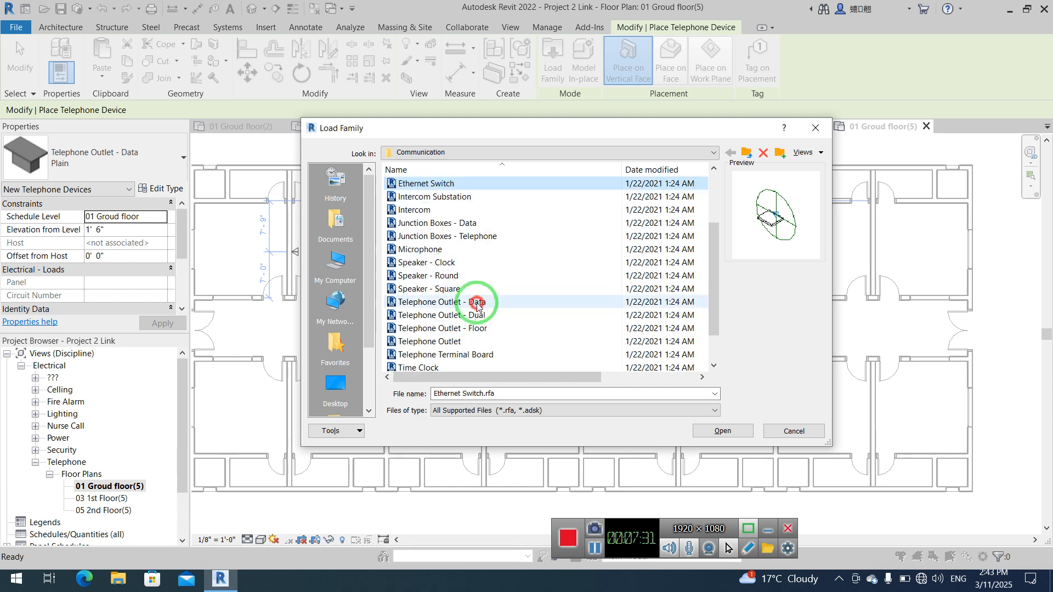
click(476, 303)
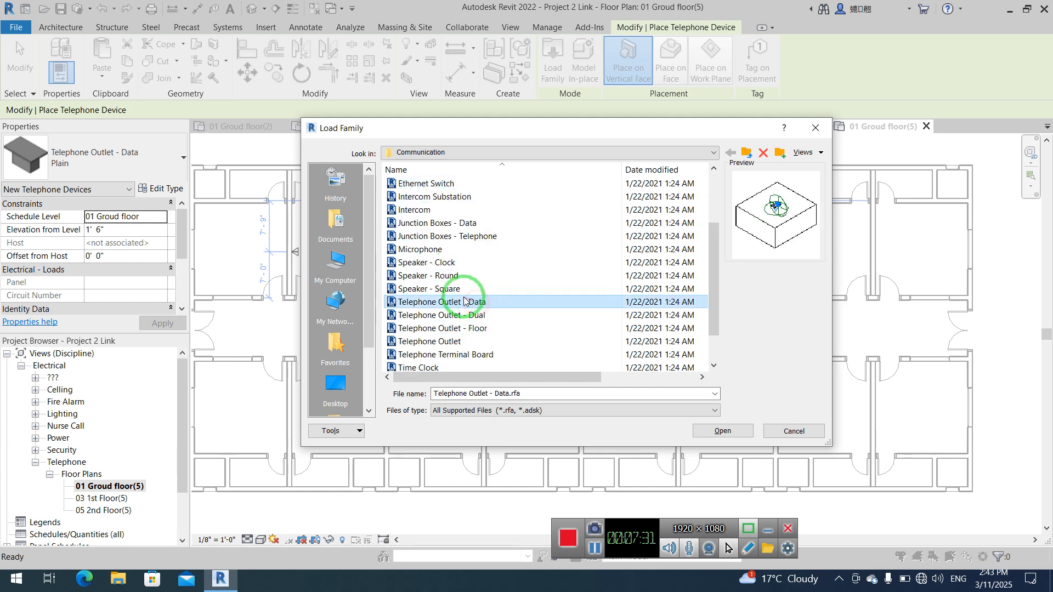
click(723, 431)
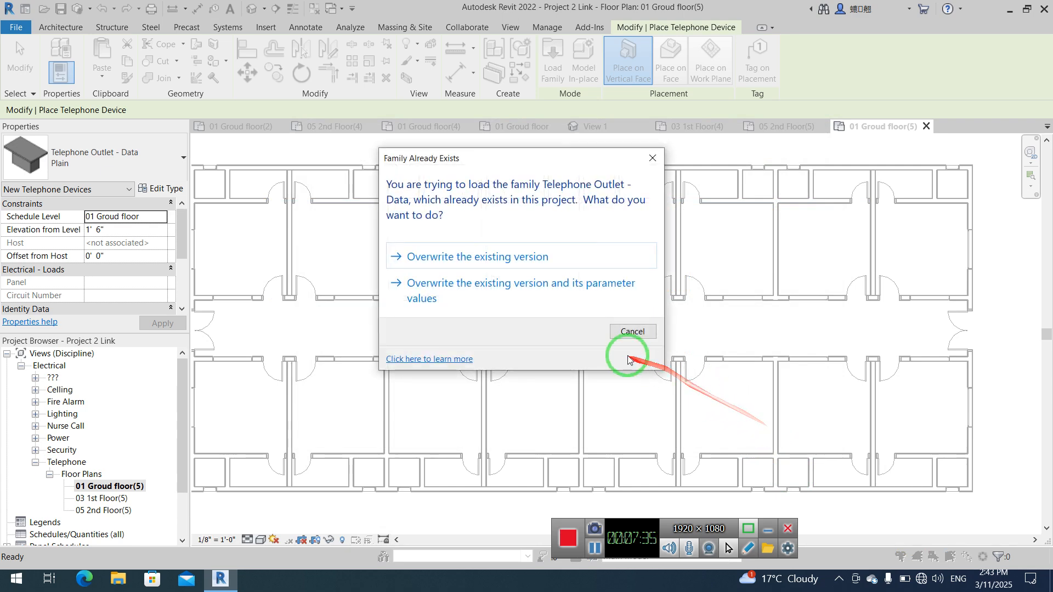
click(502, 258)
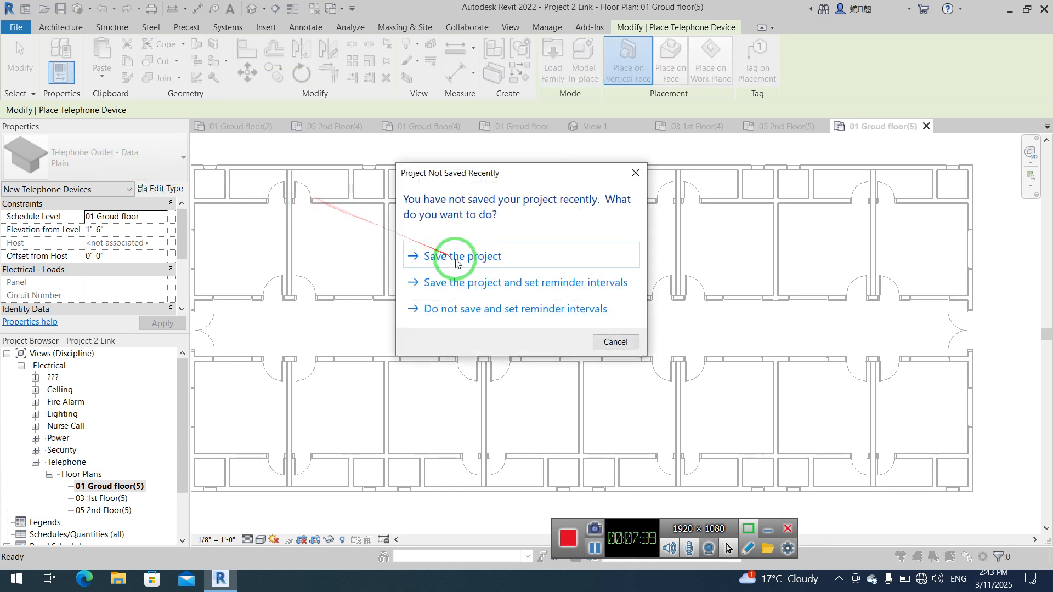
click(455, 258)
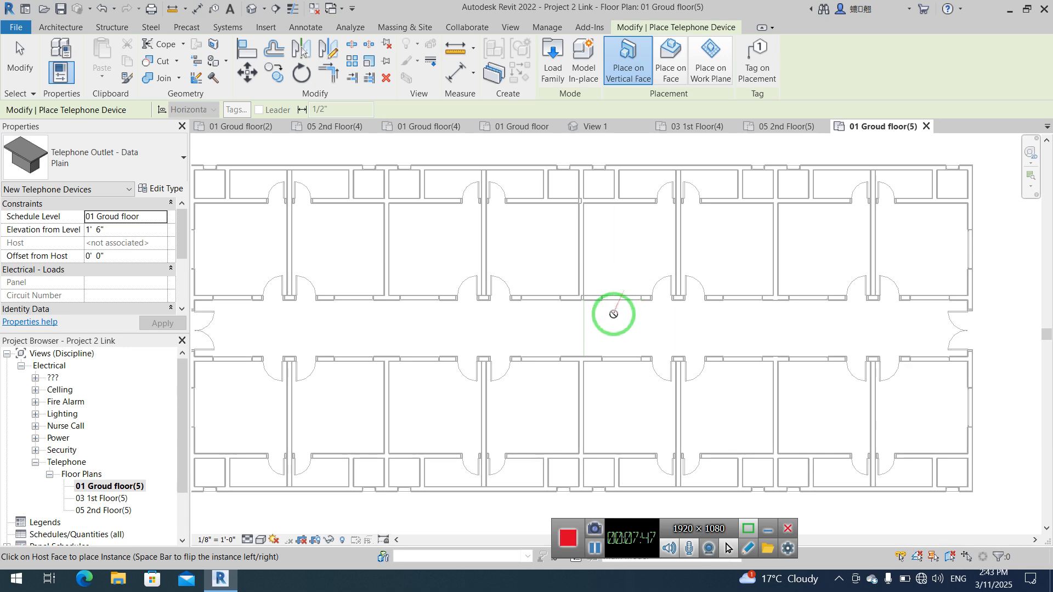
Step: Reveal hidden elements and place a Telephone Outlet - Data on the upper end room's partition wall, between the hidden wall-mounted fixture and the corridor door
middle_drag(626, 326, 637, 332)
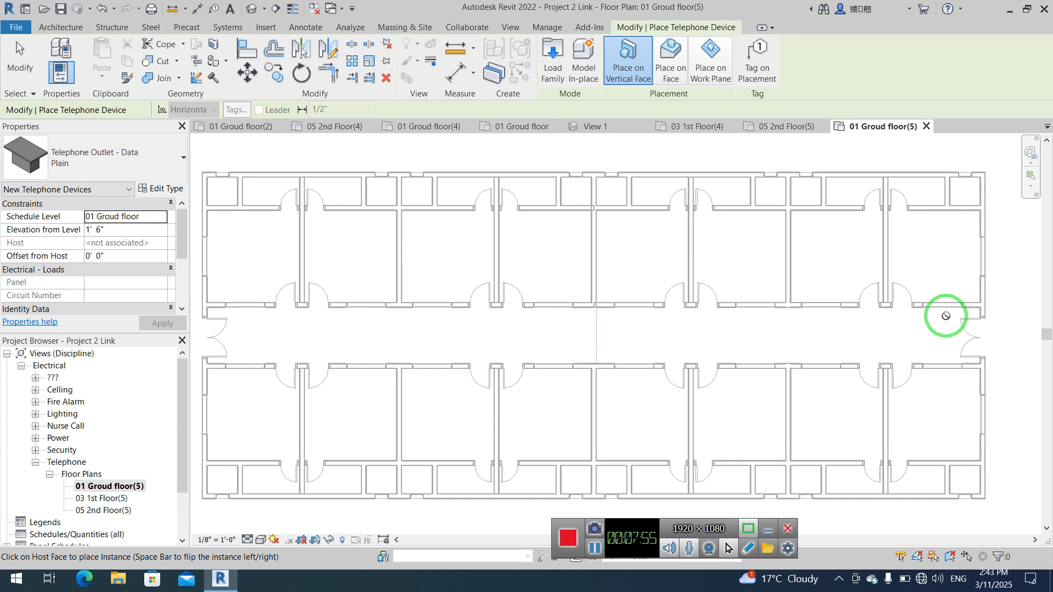
scroll(945, 316, down, 1)
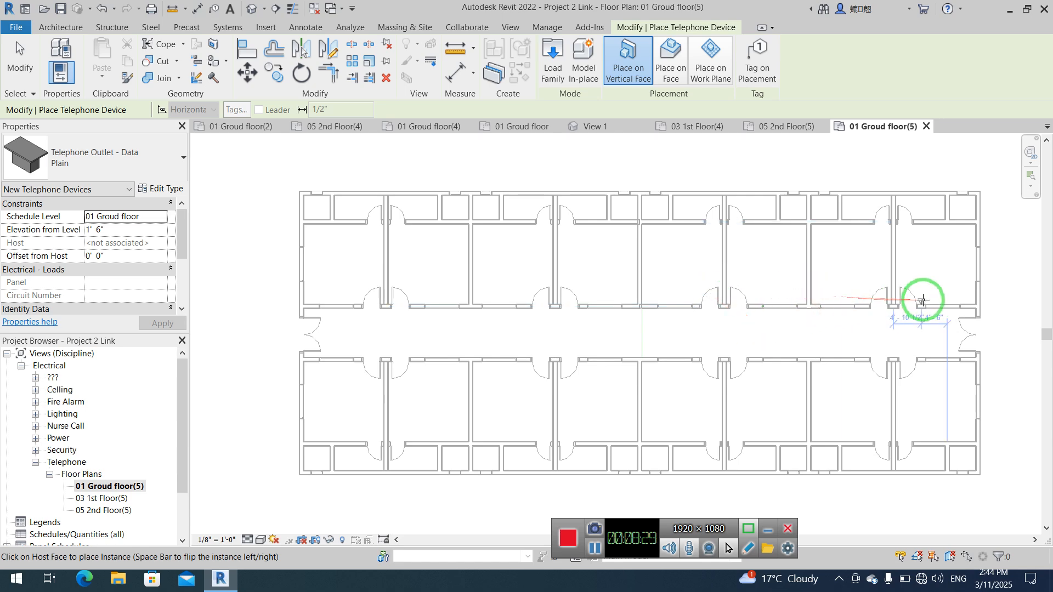
scroll(973, 258, up, 4)
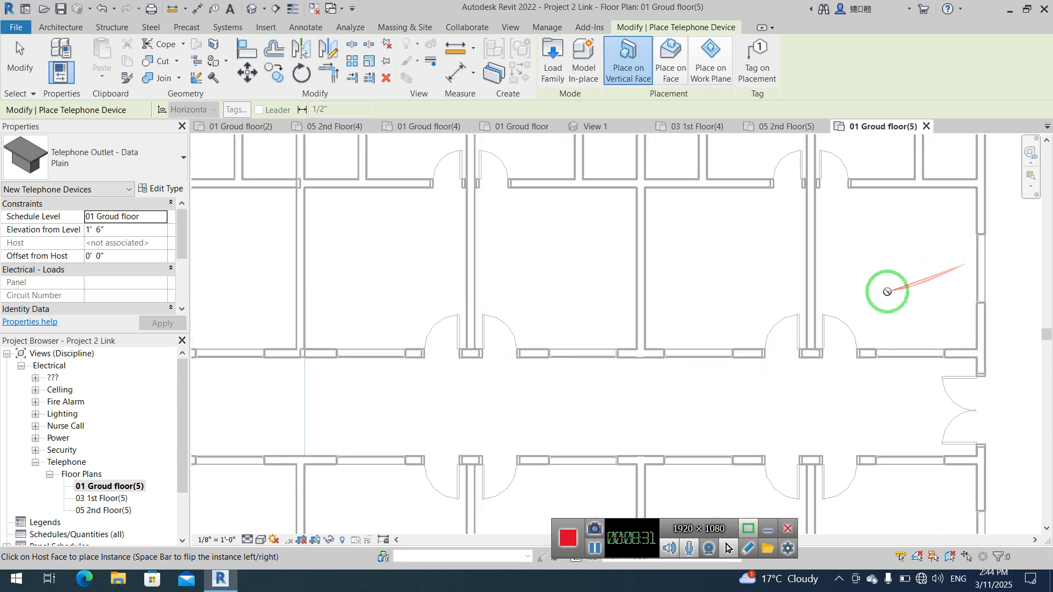
middle_drag(887, 291, 723, 353)
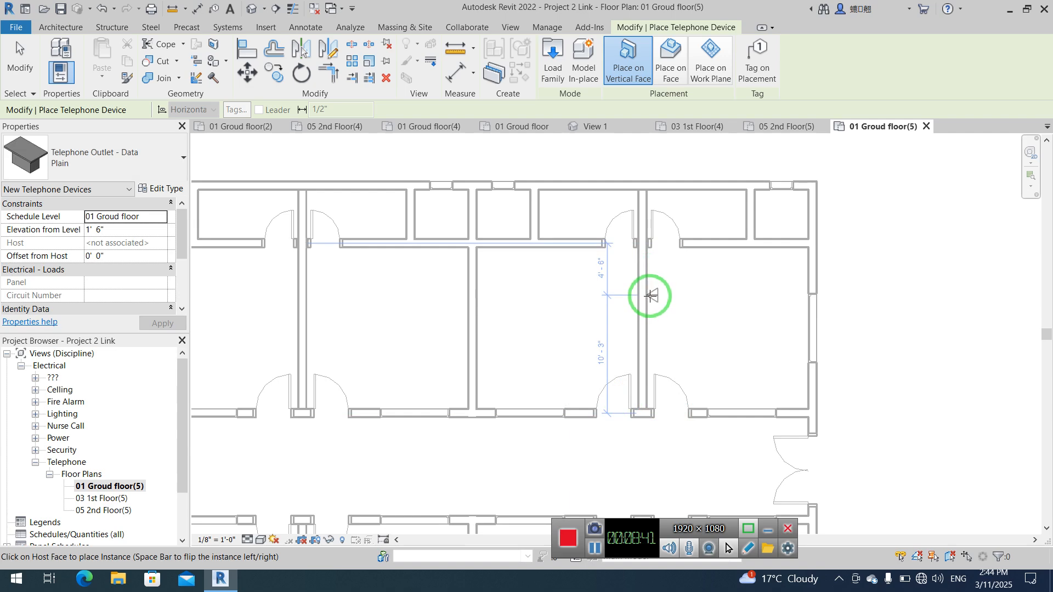
scroll(650, 296, up, 3)
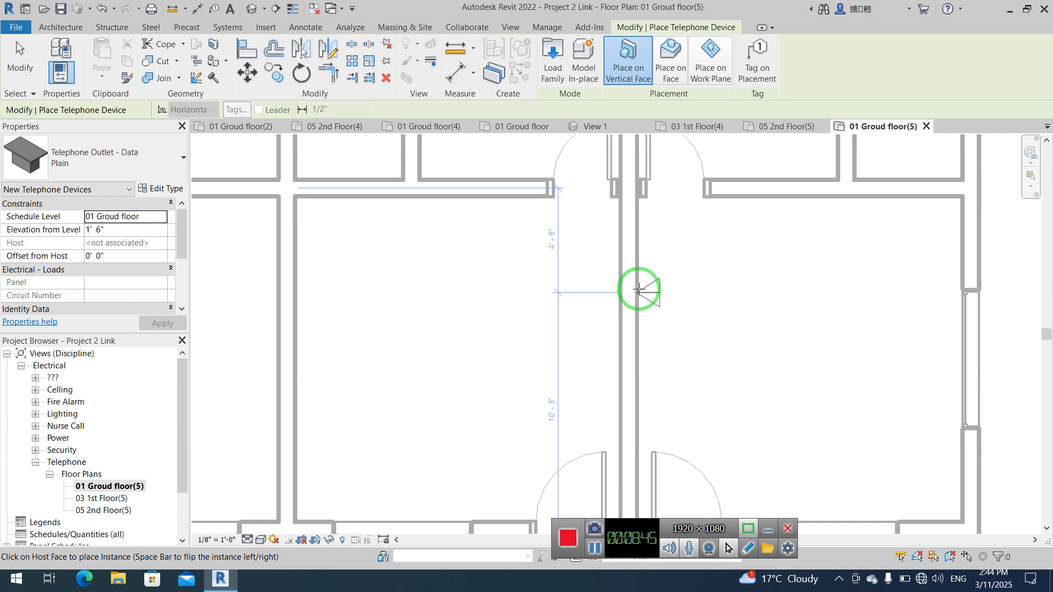
scroll(638, 289, down, 2)
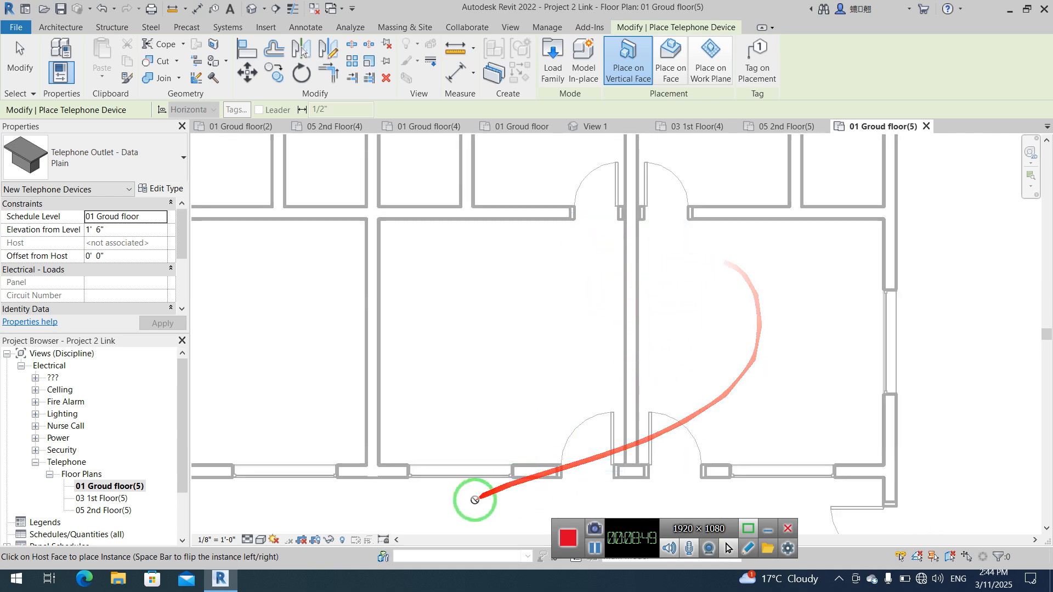
click(344, 543)
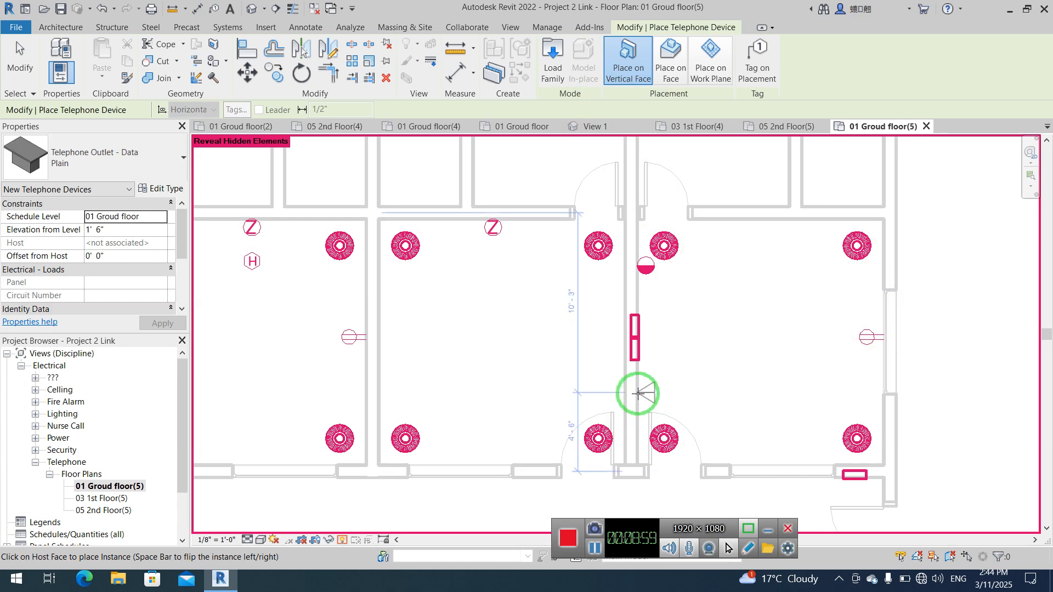
scroll(637, 393, up, 3)
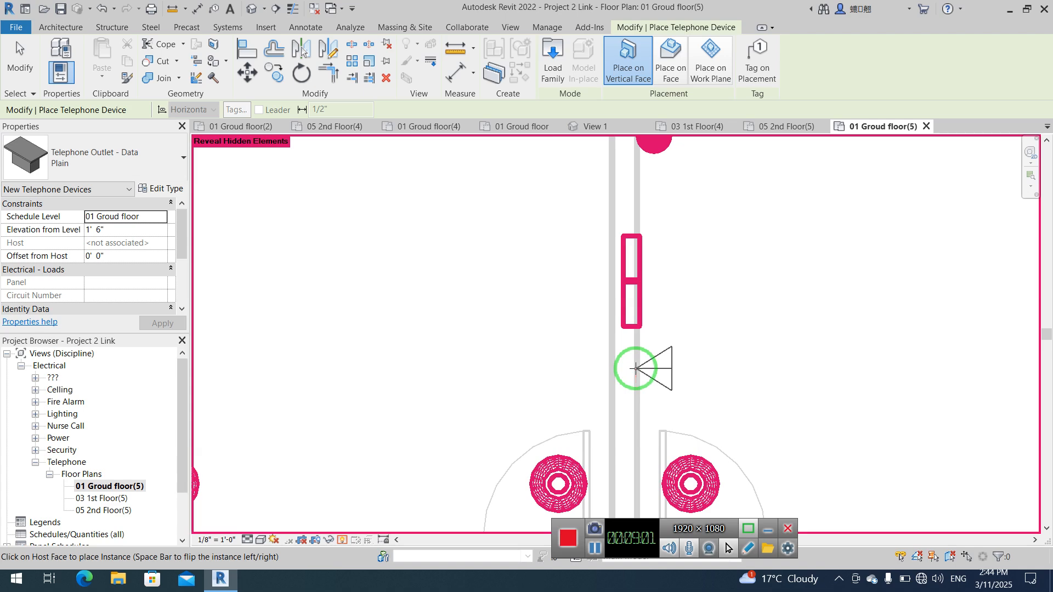
click(636, 369)
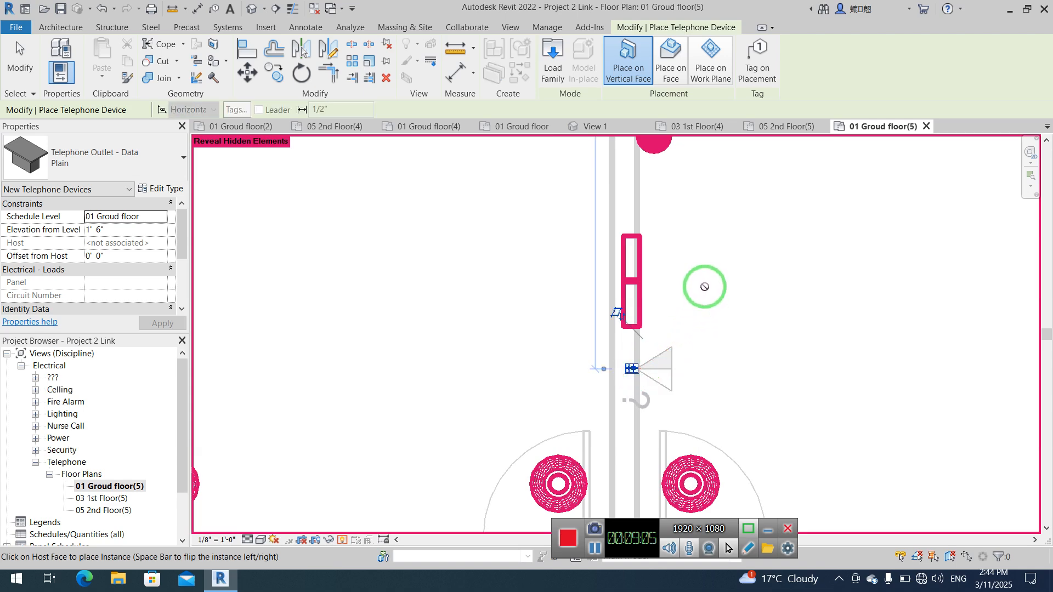
Step: Load the Telephone Outlet - Dual family from the Communication folder as the telephone device type for placement
scroll(706, 289, down, 3)
scroll(705, 287, down, 2)
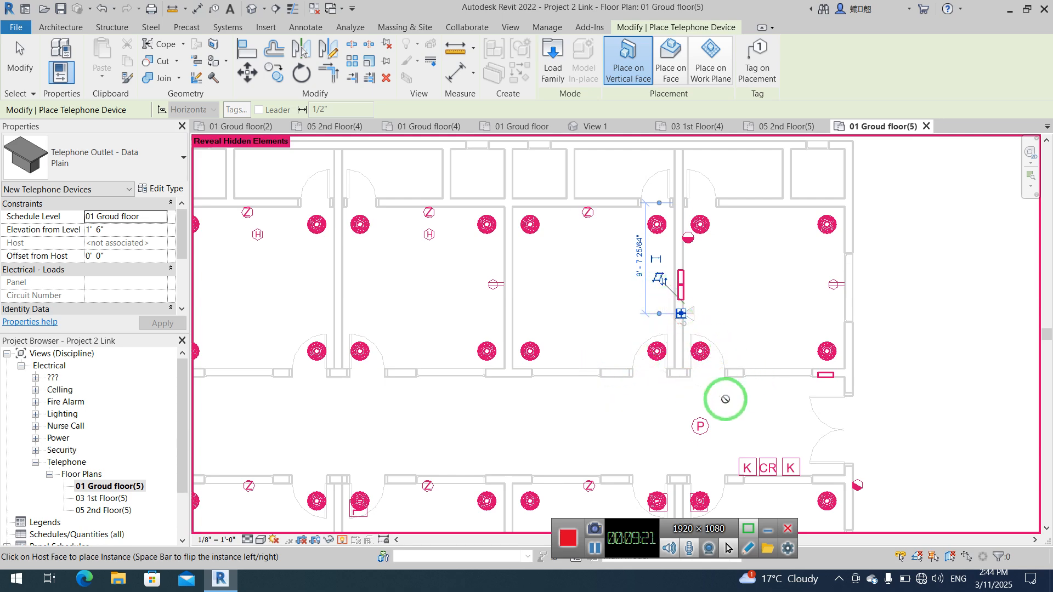
scroll(725, 398, up, 2)
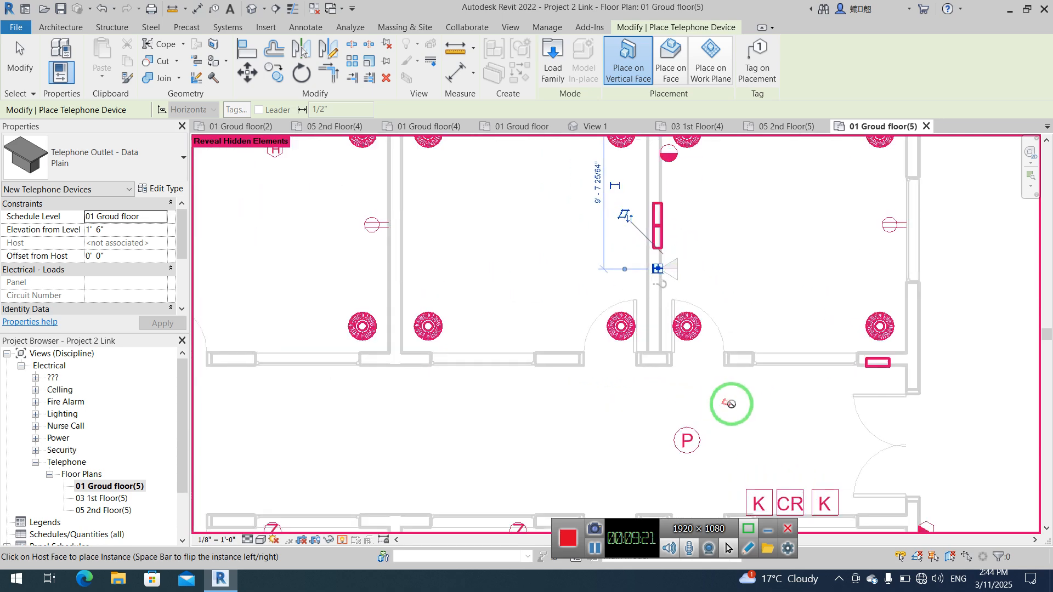
click(123, 160)
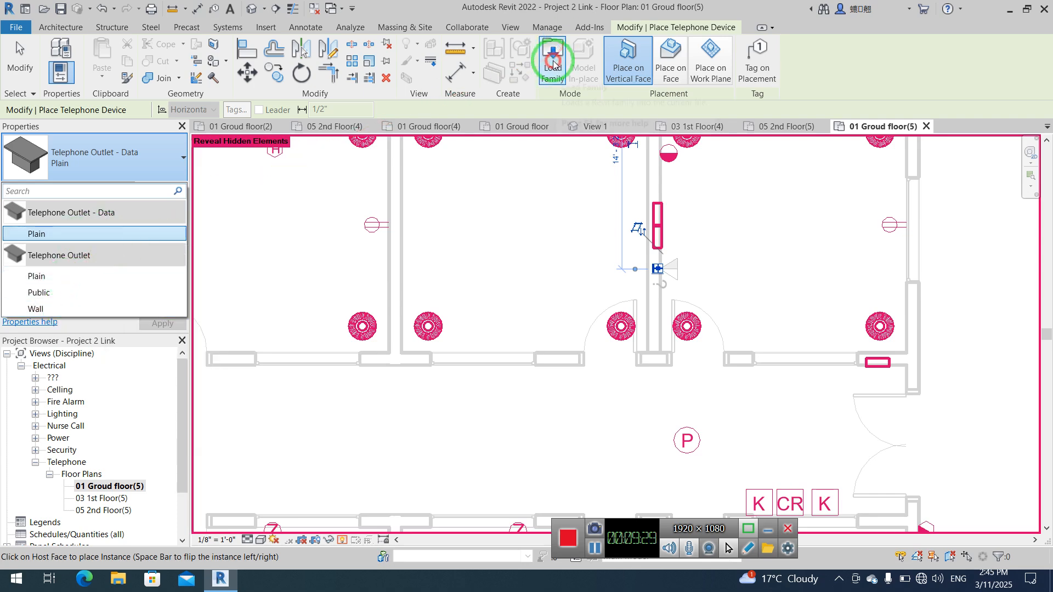
click(564, 43)
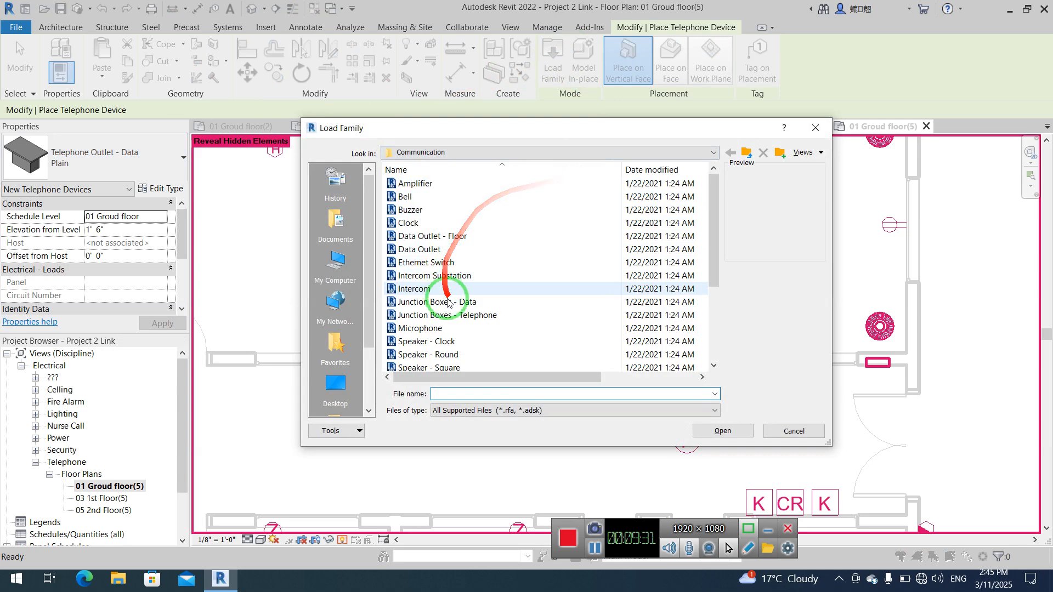
click(423, 302)
scroll(464, 360, down, 2)
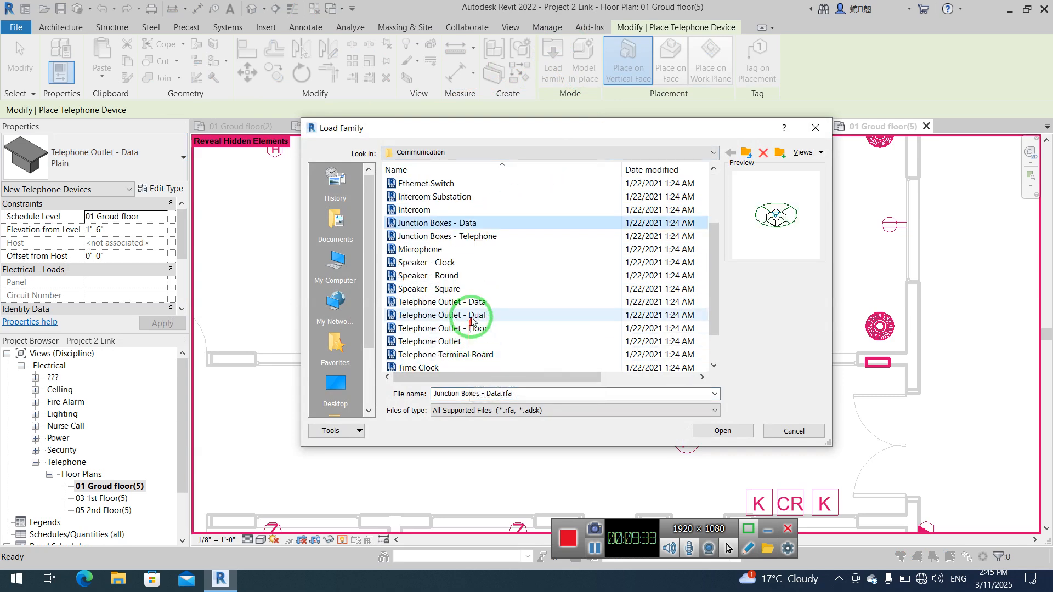
click(433, 315)
click(718, 432)
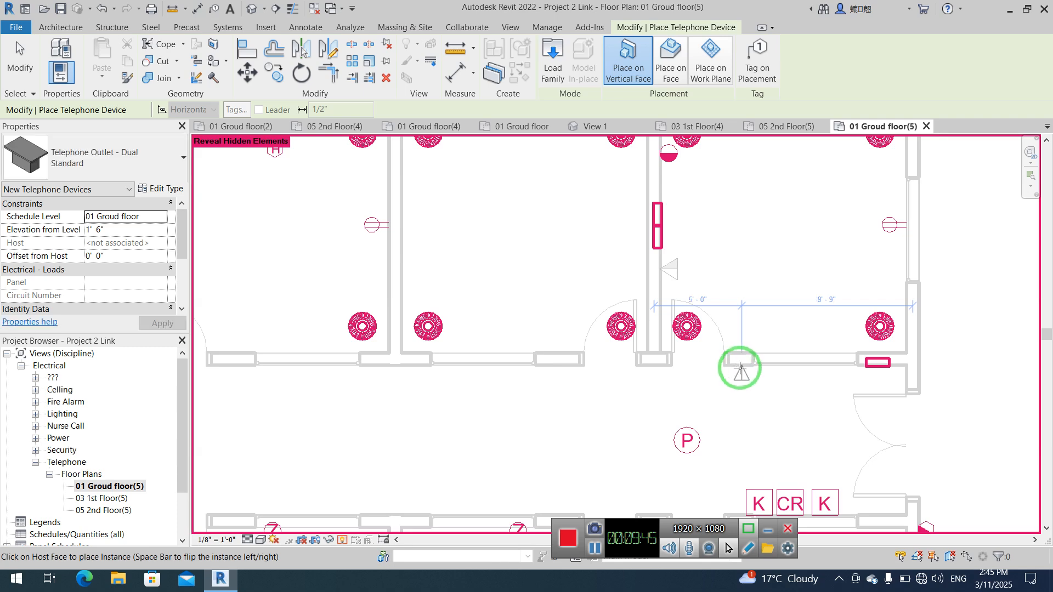
scroll(740, 368, down, 3)
scroll(690, 317, up, 1)
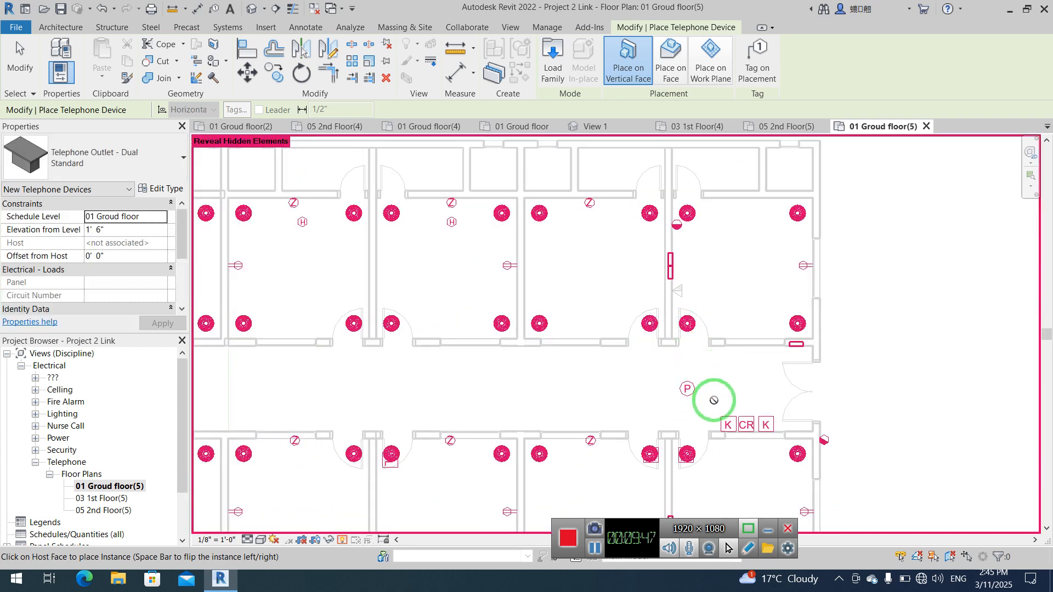
Step: Place a Telephone Outlet - Dual on the corridor side of the upper end room's wall, just beside its door
scroll(738, 351, up, 3)
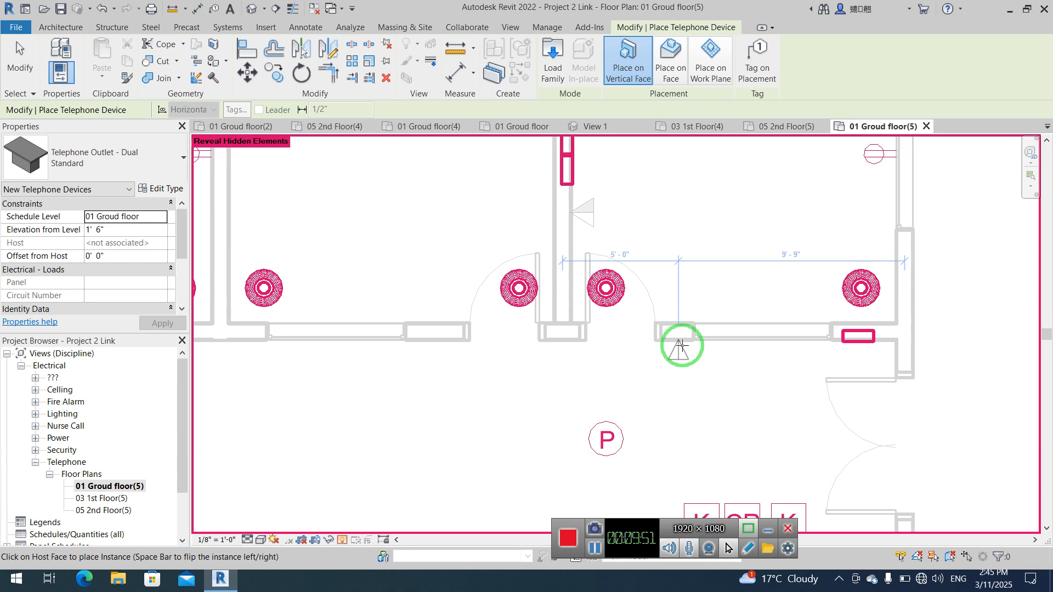
click(681, 346)
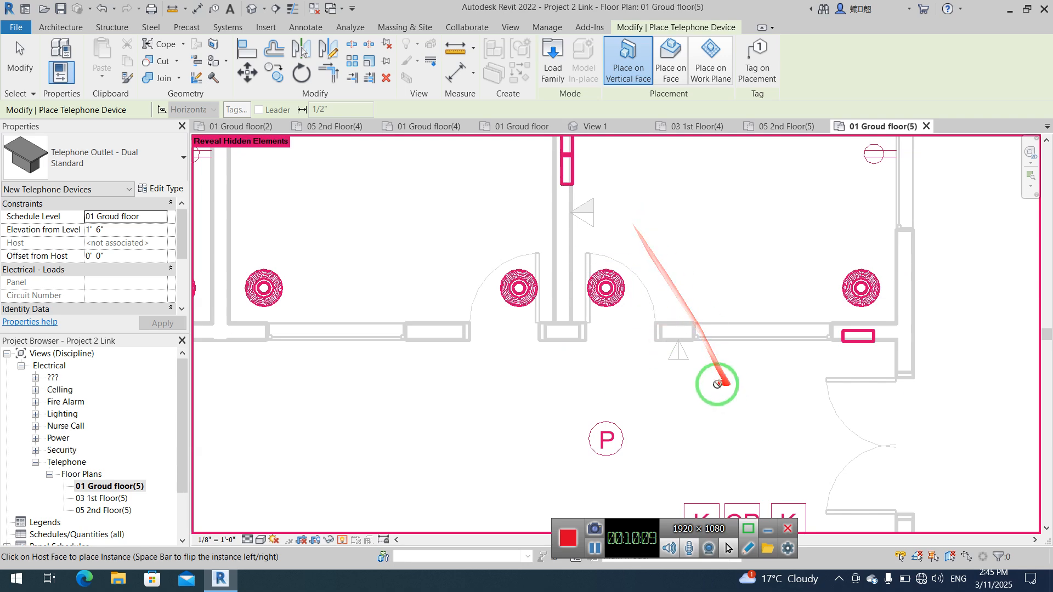
scroll(710, 355, down, 3)
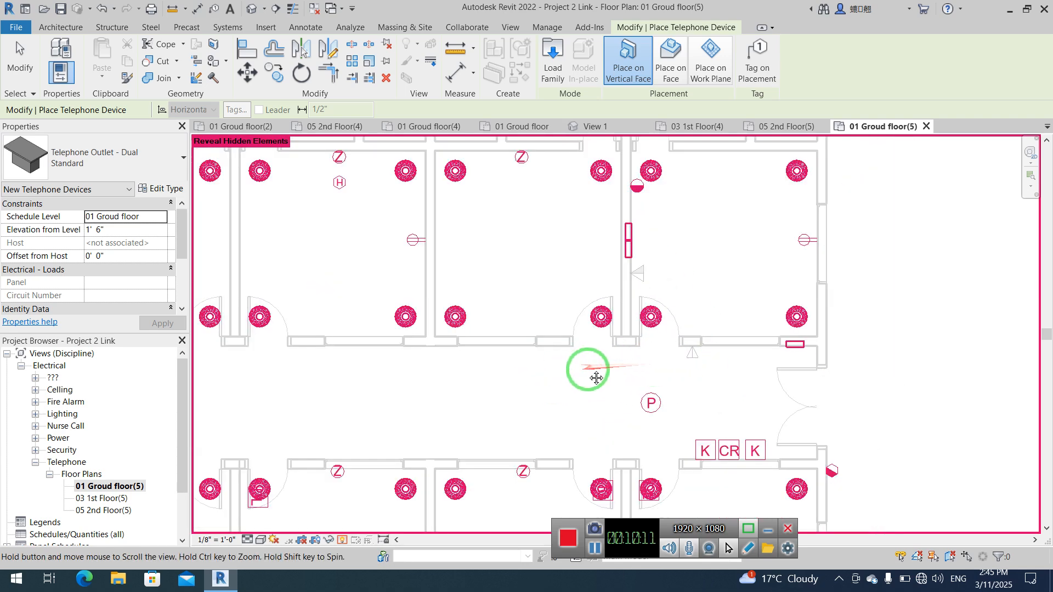
middle_drag(596, 378, 679, 387)
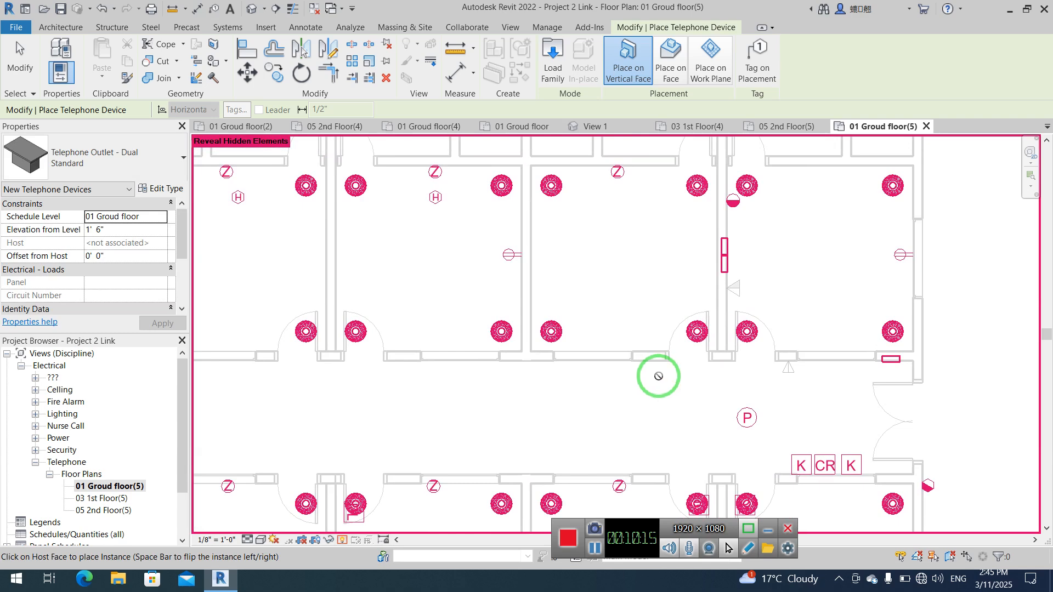
Step: Try to load the Ethernet Switch family from the Communication folder as a telephone device, overwriting the existing version
click(559, 85)
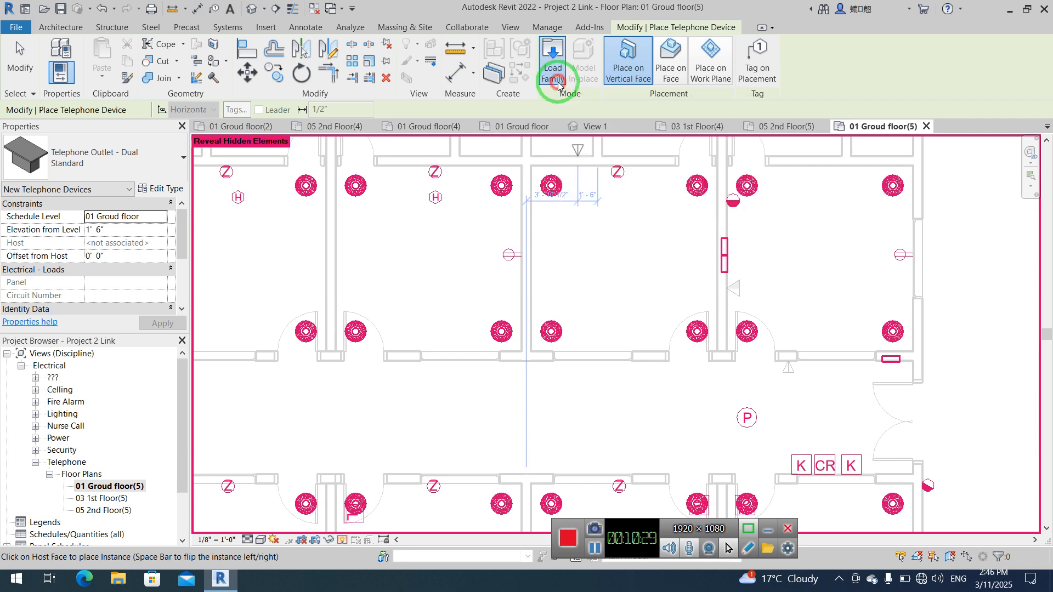
click(487, 250)
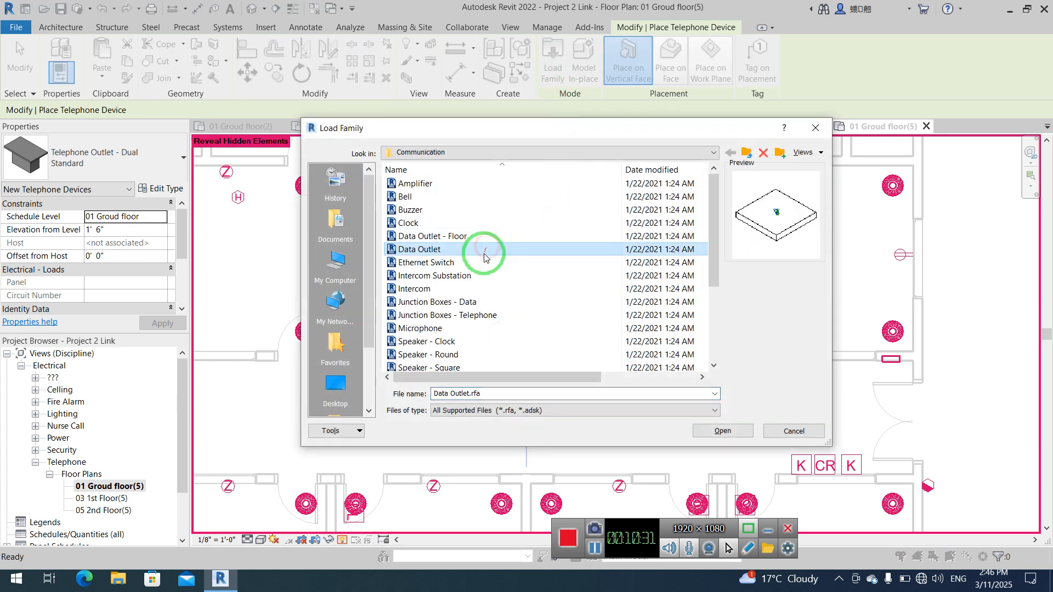
click(483, 264)
click(712, 433)
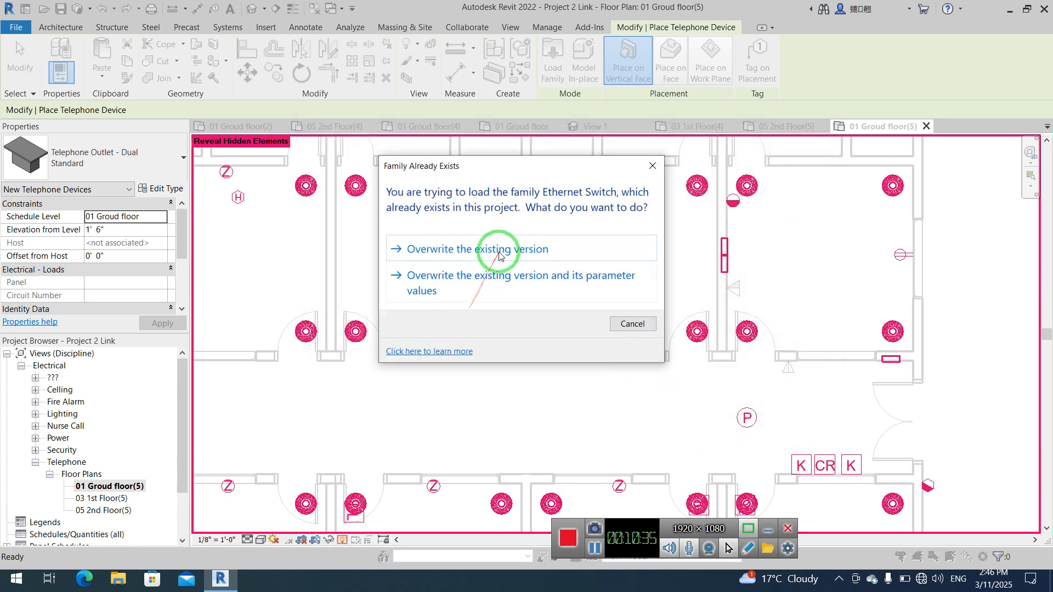
click(500, 250)
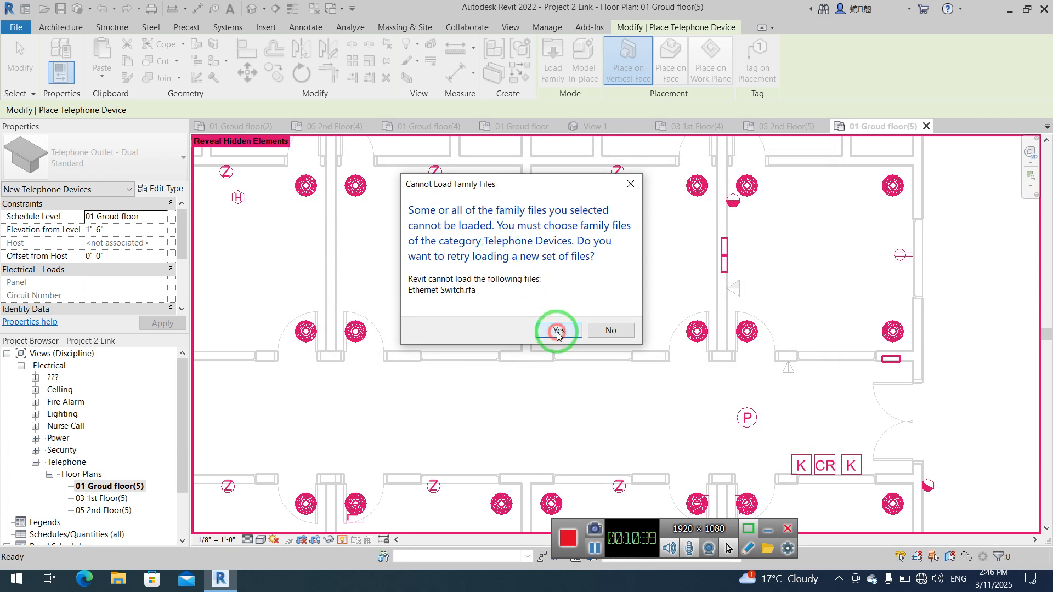
click(558, 330)
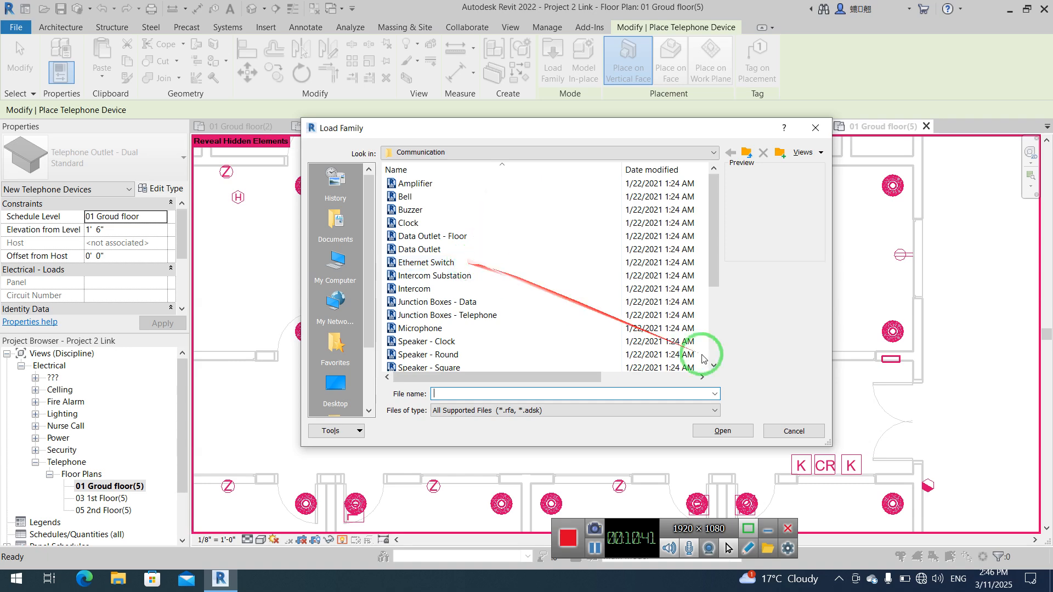
click(801, 431)
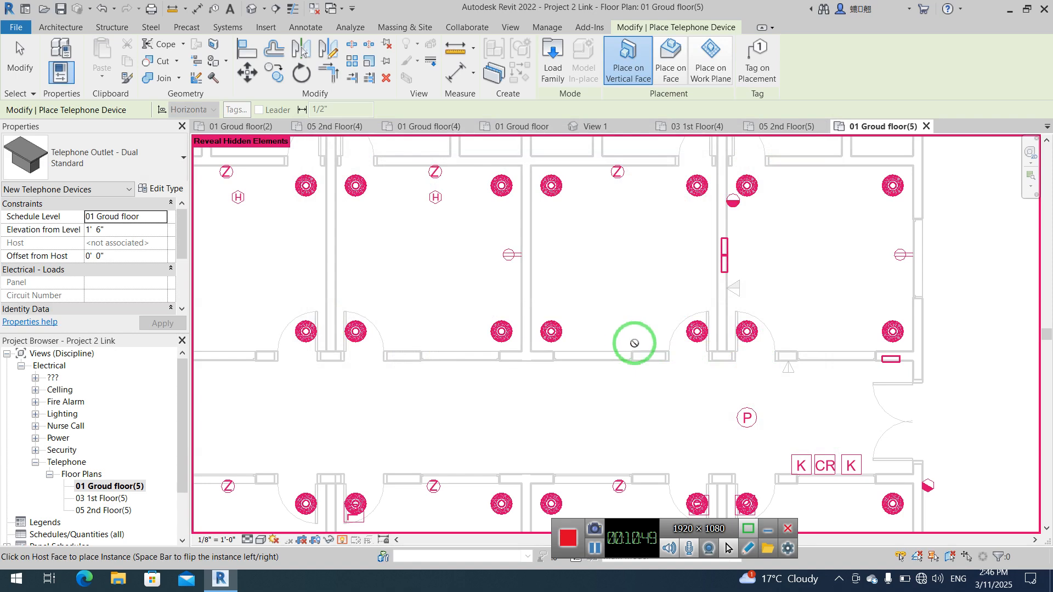
Step: End the telephone device placement and turn off the display of hidden elements in the plan
middle_drag(728, 397, 616, 362)
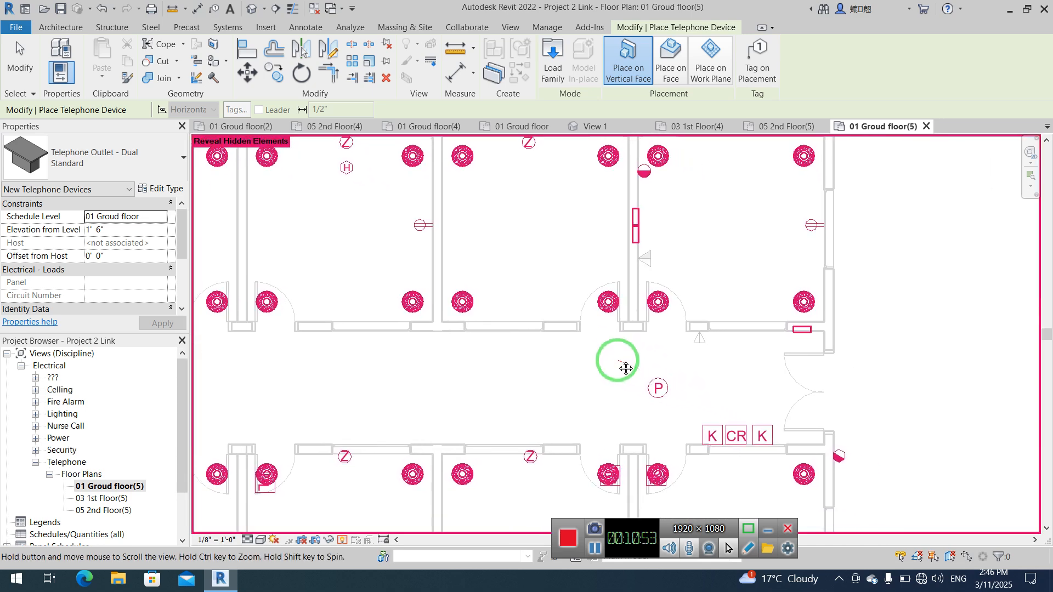
key(Escape)
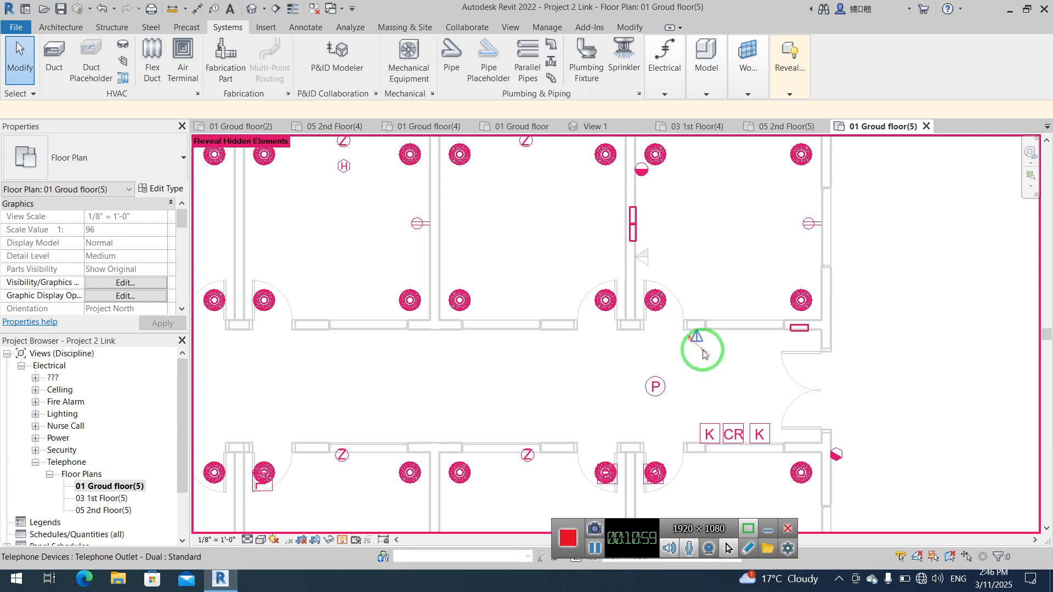
click(706, 60)
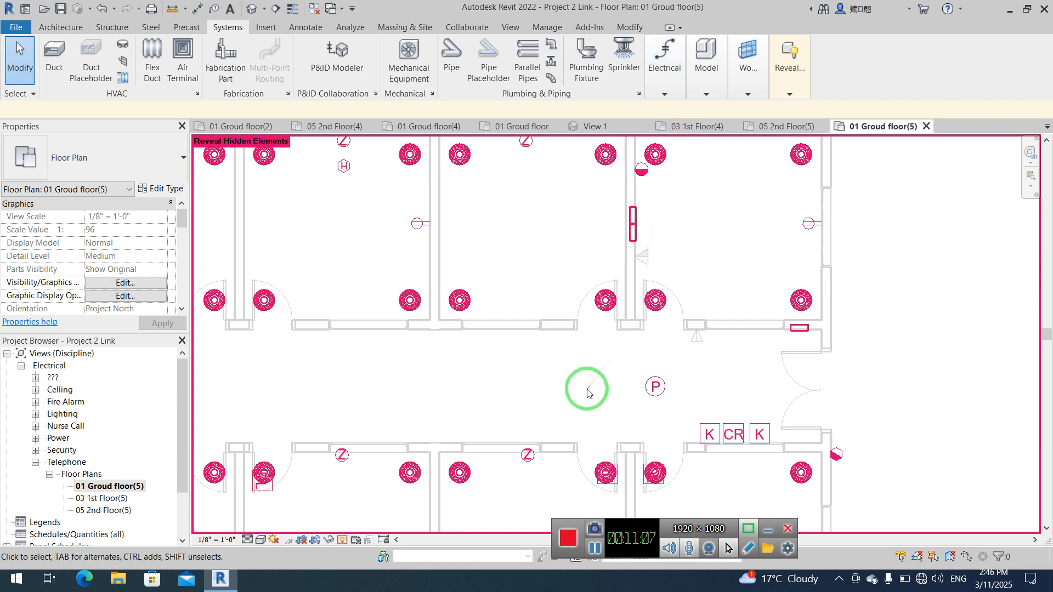
click(345, 540)
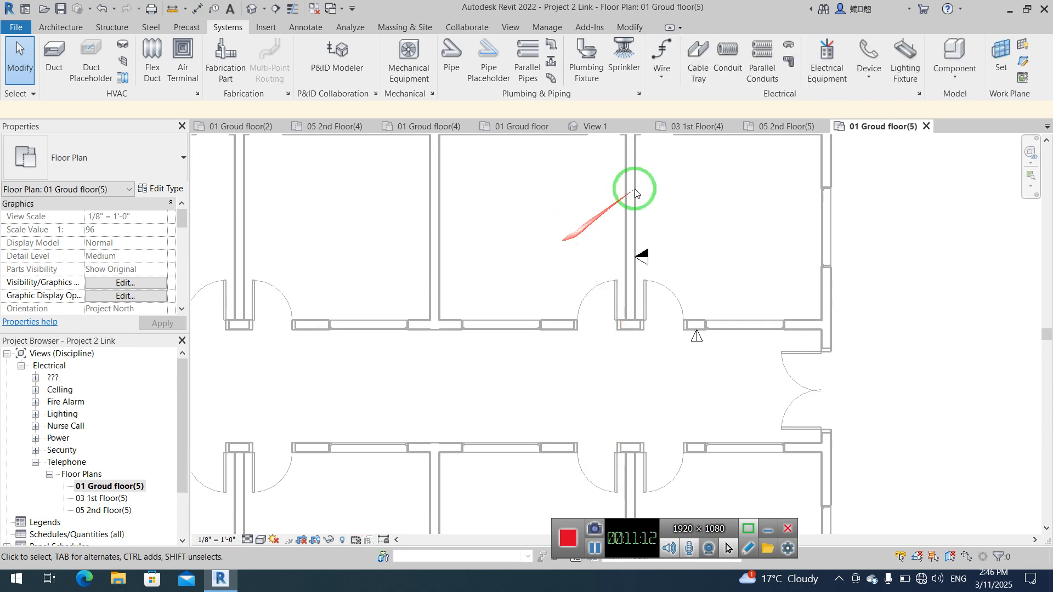
click(869, 76)
click(869, 51)
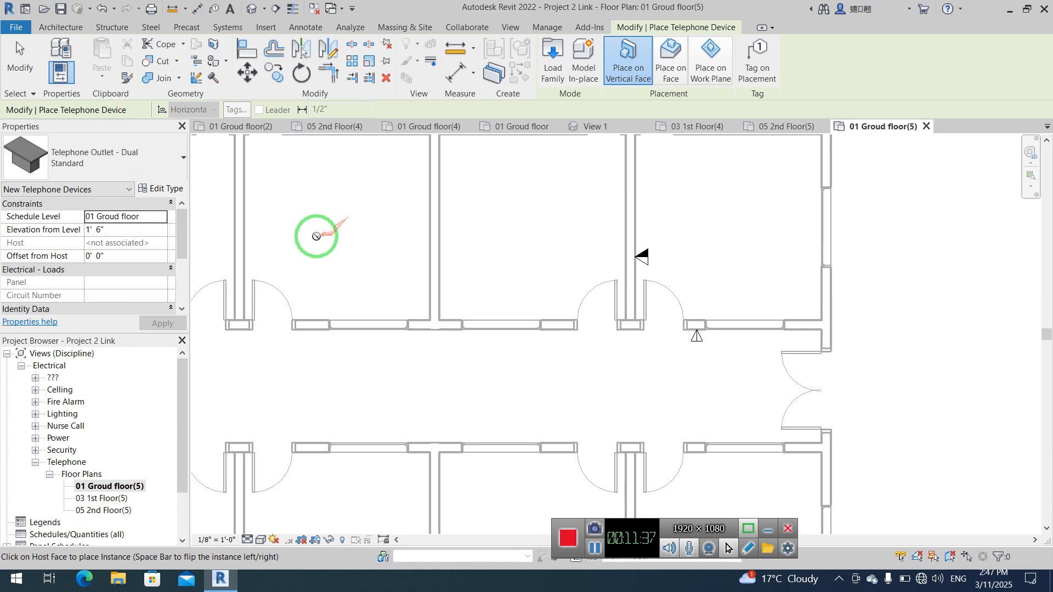
middle_drag(553, 392, 439, 424)
scroll(664, 275, up, 1)
key(Escape)
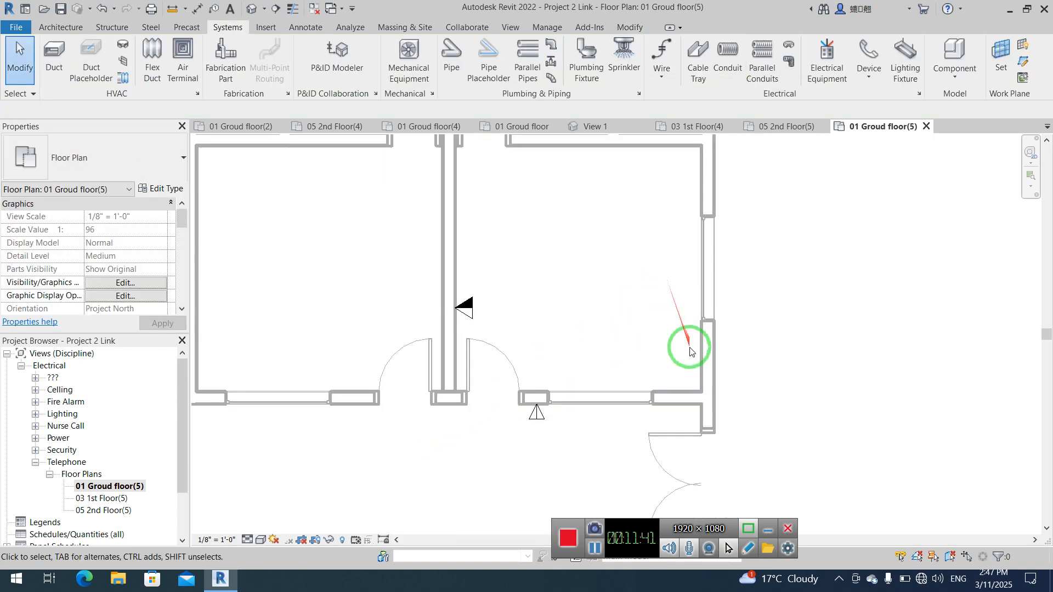
Step: Place a 16x19 Security Control Panel on the end room's exterior wall, about 3' 0" from the corridor wall
scroll(686, 348, up, 1)
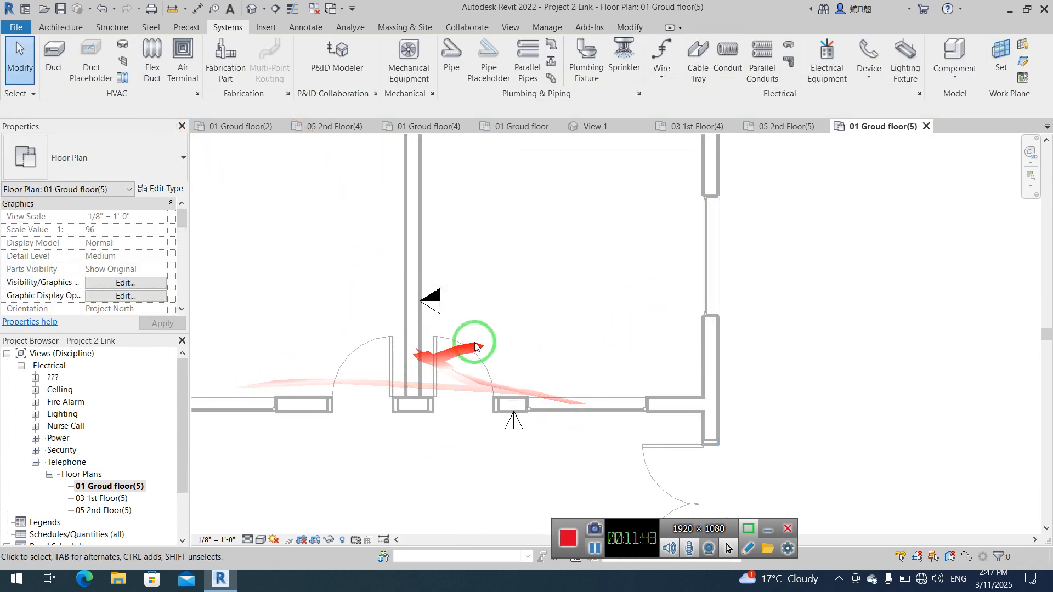
middle_drag(576, 357, 547, 373)
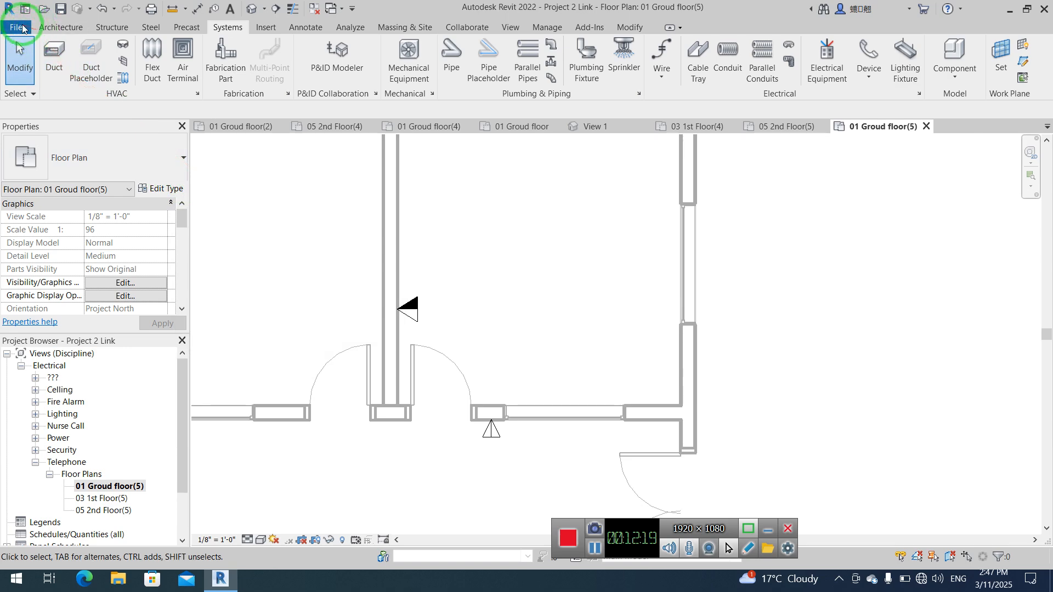
click(822, 52)
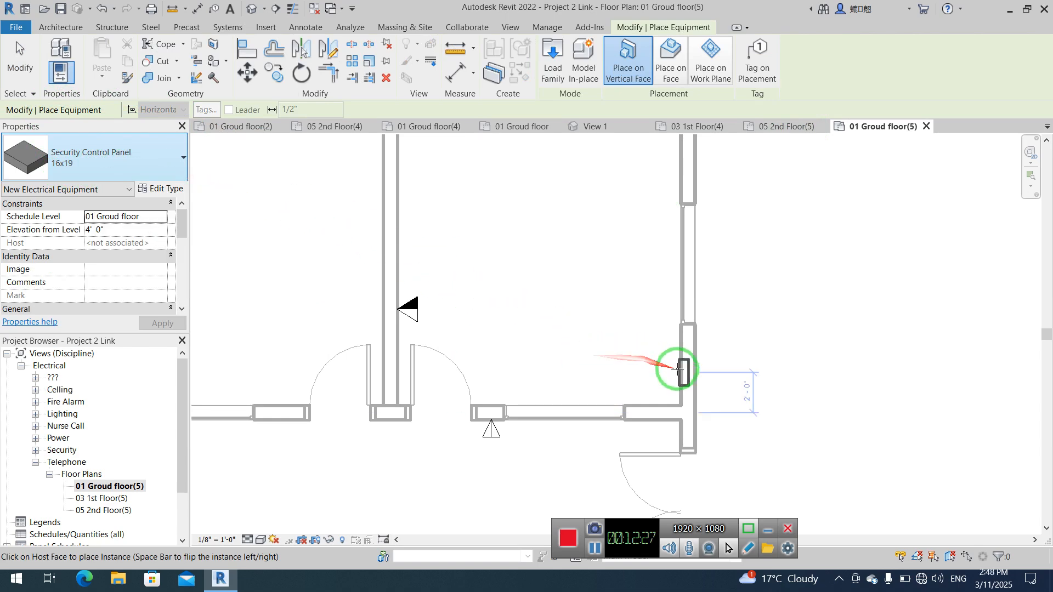
click(678, 351)
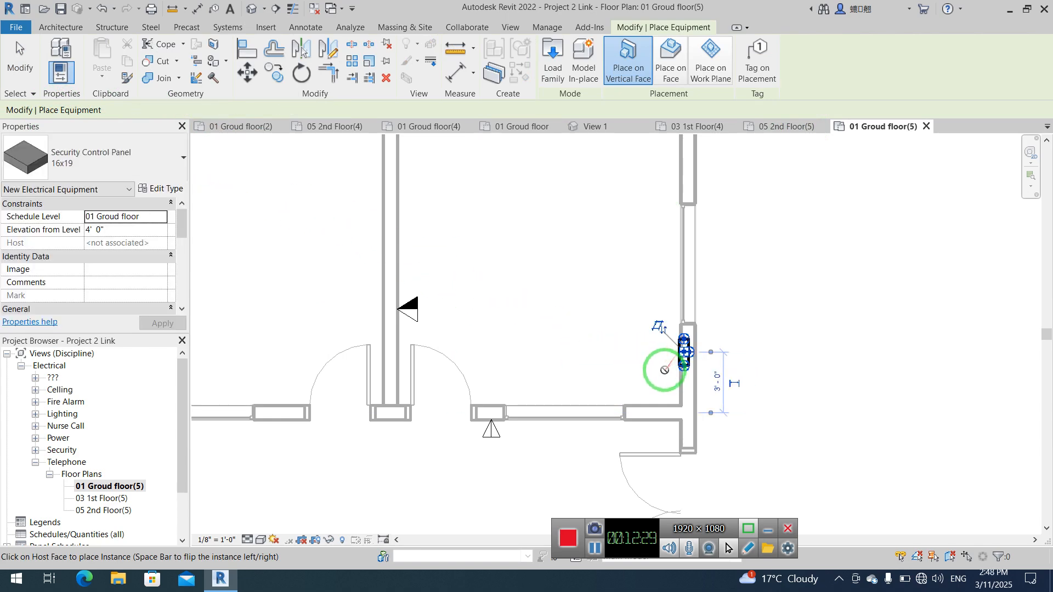
key(Escape)
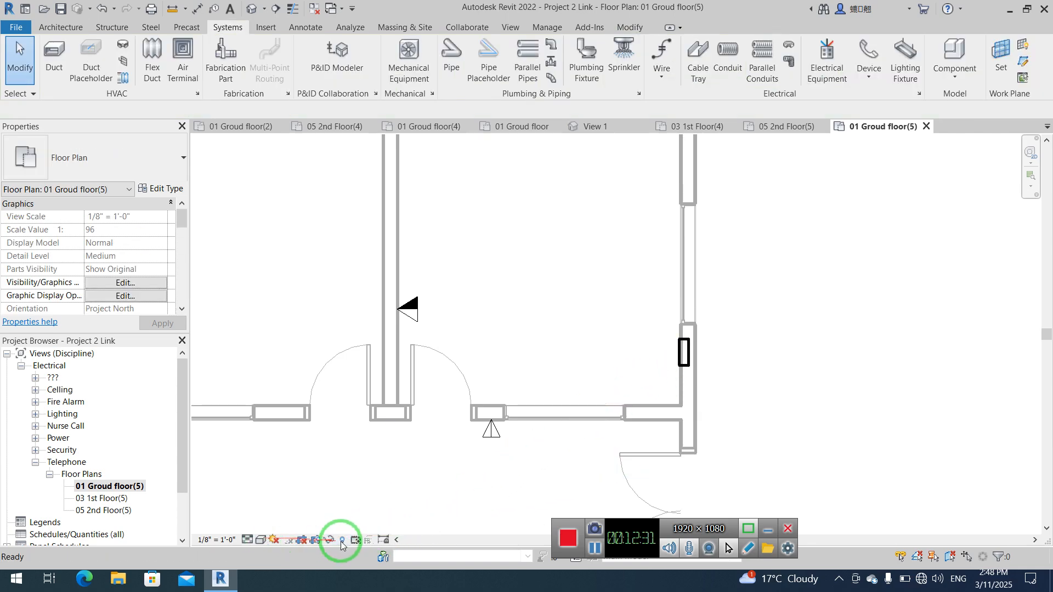
Step: Check the security control panel's position against the hidden devices by temporarily revealing hidden elements
click(344, 542)
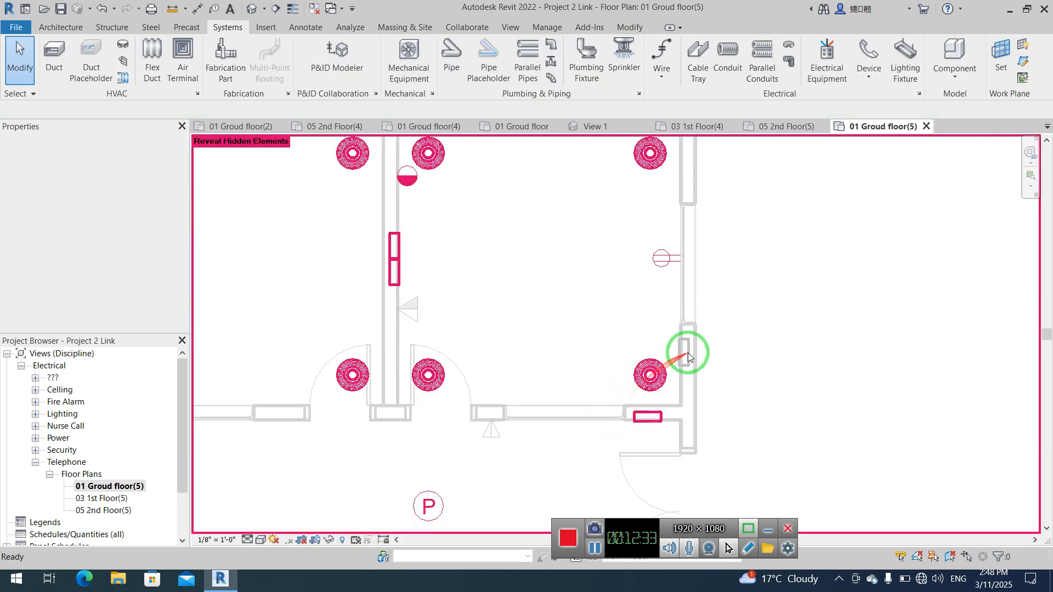
click(340, 542)
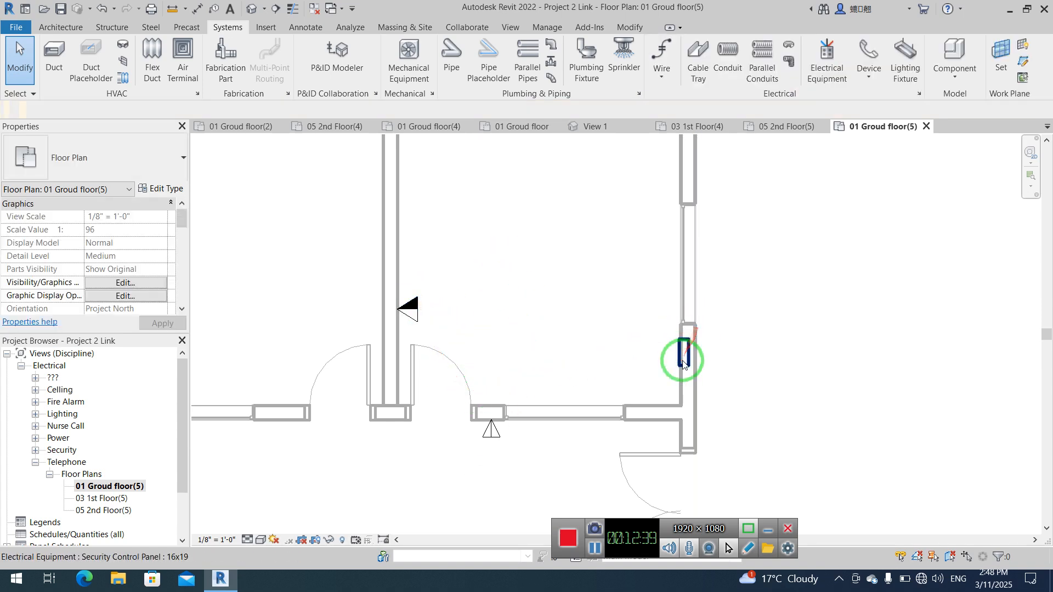
scroll(581, 379, up, 2)
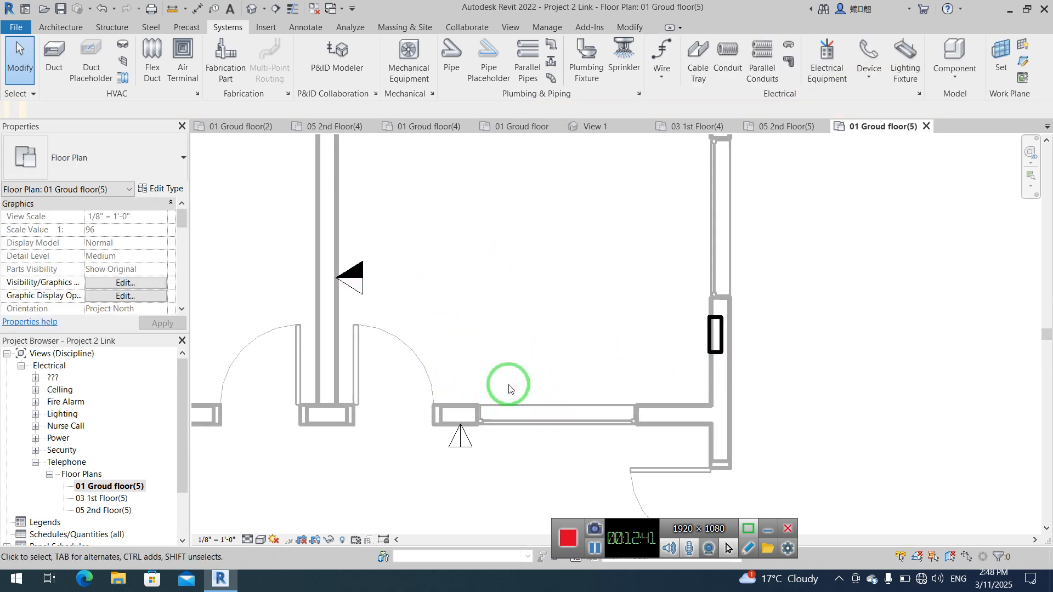
middle_drag(533, 379, 538, 372)
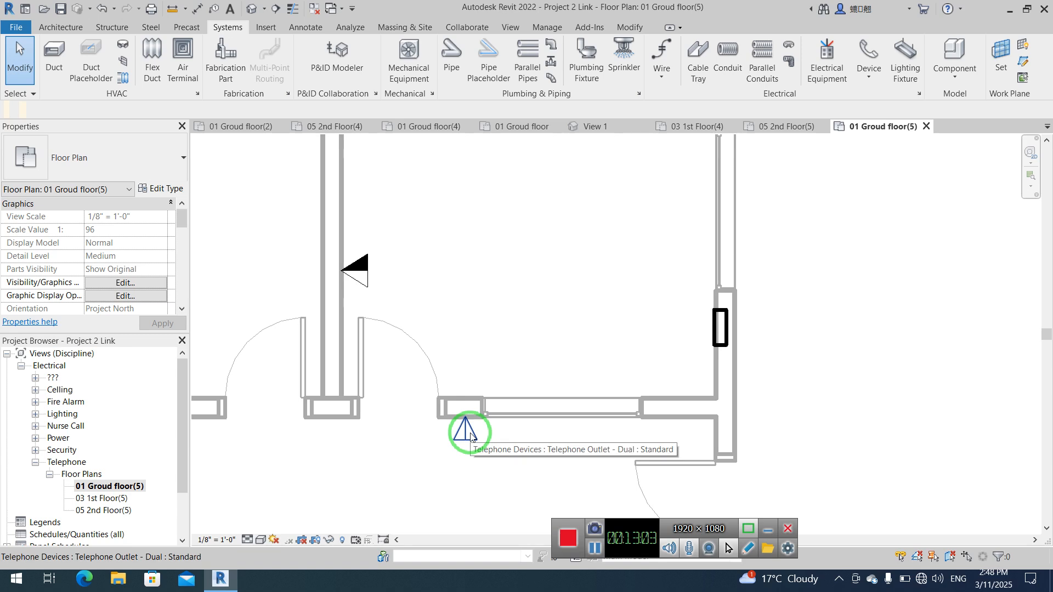
click(662, 55)
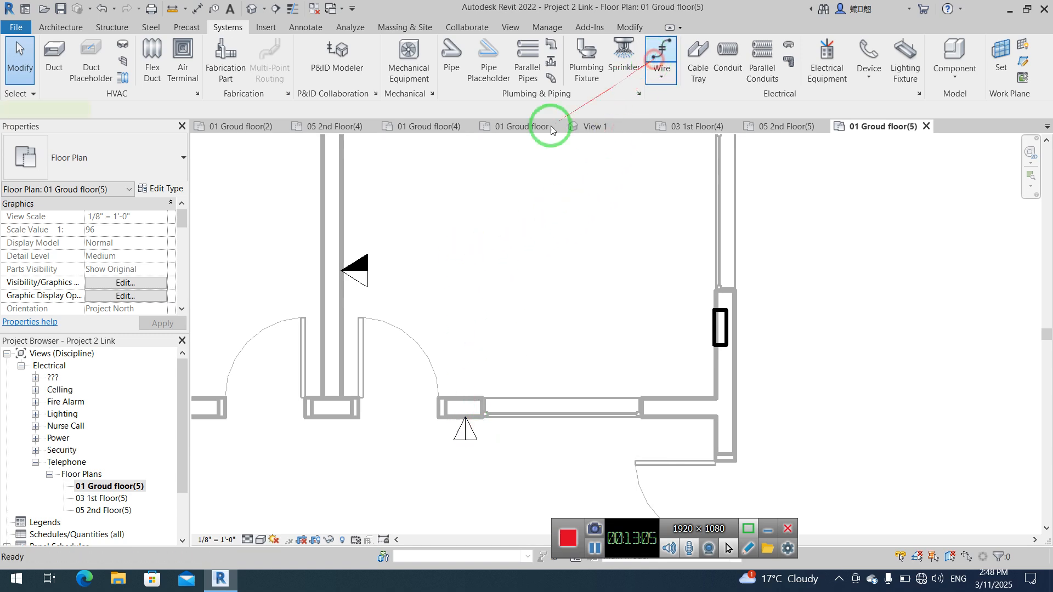
click(339, 271)
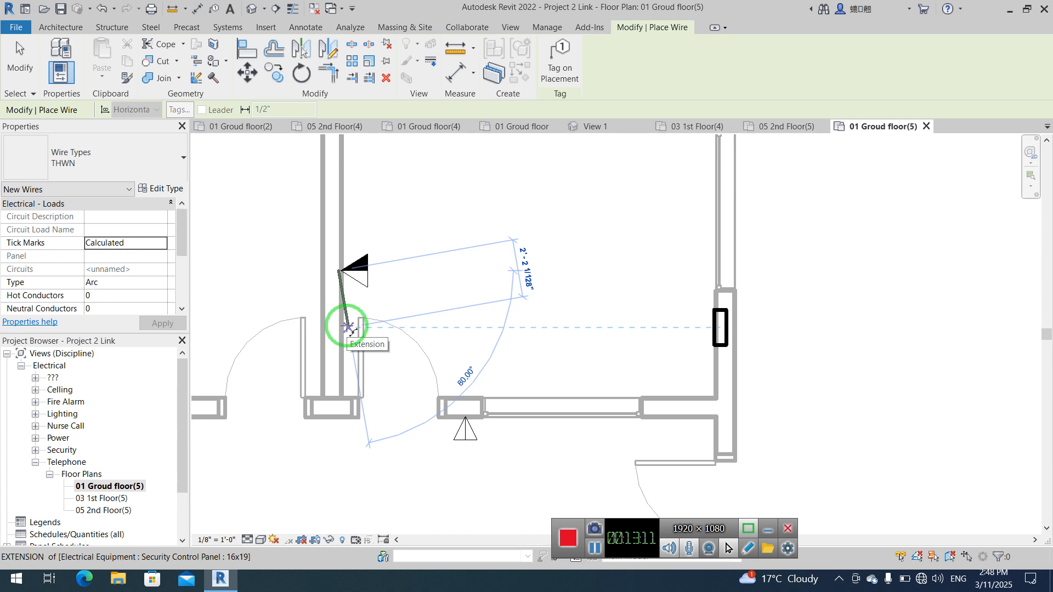
key(Escape)
key(Escape)
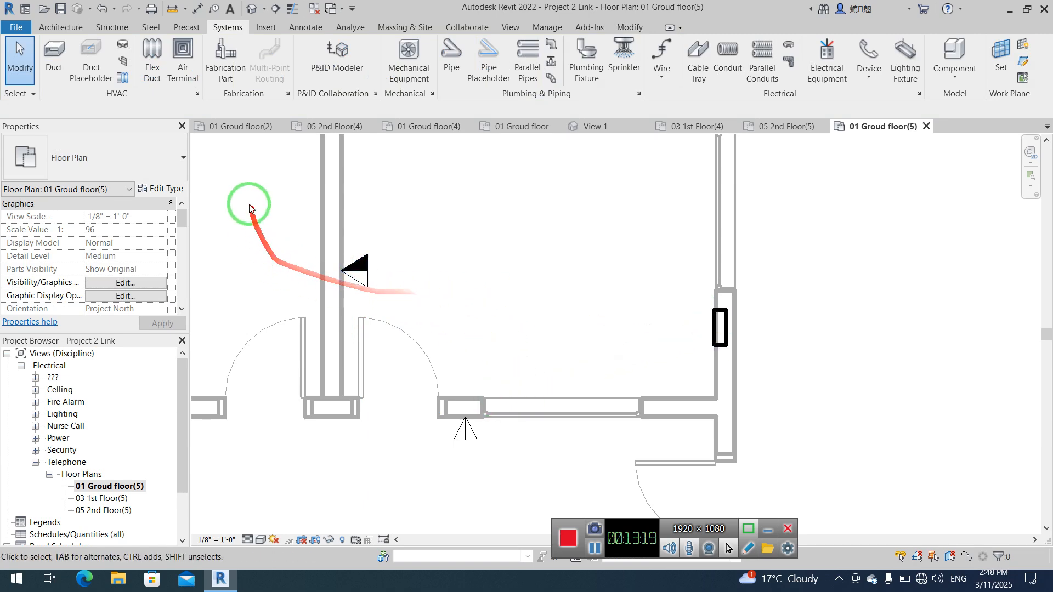
Step: Create a telephone circuit for the Telephone Outlet - Data on the partition wall and try to assign the security control panel to it
drag(251, 203, 481, 320)
click(351, 267)
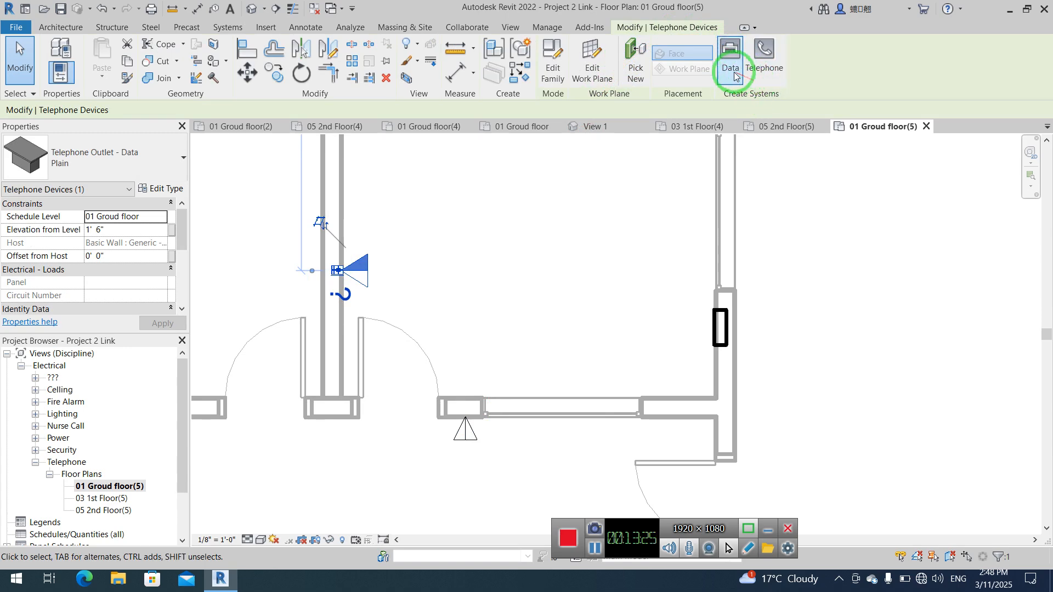
click(764, 82)
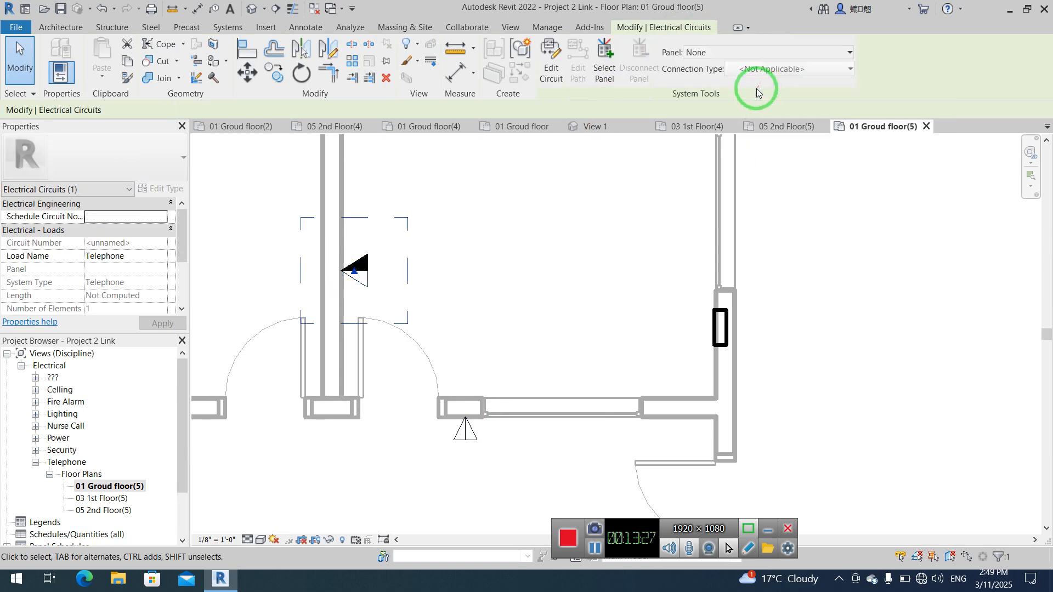
click(605, 61)
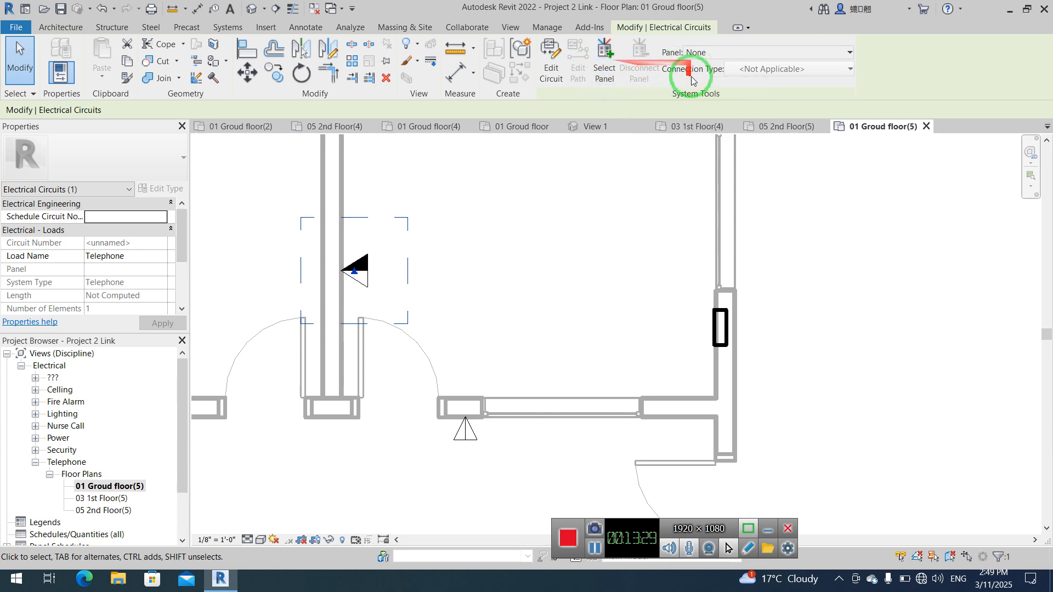
click(721, 328)
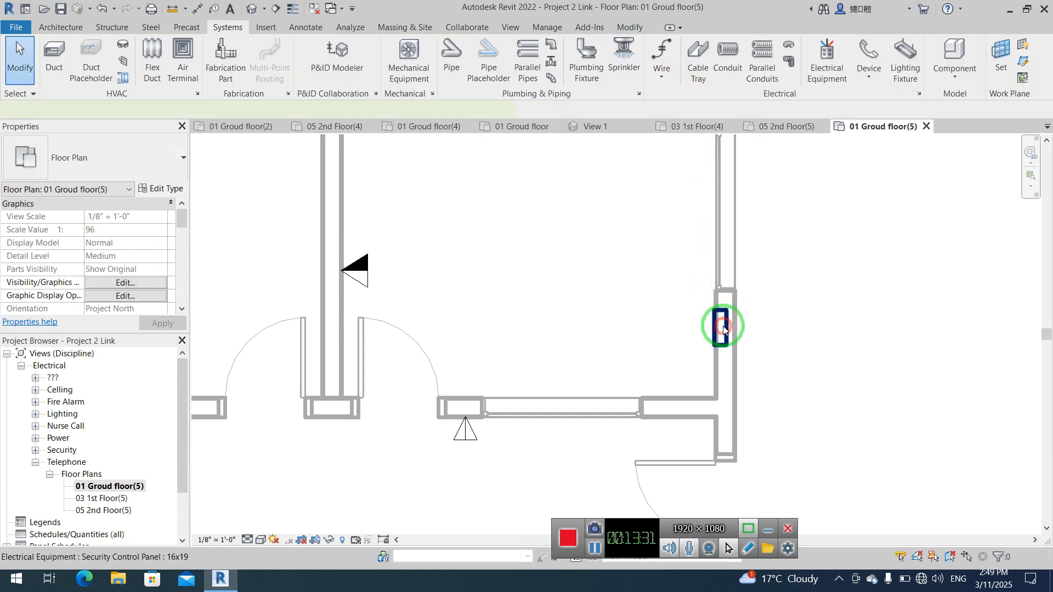
Step: Duplicate the placed security control panel's 16x19 type under the name TP PL1 16x19 2 and apply it to the panel
click(721, 329)
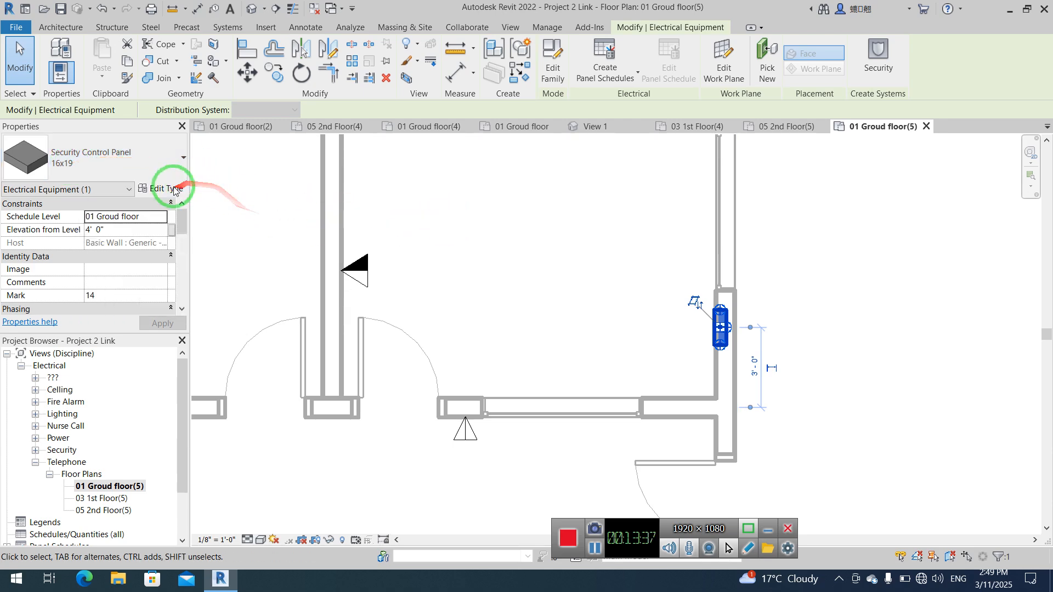
click(174, 192)
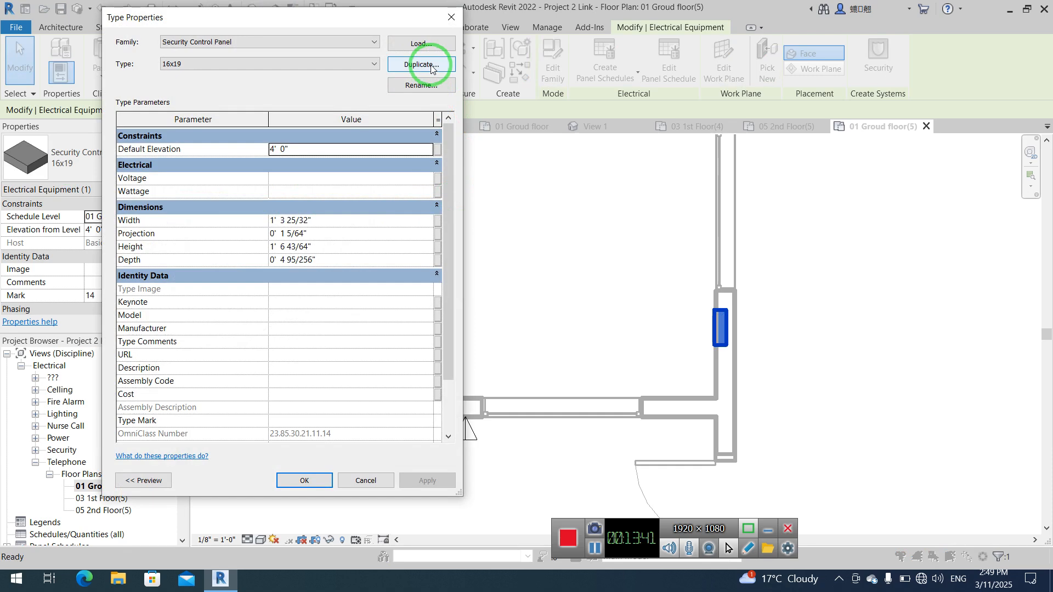
click(430, 66)
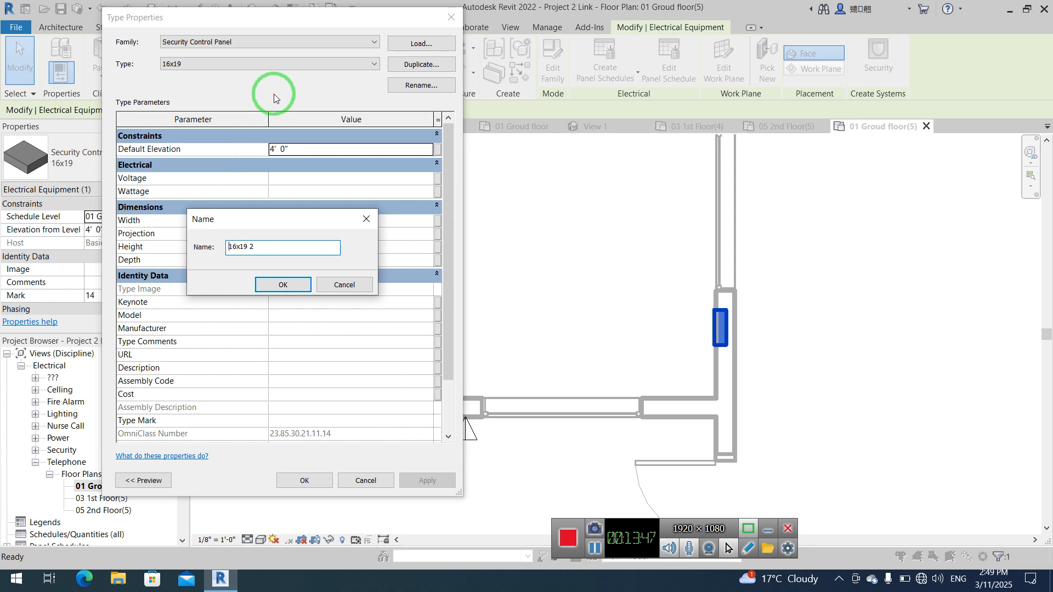
text(tel)
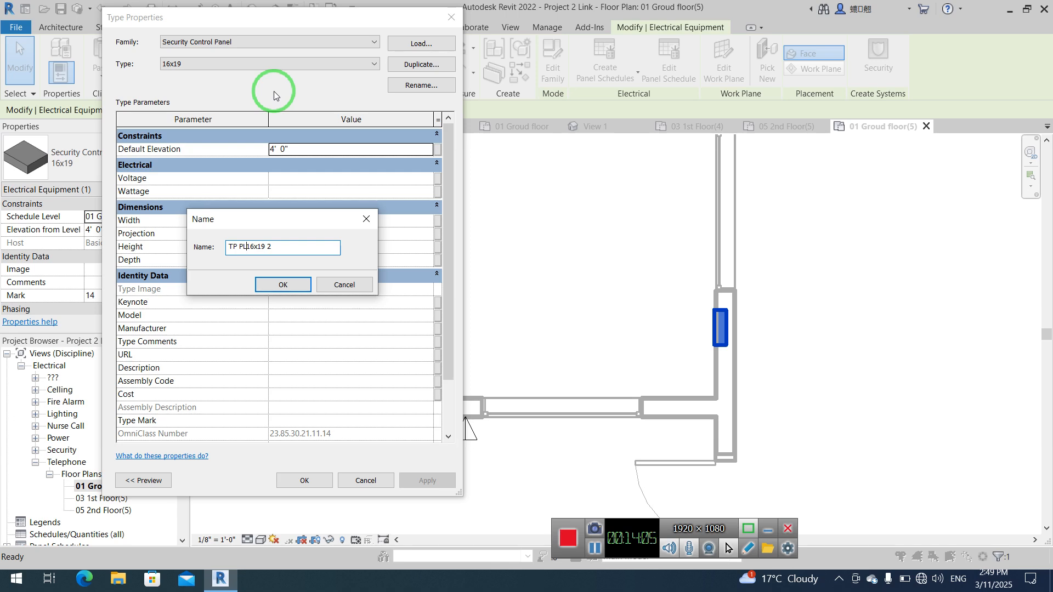
text(1)
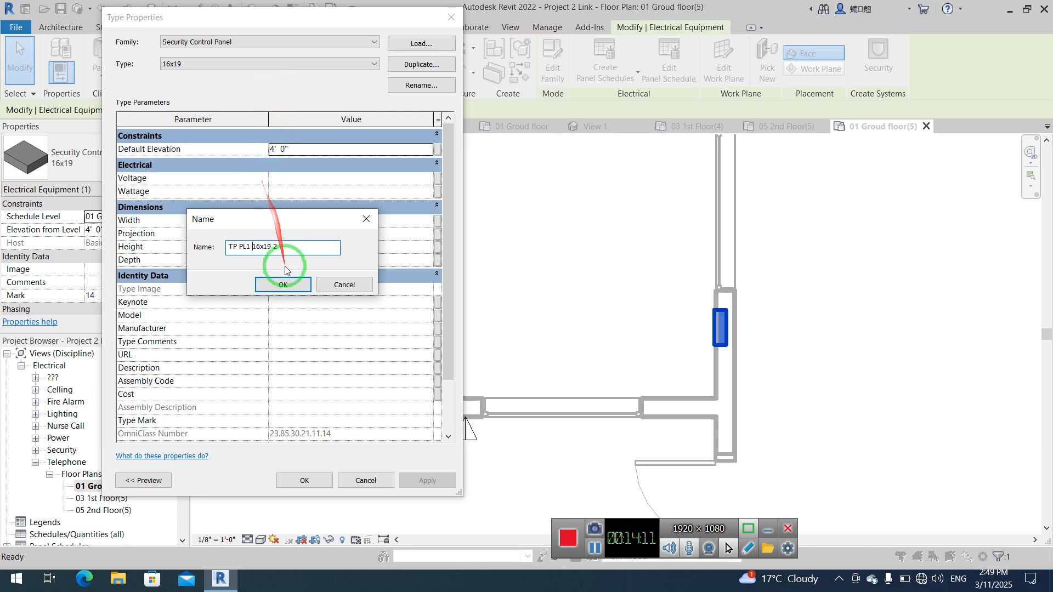
click(281, 285)
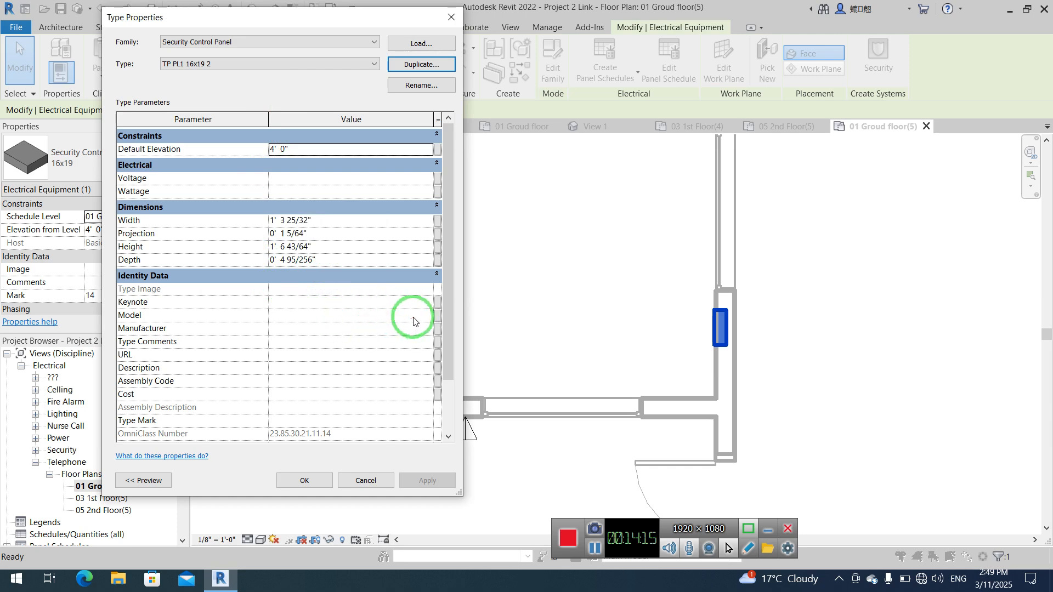
drag(391, 23, 356, 23)
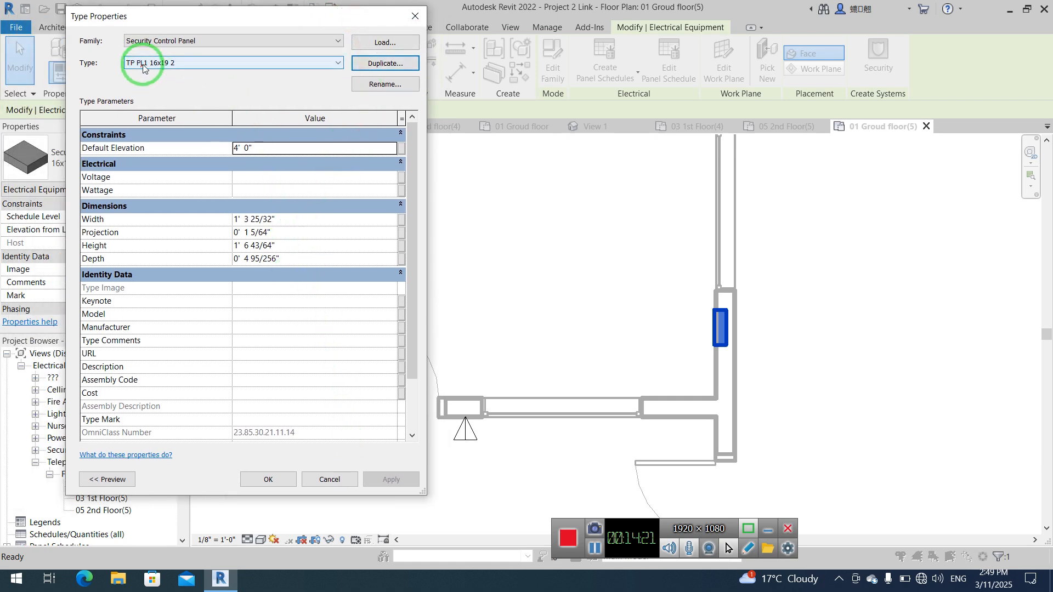
click(278, 480)
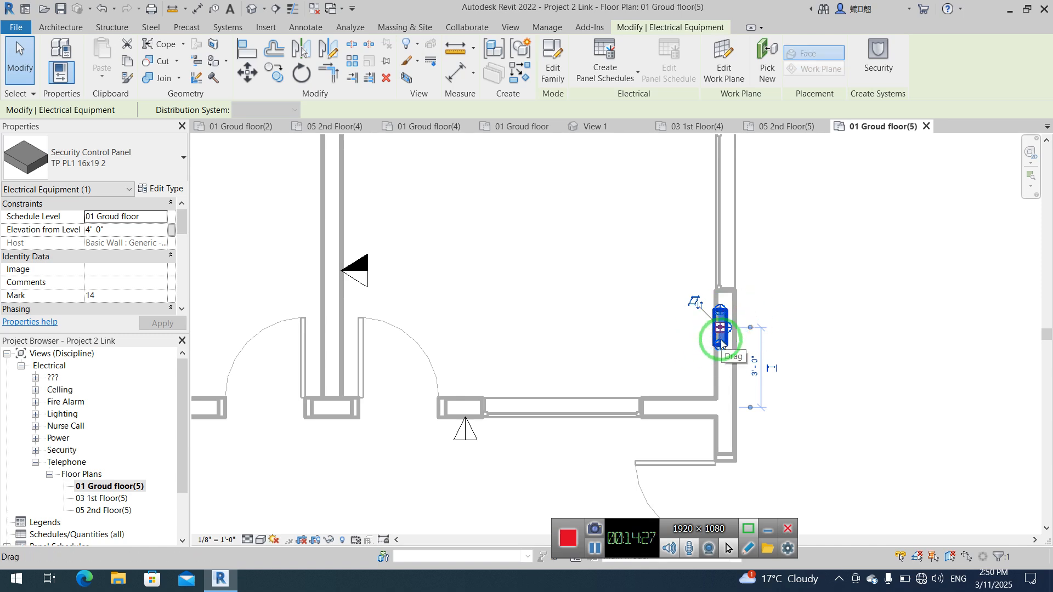
Step: Set the security control panel's Panel Name to Telephone PL1
scroll(115, 261, down, 3)
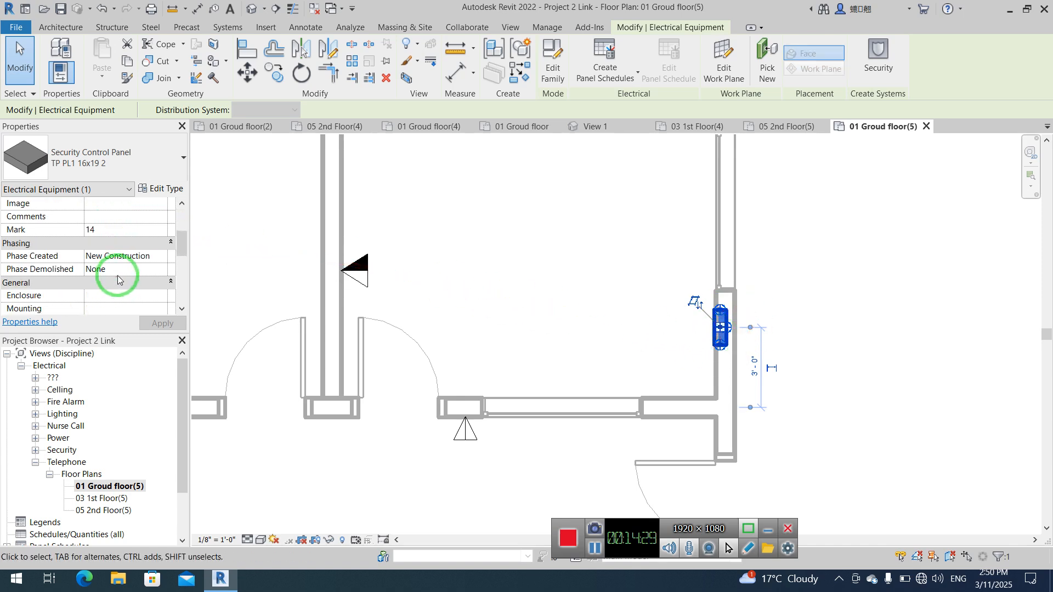
scroll(117, 280, down, 6)
scroll(117, 280, up, 2)
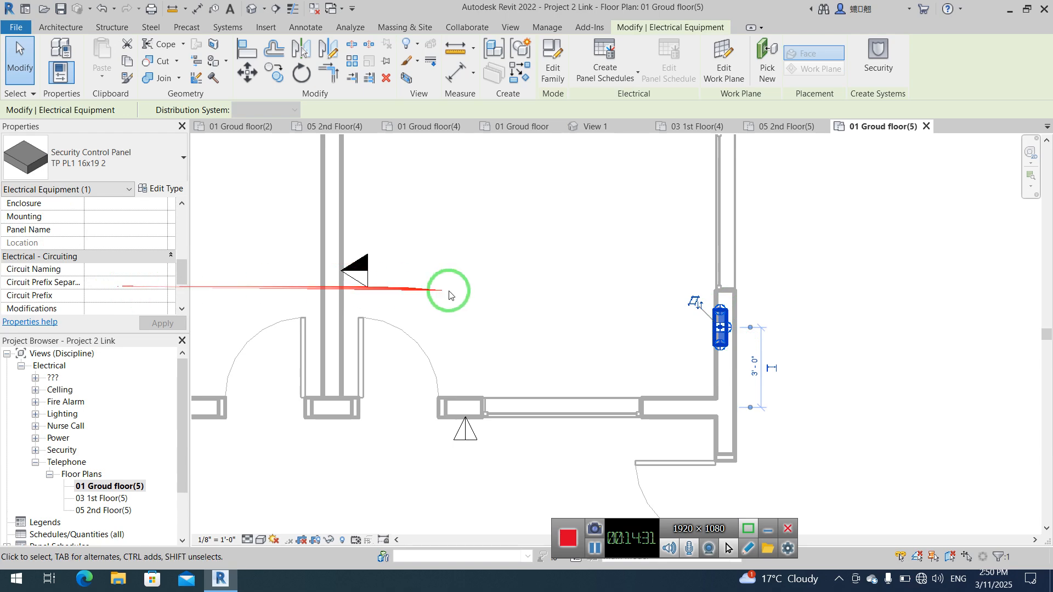
scroll(152, 292, up, 1)
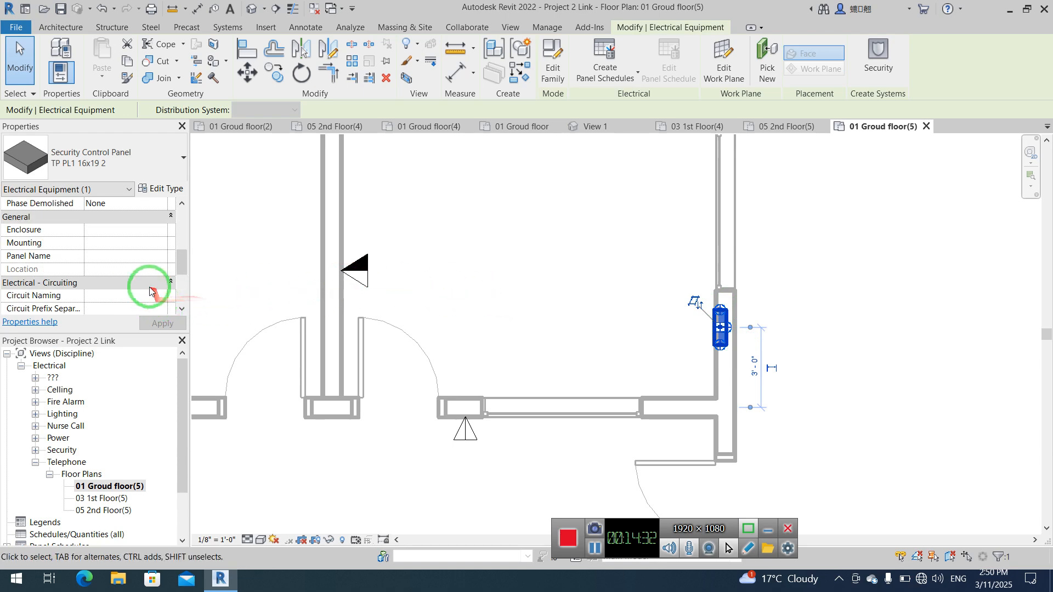
click(74, 253)
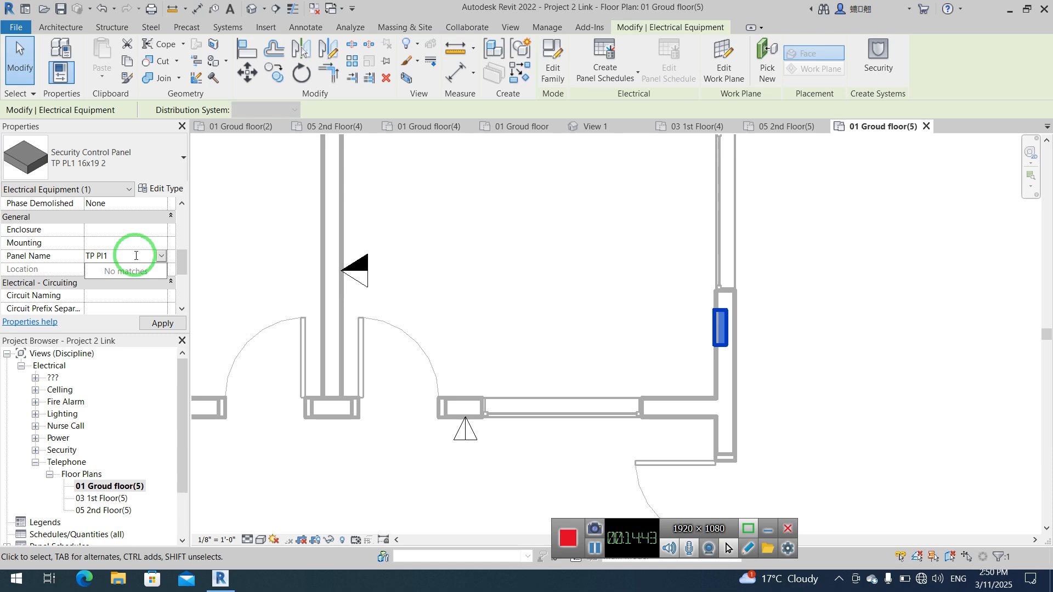
click(110, 254)
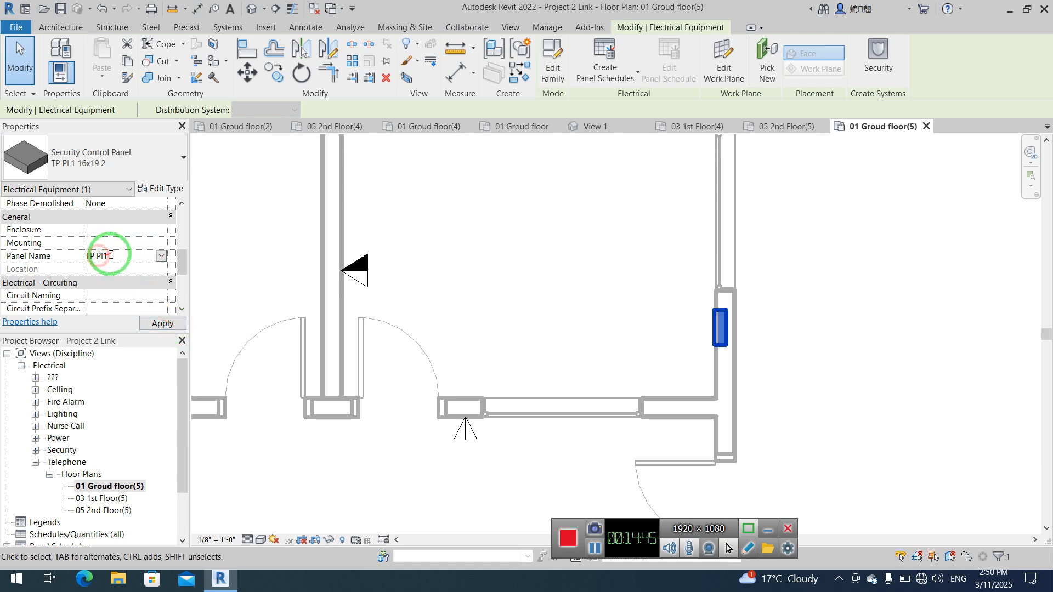
text(Telephone)
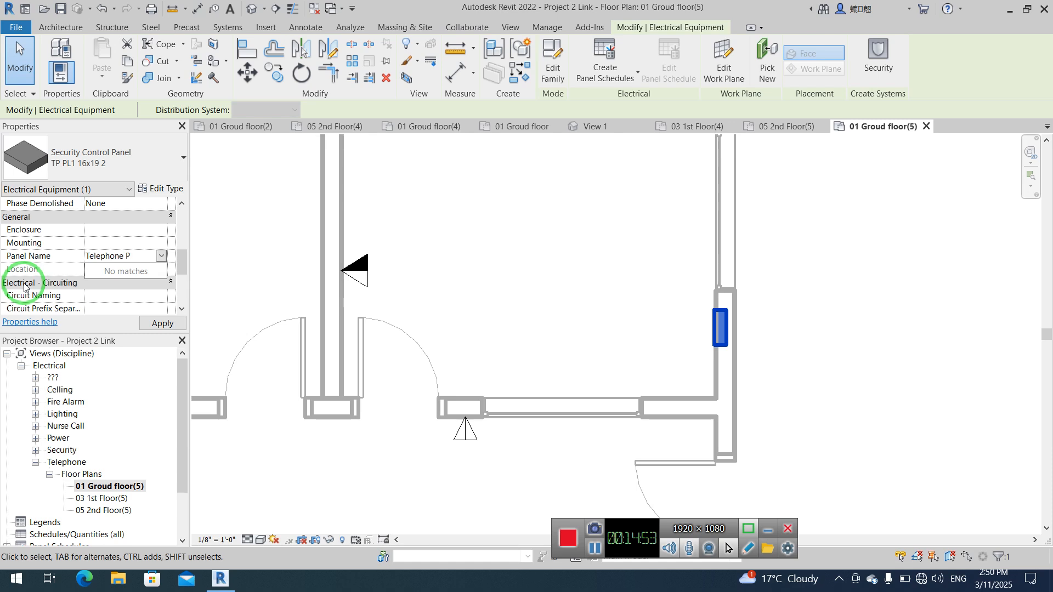
click(159, 323)
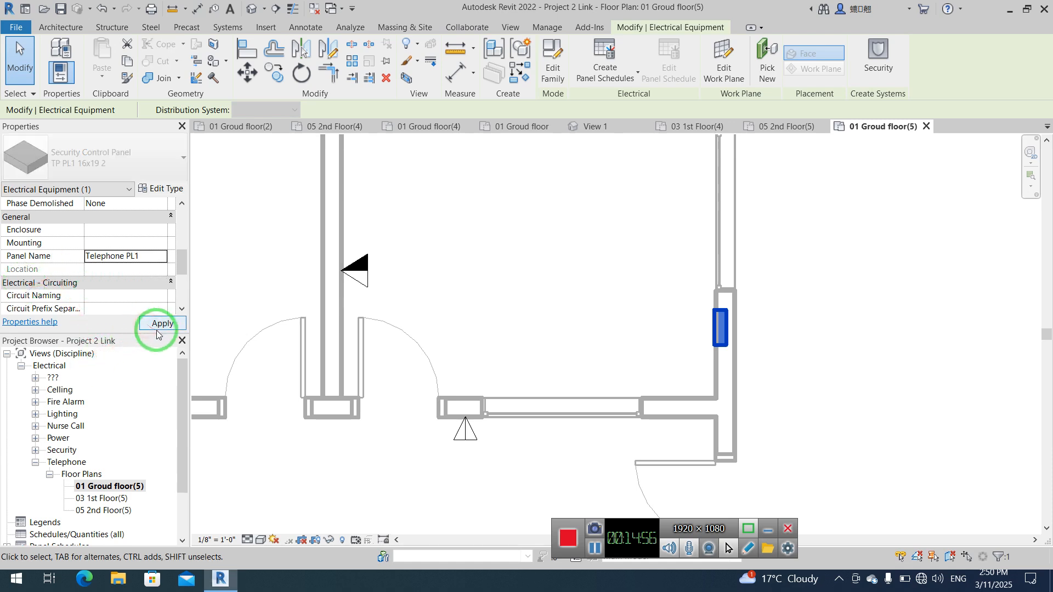
click(606, 326)
Step: Assign the telephone circuit of the Telephone Outlet - Data on the partition wall to panel Telephone PL1
click(356, 279)
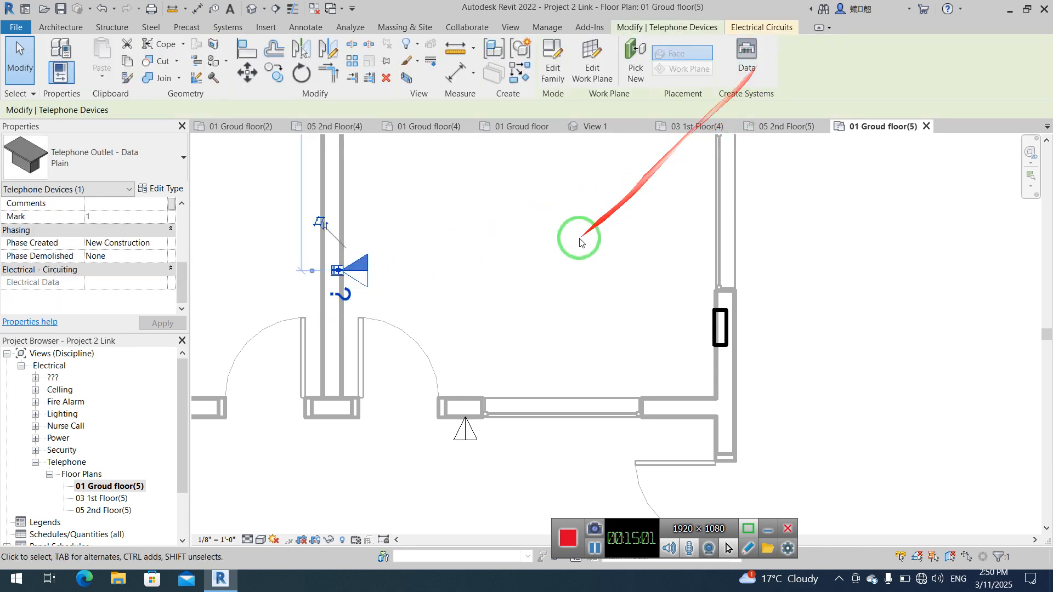
click(760, 29)
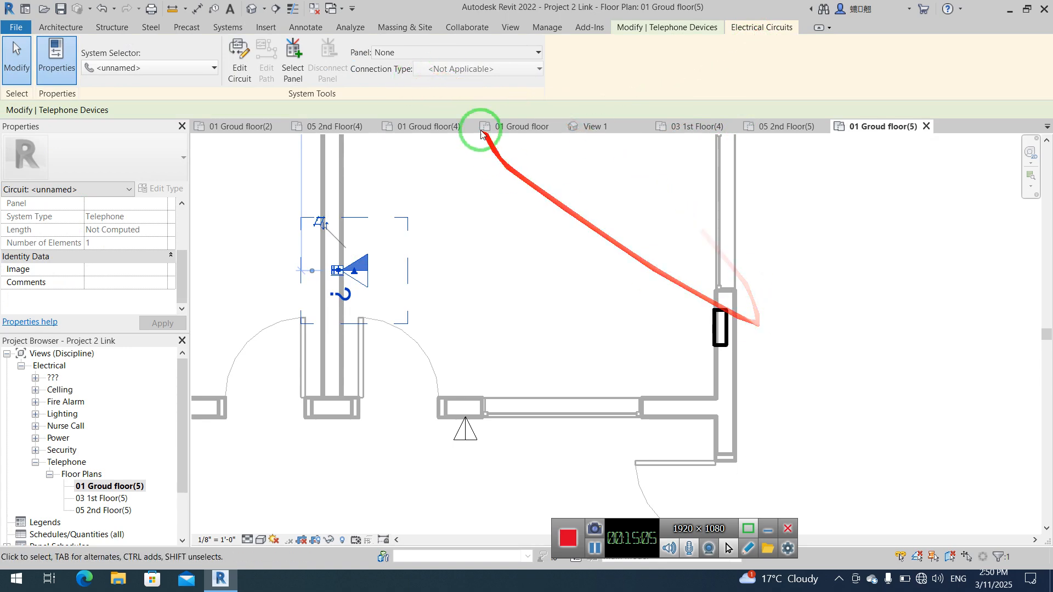
click(404, 52)
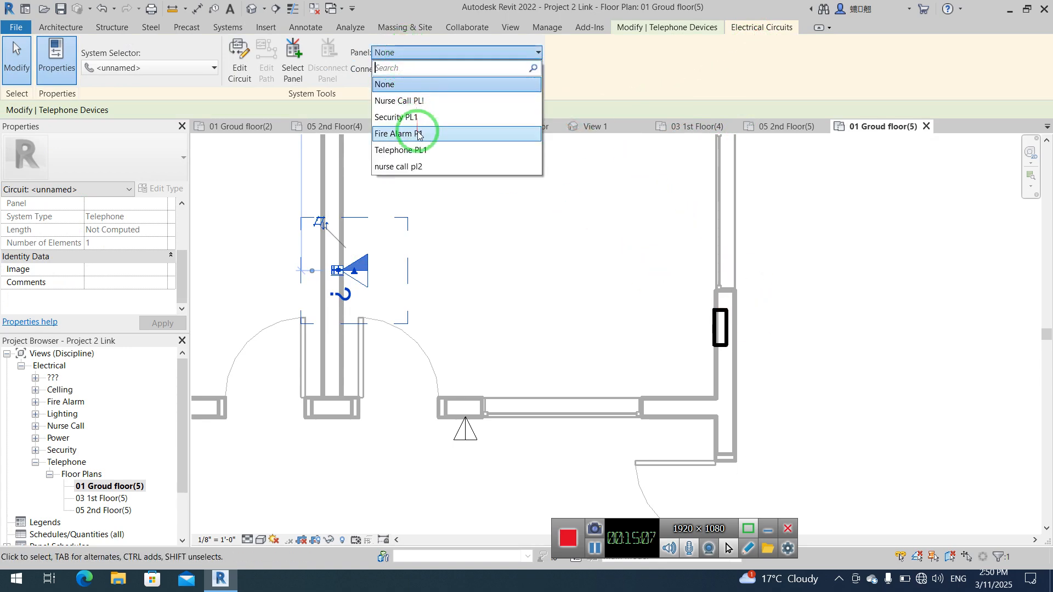
click(421, 150)
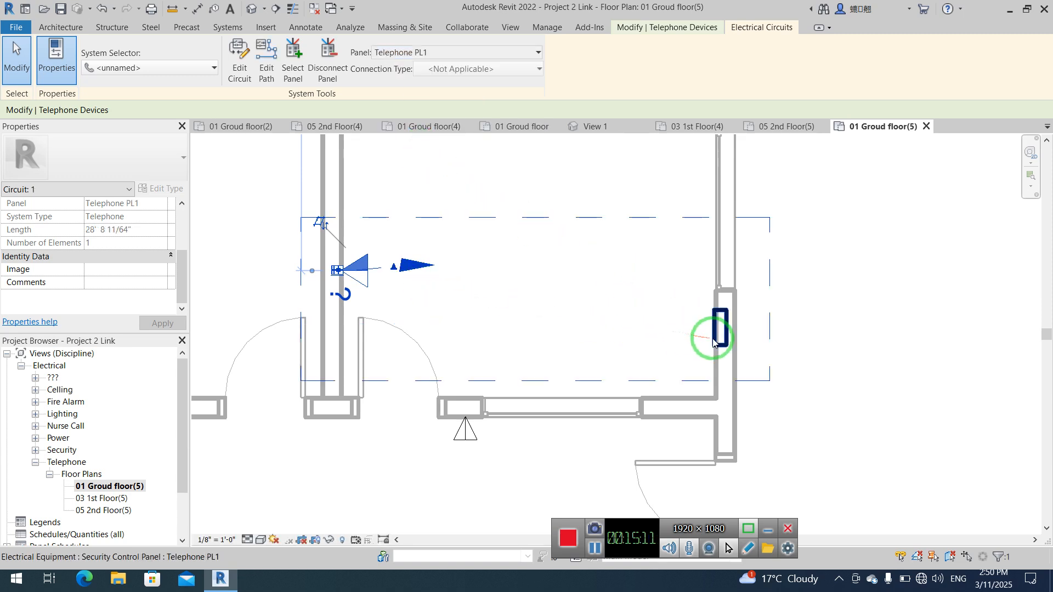
Step: Create a telephone circuit for the Telephone Outlet - Dual on the corridor wall, connected to panel Telephone PL1
click(464, 436)
click(748, 61)
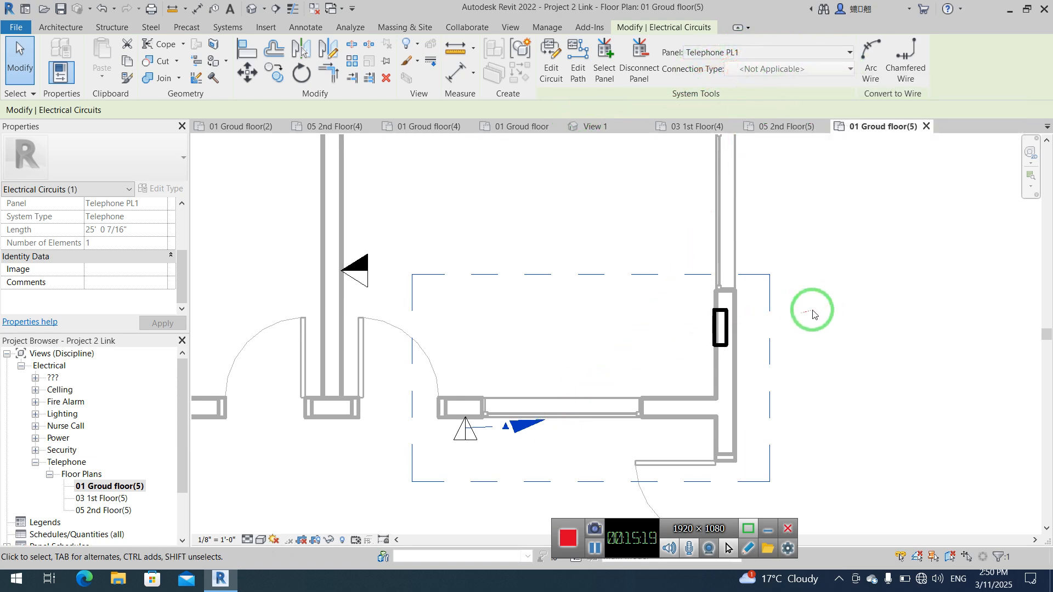
click(851, 281)
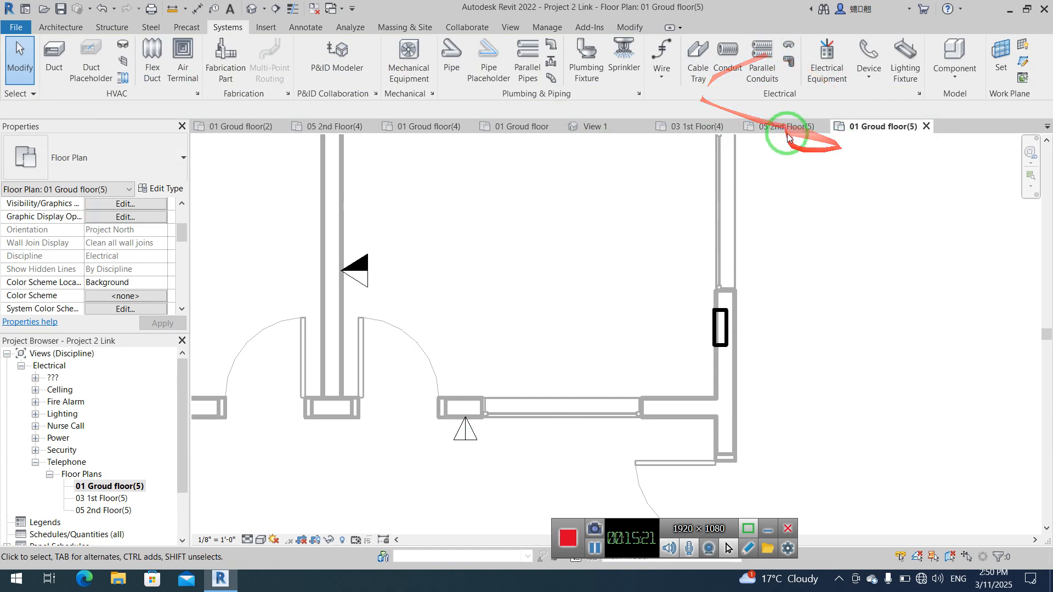
Step: Draw a THWN arc wire from the Telephone Outlet - Data on the partition wall to the Telephone PL1 panel
click(663, 51)
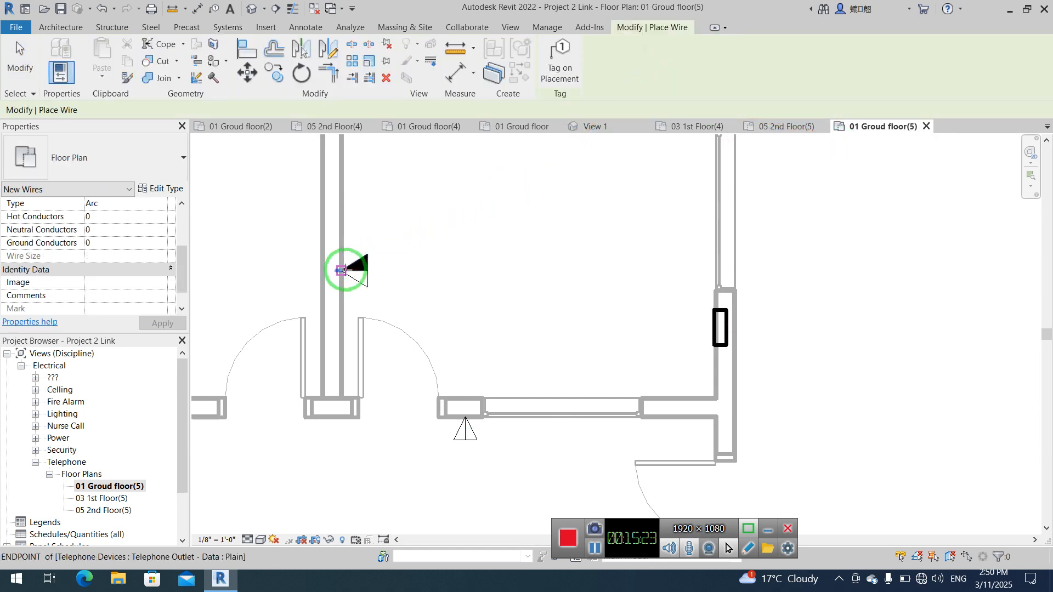
click(341, 271)
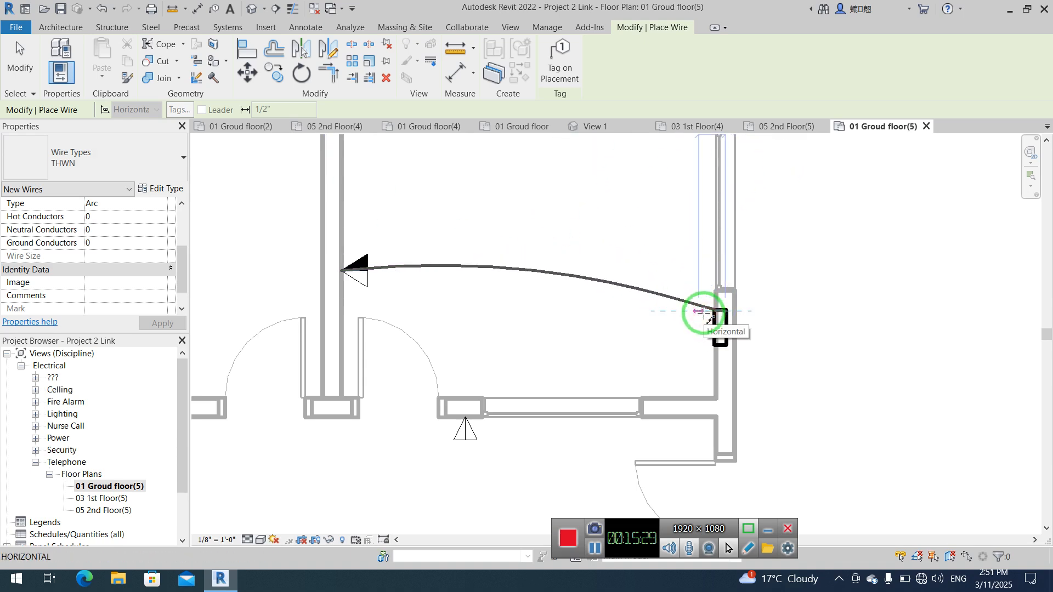
click(706, 314)
key(Escape)
key(Escape)
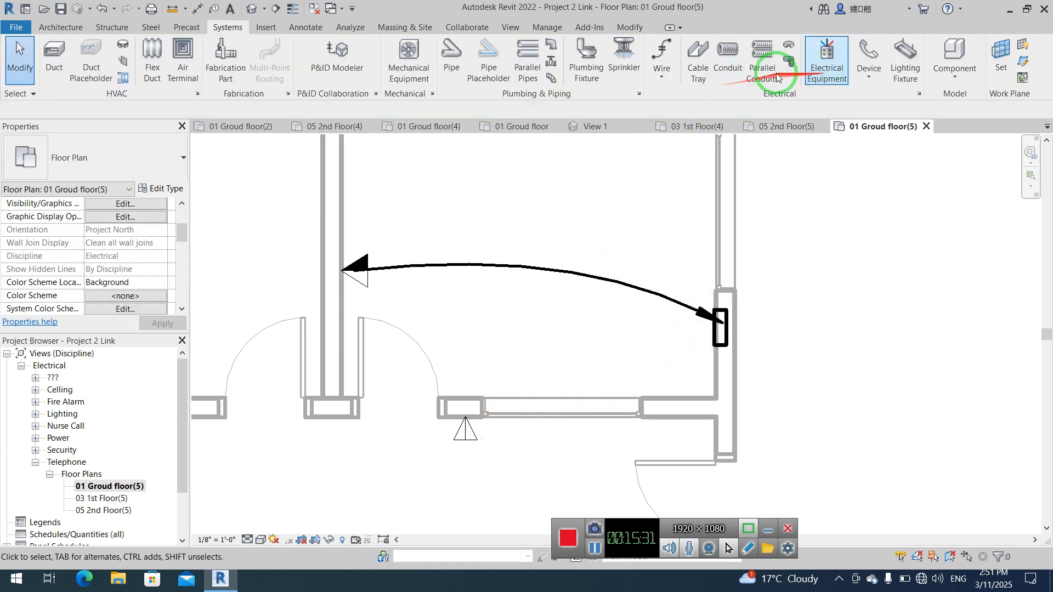
Step: Draw an arc wire from the corridor wall's dual outlet to Telephone PL1 and pull the other wire's arrow end back to the panel's edge
click(662, 54)
click(465, 436)
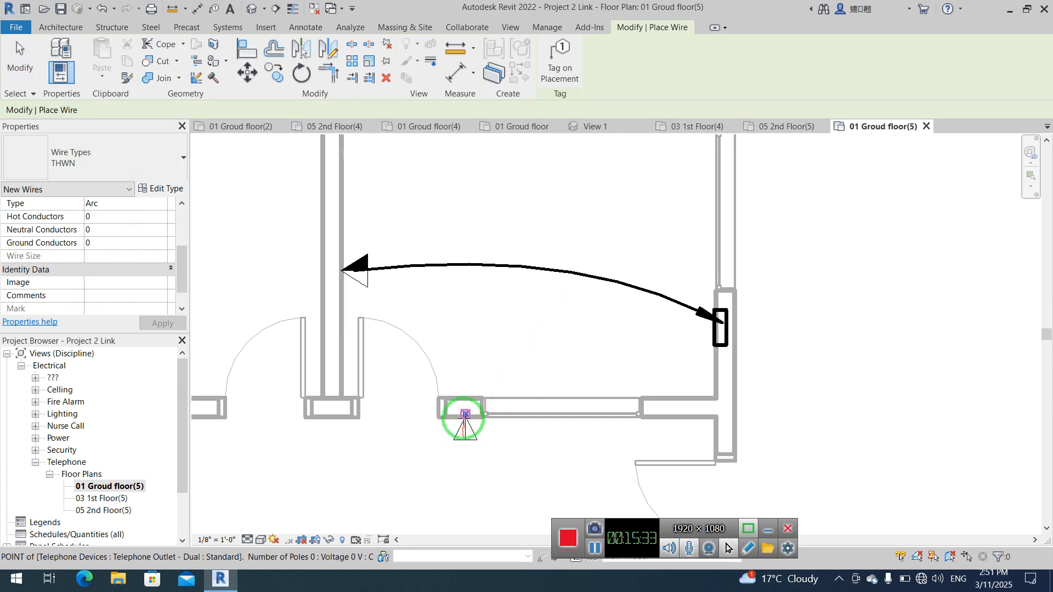
click(583, 347)
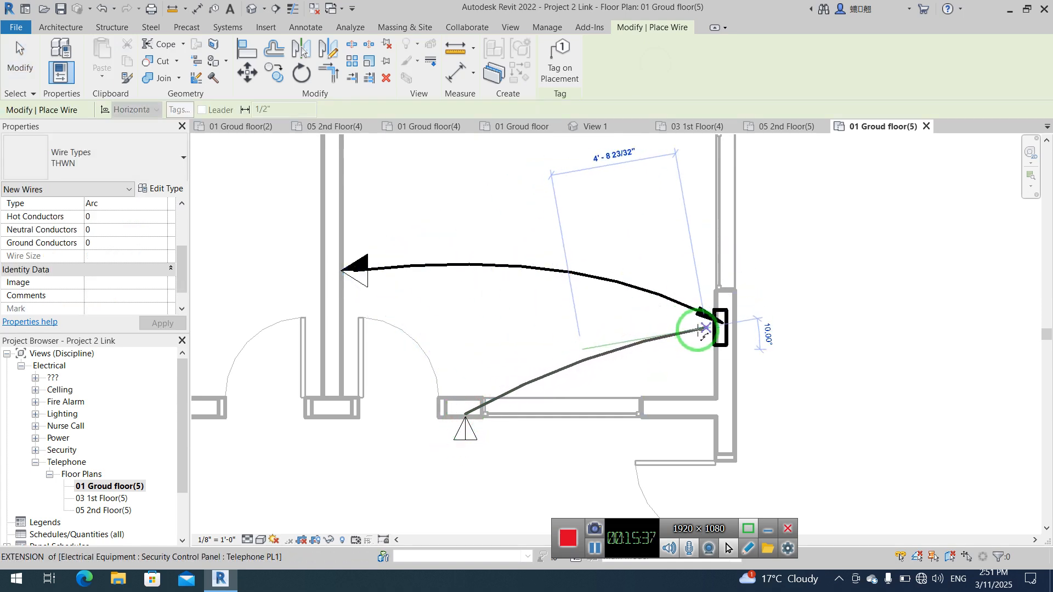
click(700, 330)
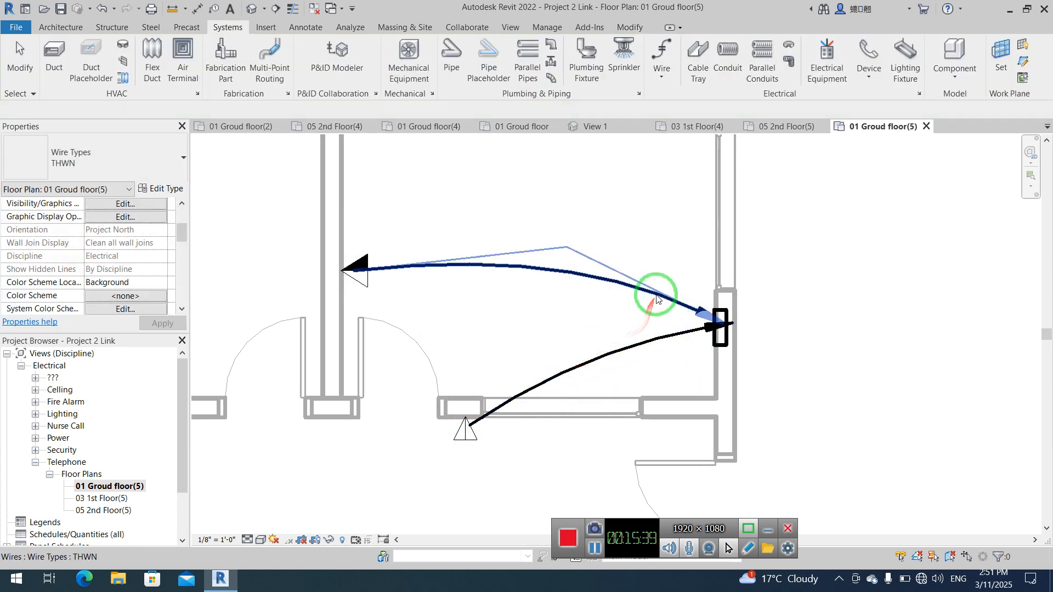
click(657, 298)
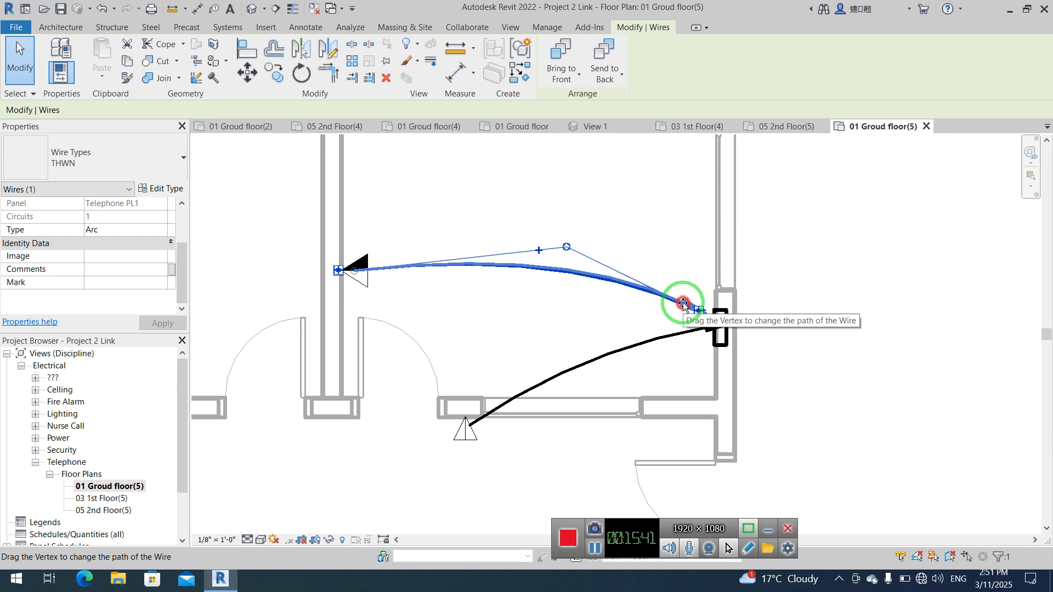
click(839, 267)
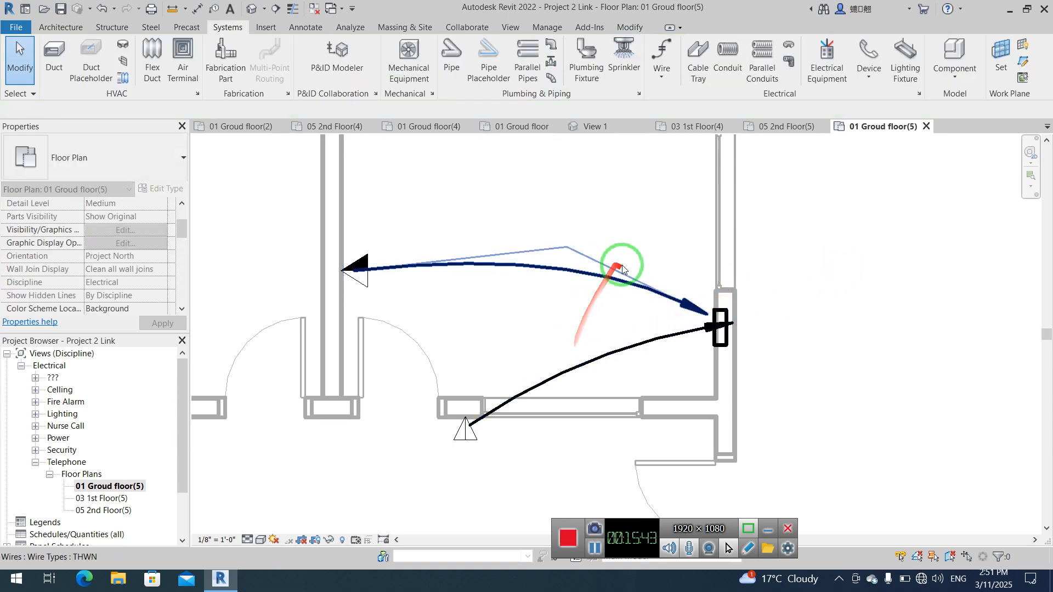
Step: Try to load the Ethernet Switch family from the Communication folder as a data device, overwriting the existing version
scroll(621, 269, down, 5)
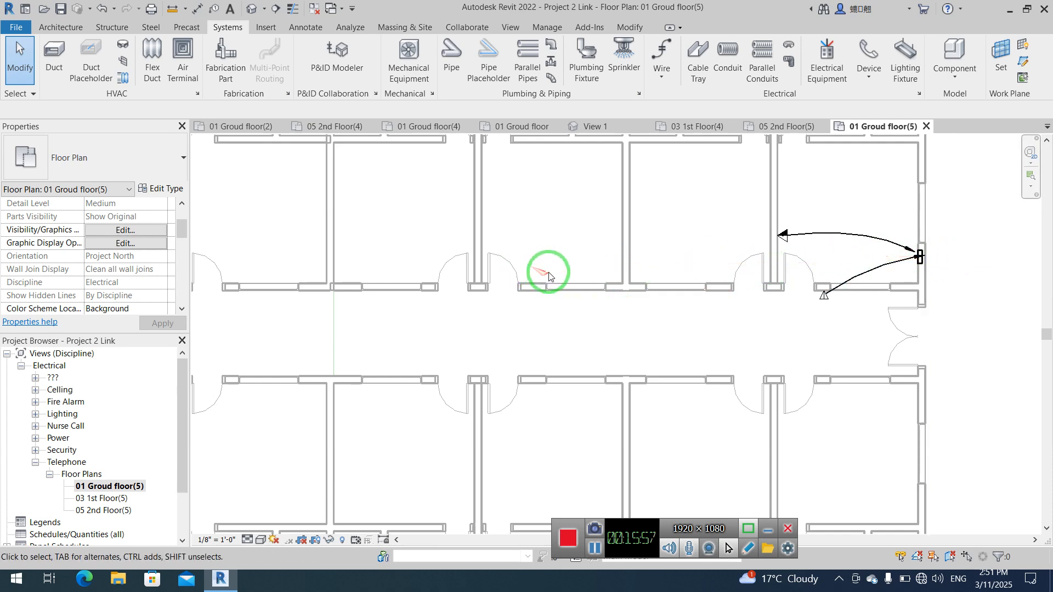
click(855, 80)
click(890, 156)
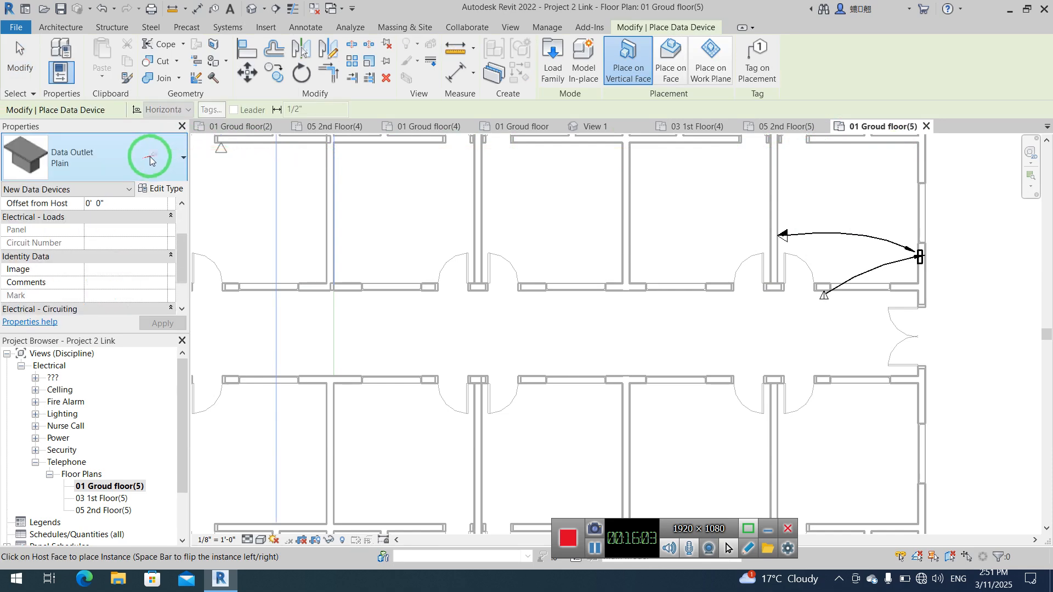
click(127, 160)
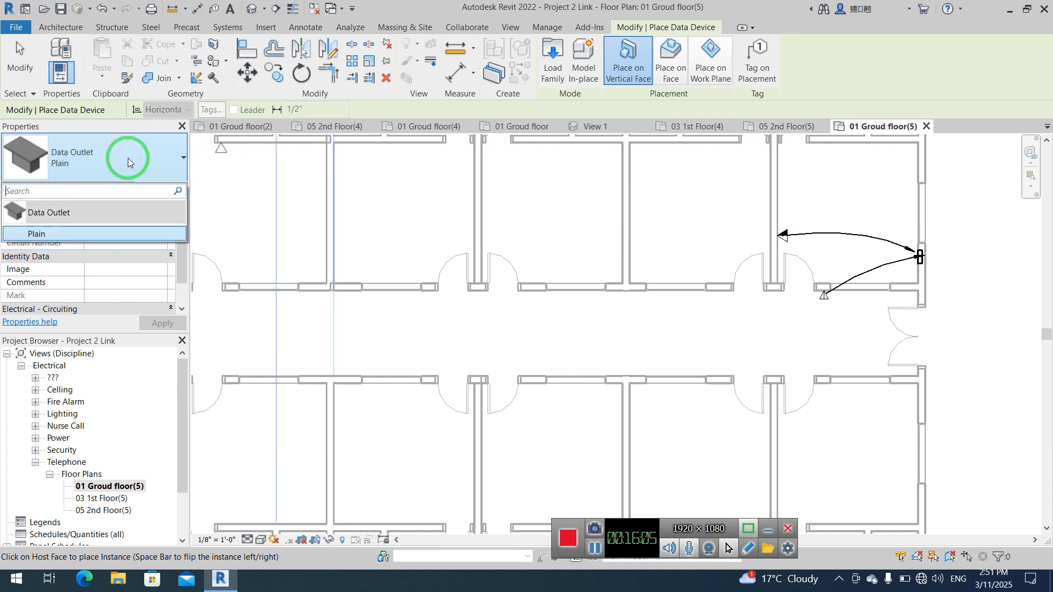
click(554, 61)
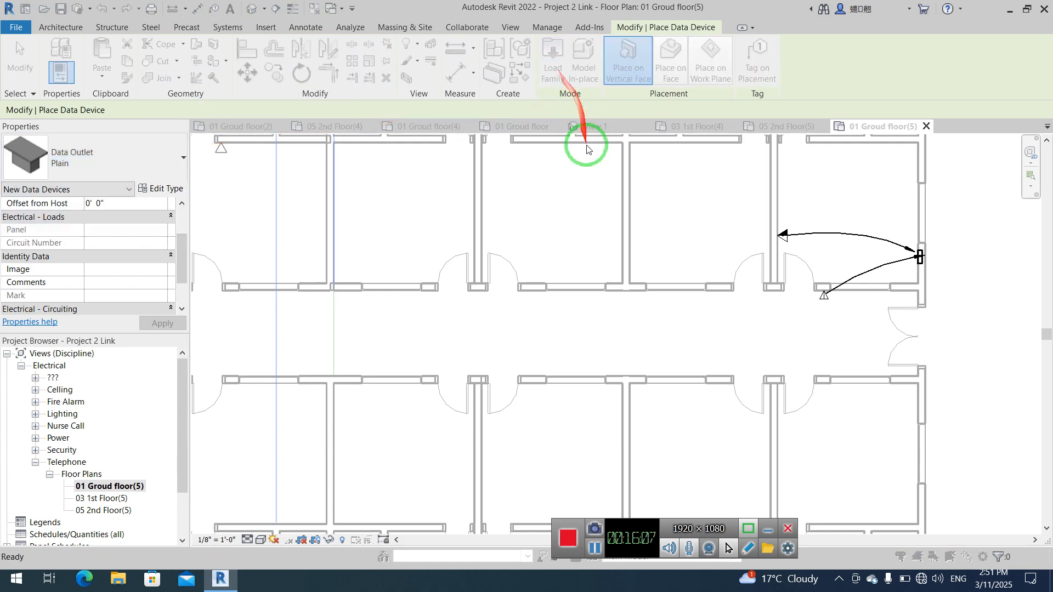
click(460, 263)
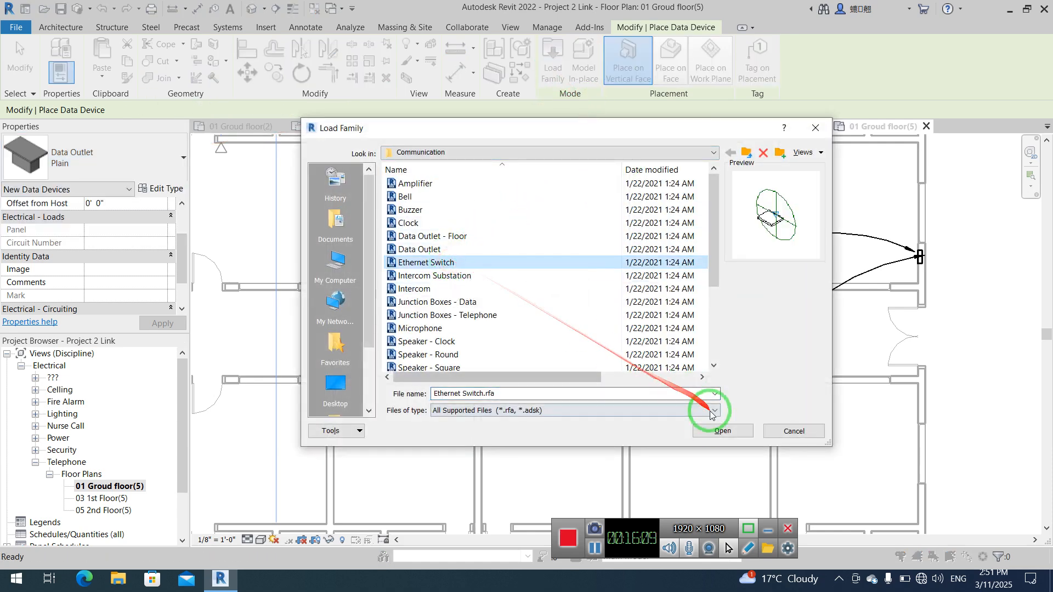
click(714, 431)
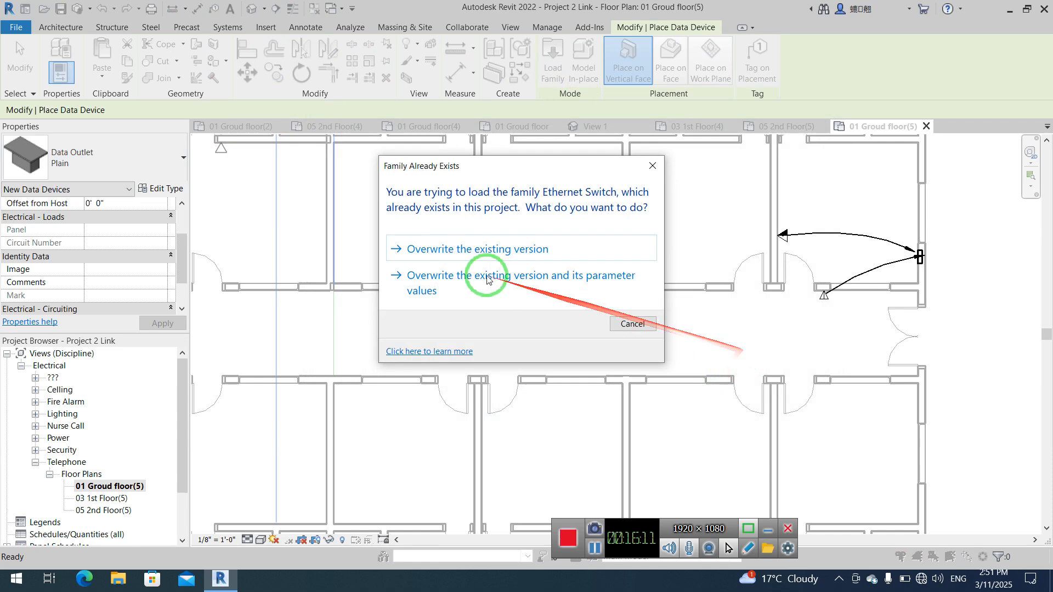
click(463, 250)
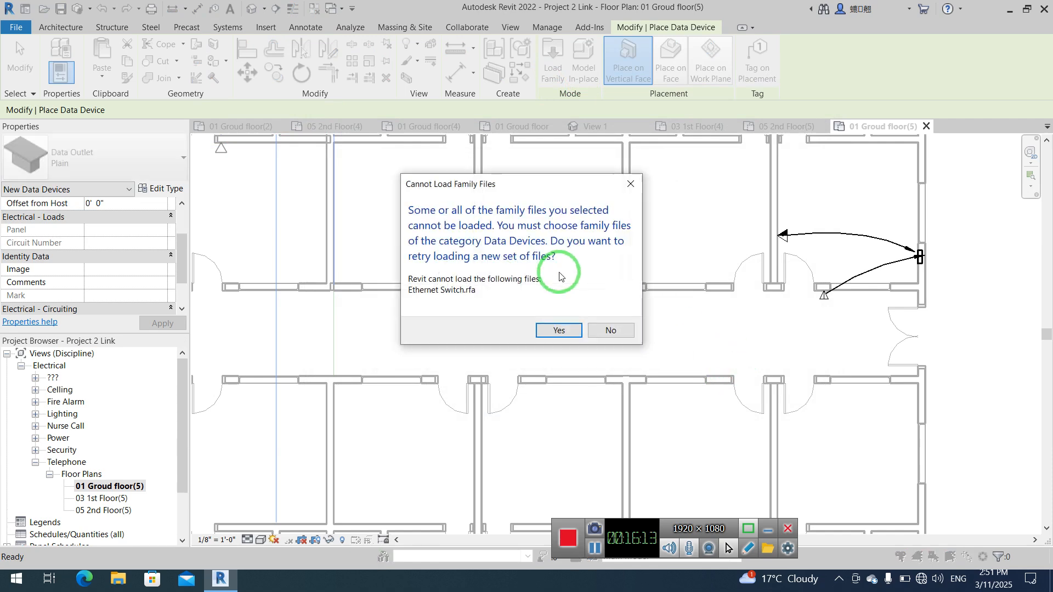
click(609, 331)
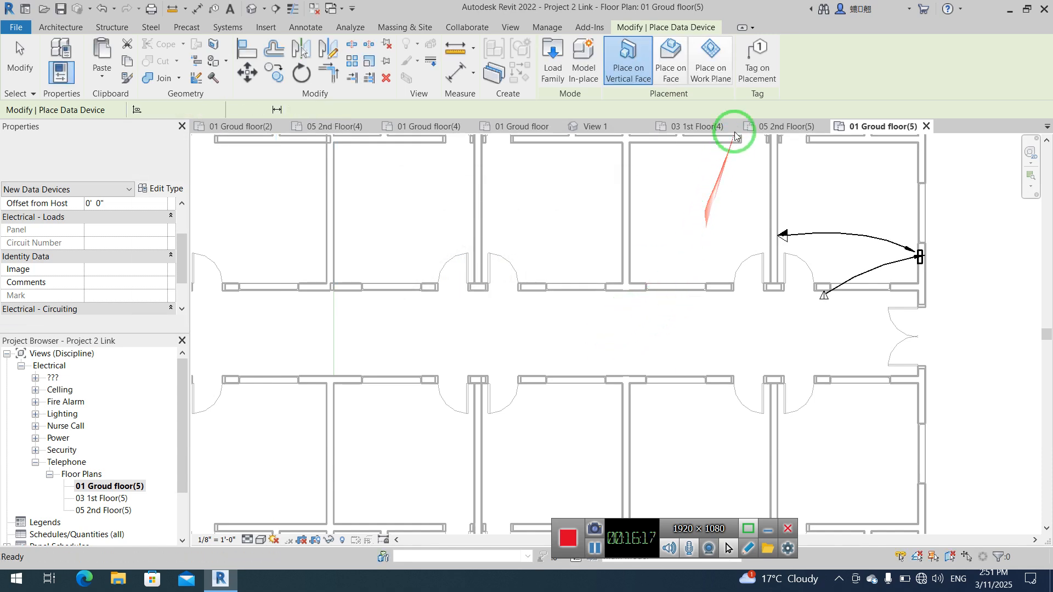
key(Escape)
Step: Try to load the Ethernet Switch family as a communication device, overwriting the existing version
click(869, 55)
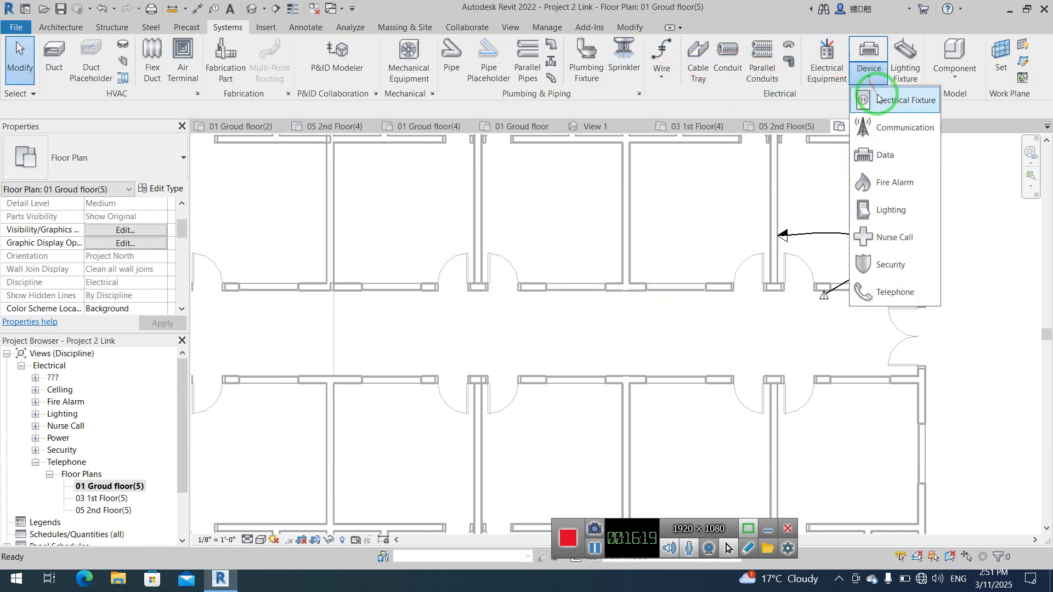
click(902, 128)
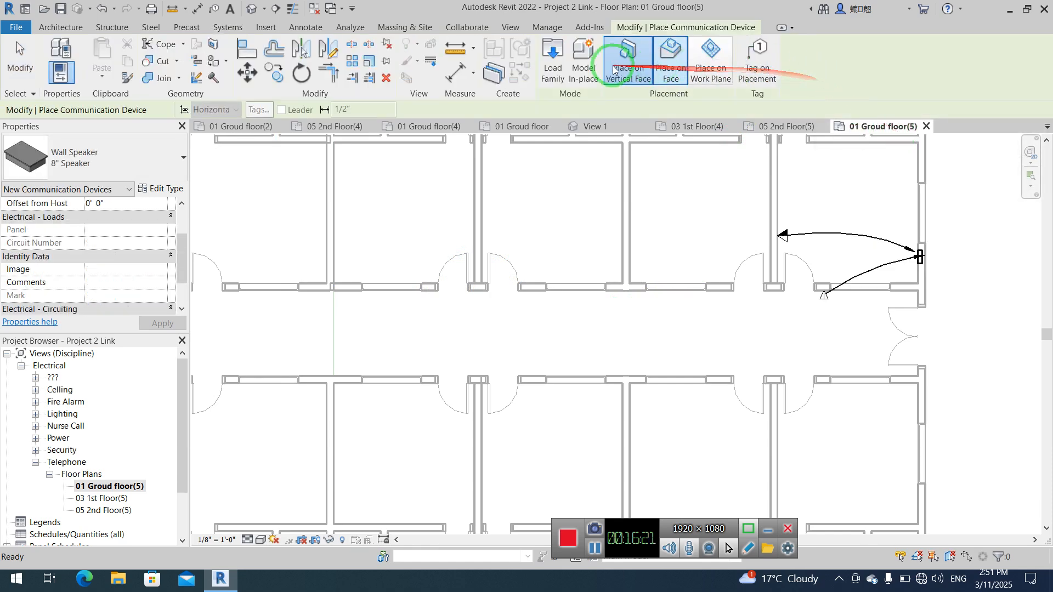
click(553, 64)
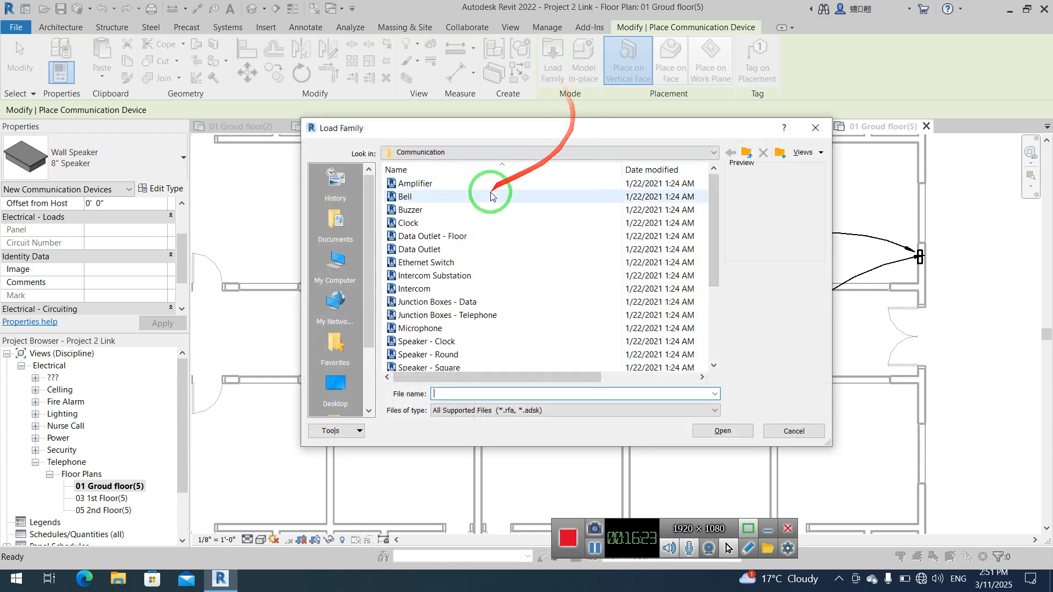
click(464, 262)
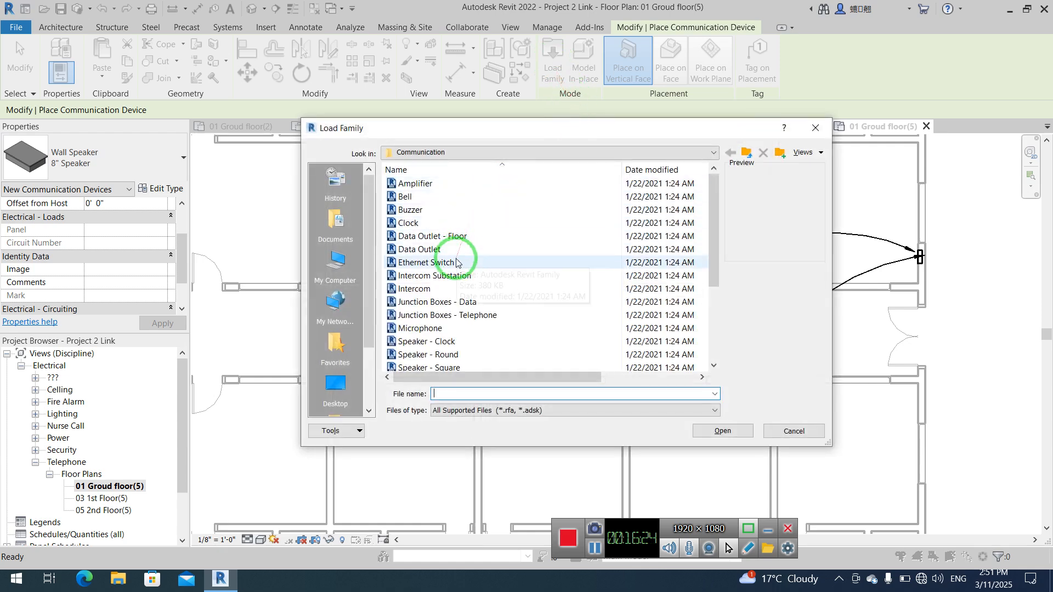
click(729, 431)
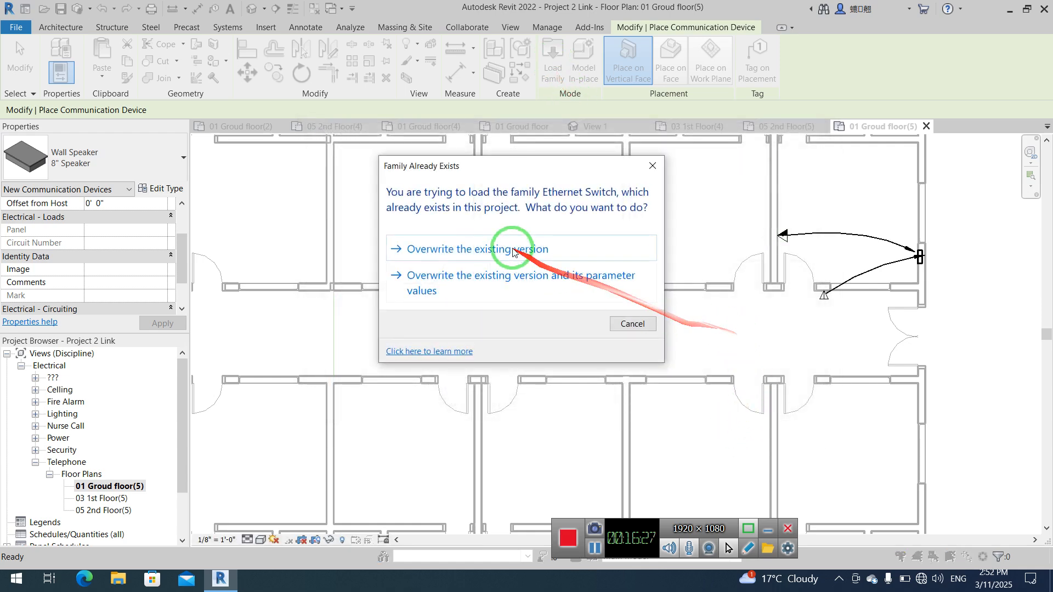
click(518, 252)
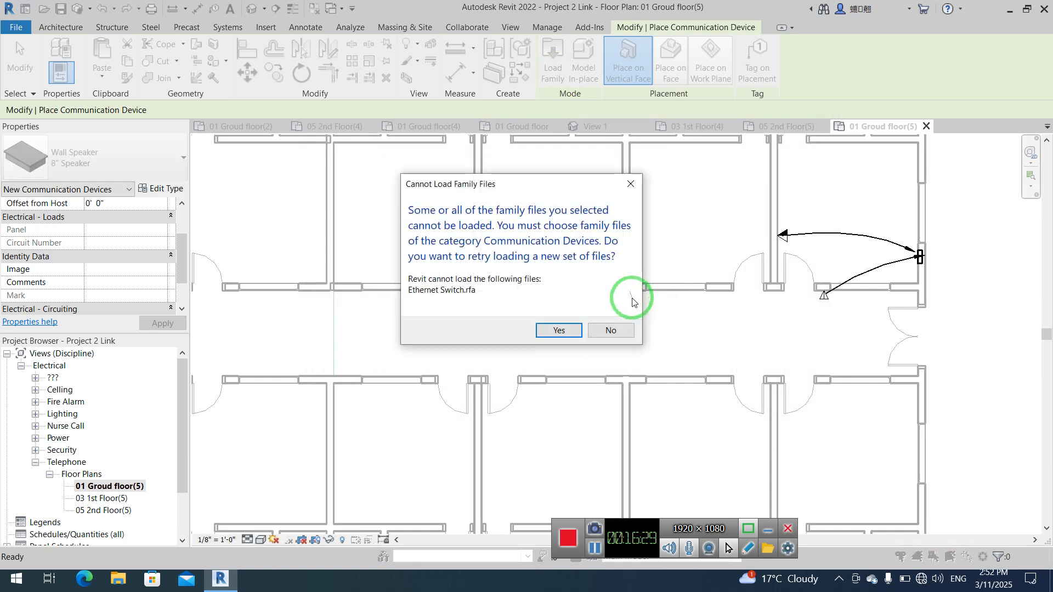
click(605, 331)
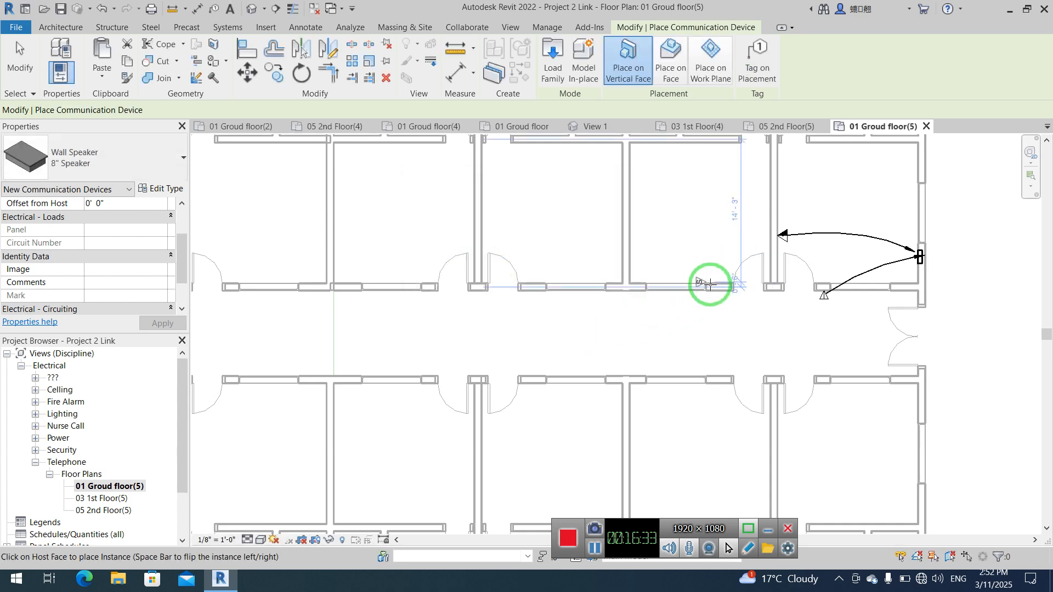
key(Escape)
key(Escape)
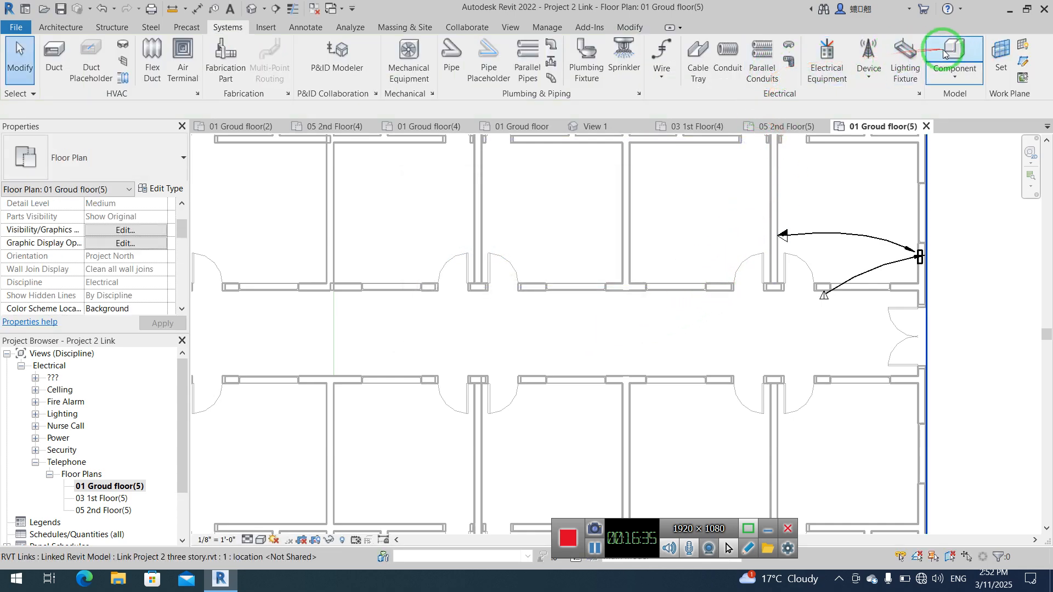
Step: Load the Ethernet Switch family as a general component, overwriting the existing version
click(943, 52)
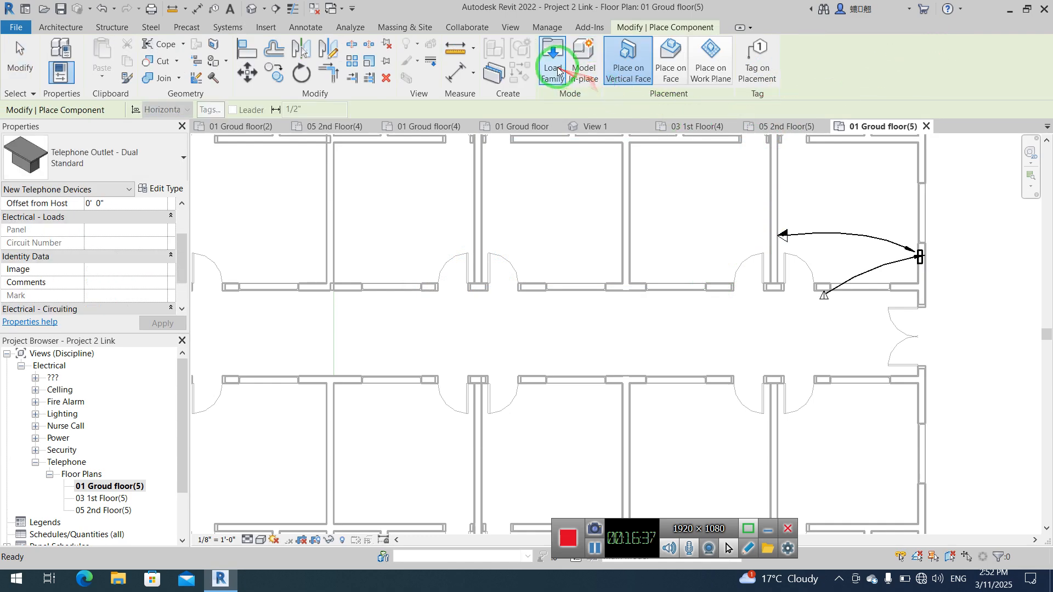
click(558, 70)
click(417, 236)
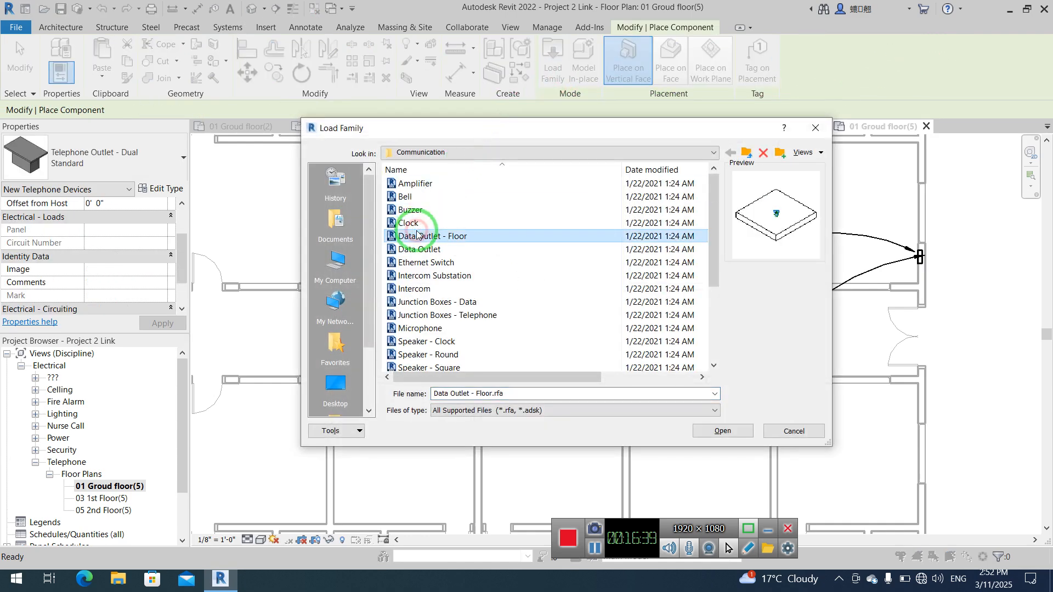
click(423, 262)
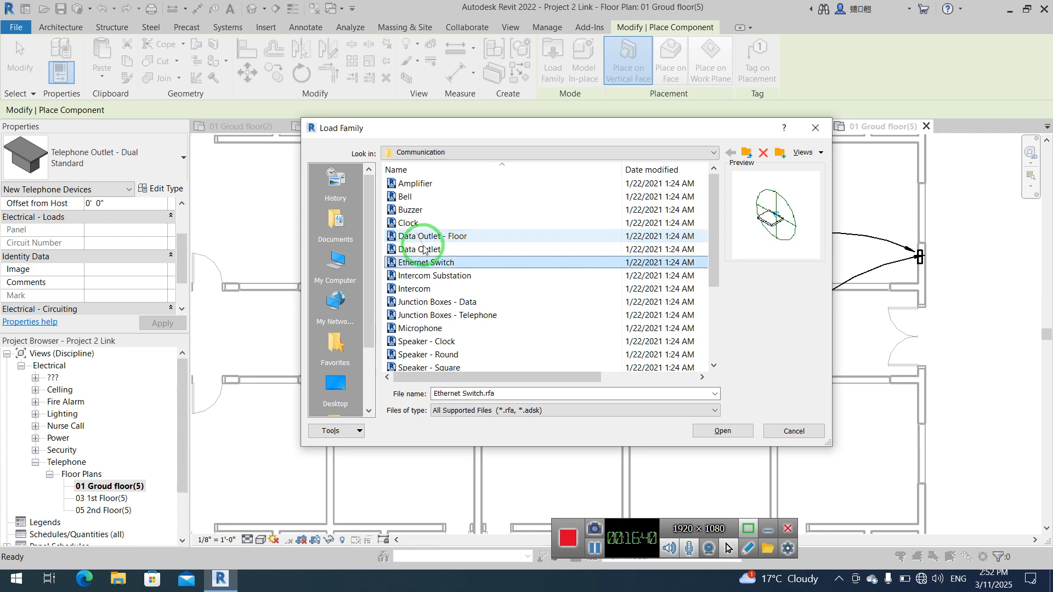
click(709, 431)
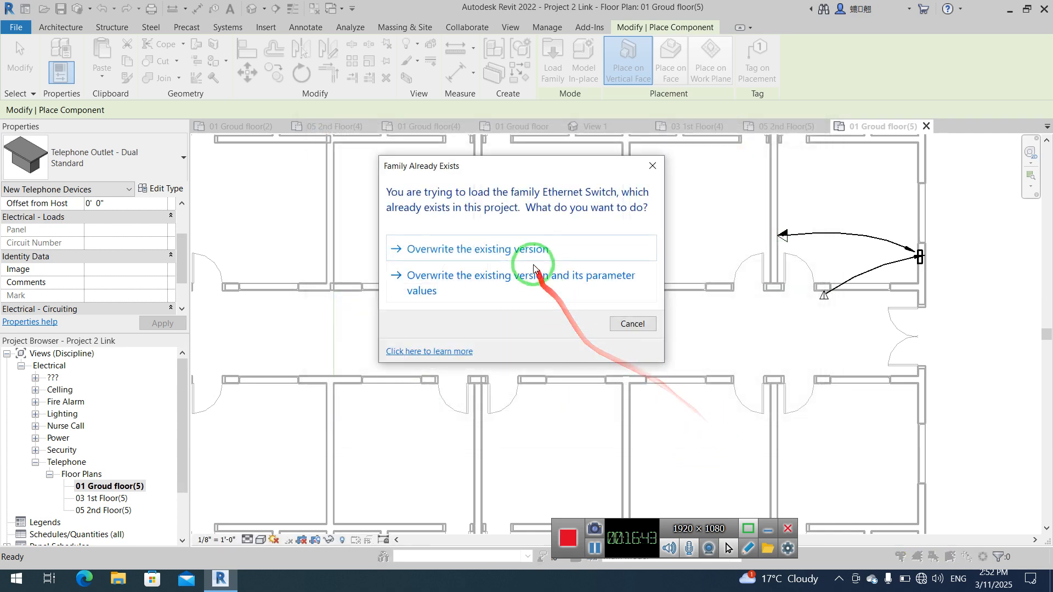
click(532, 251)
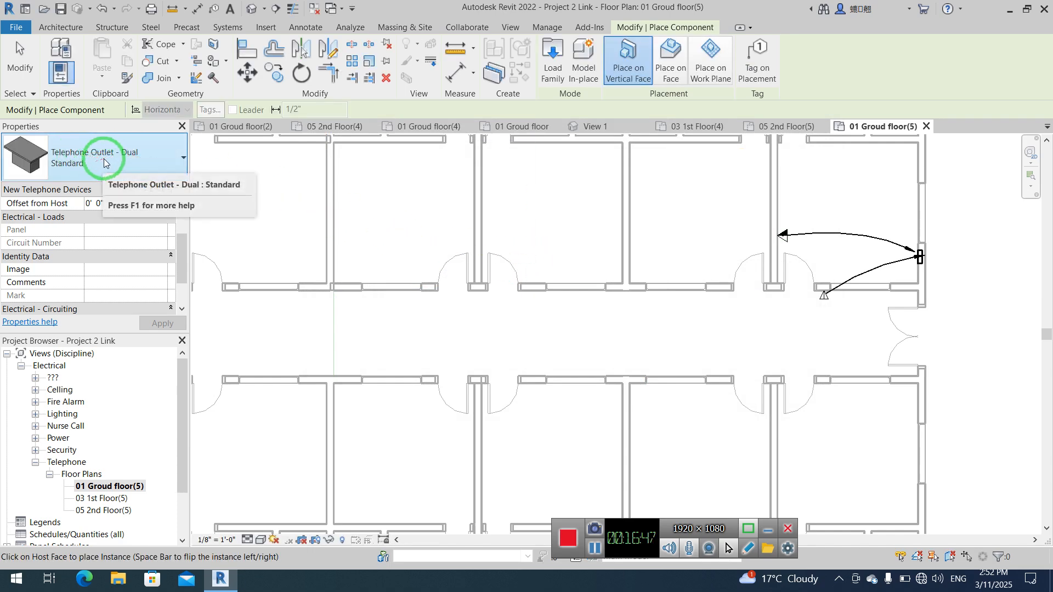
Step: Search the component types for "eth" to find the Ethernet Switch, and leave component placement
click(135, 166)
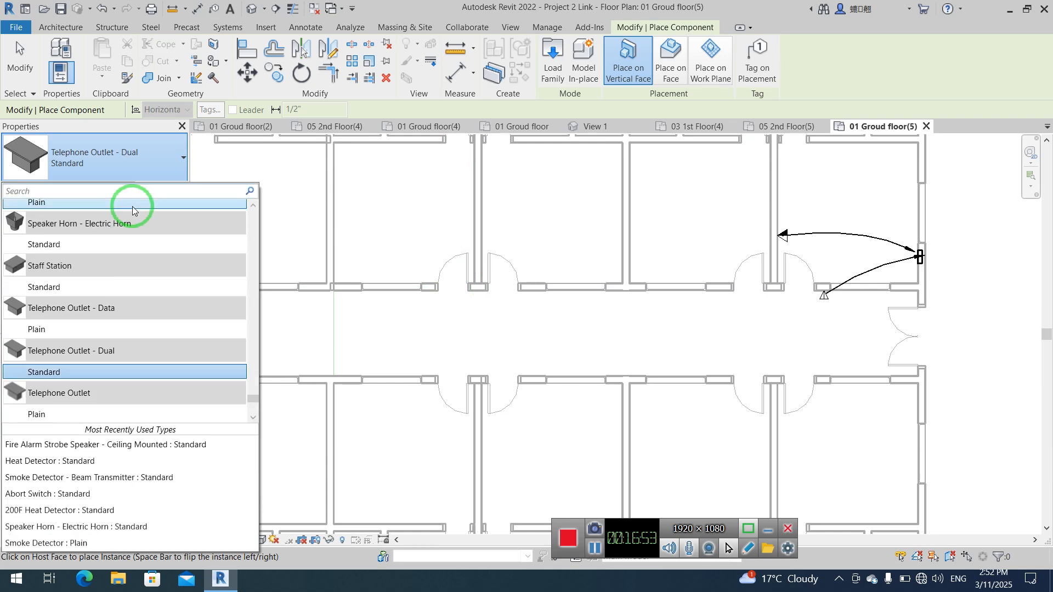
text(e)
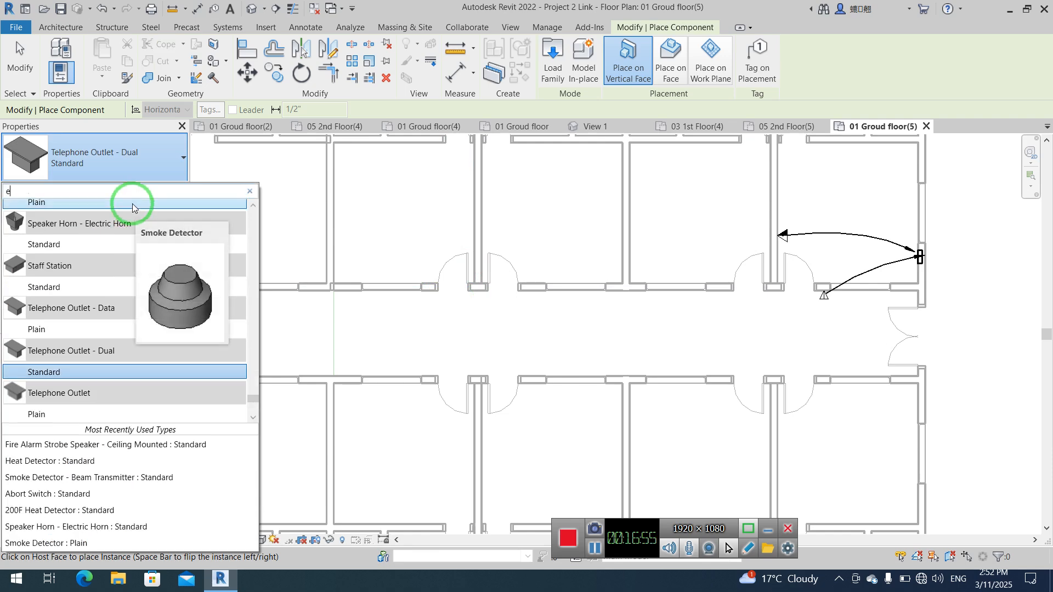
text(t)
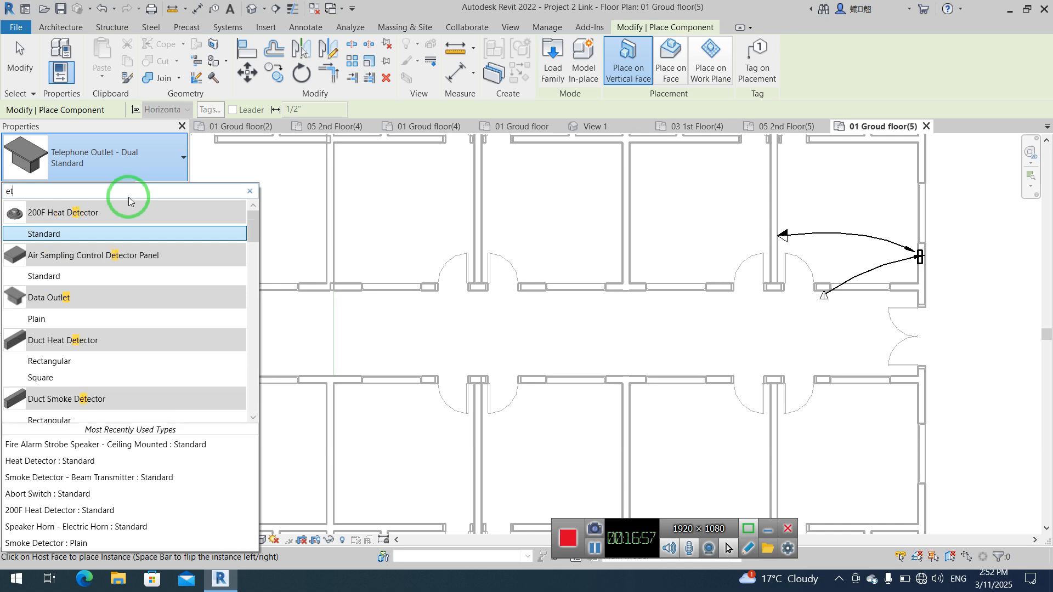
text(h)
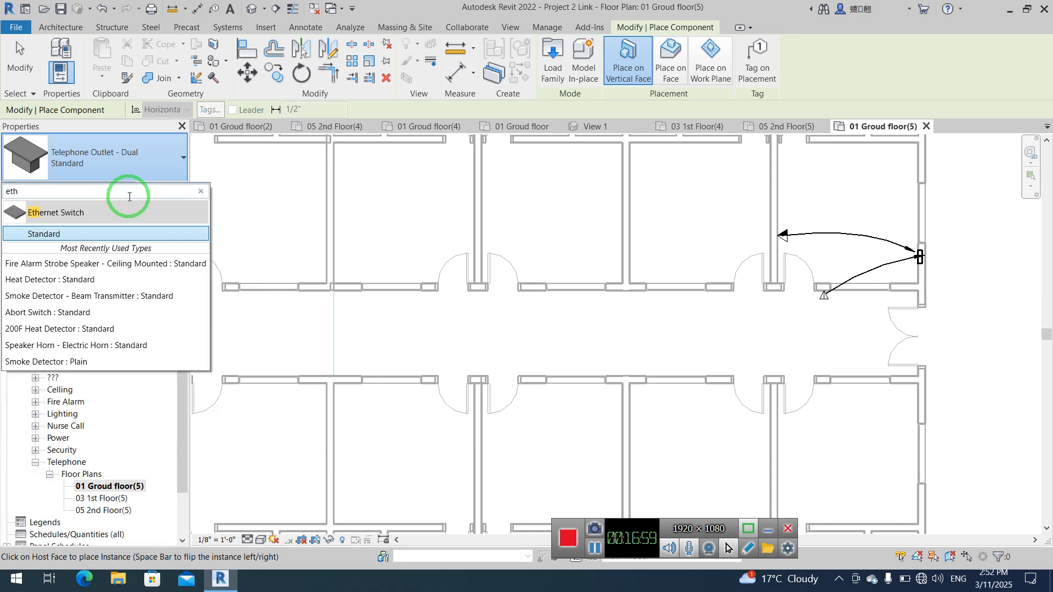
mouse_move(82, 236)
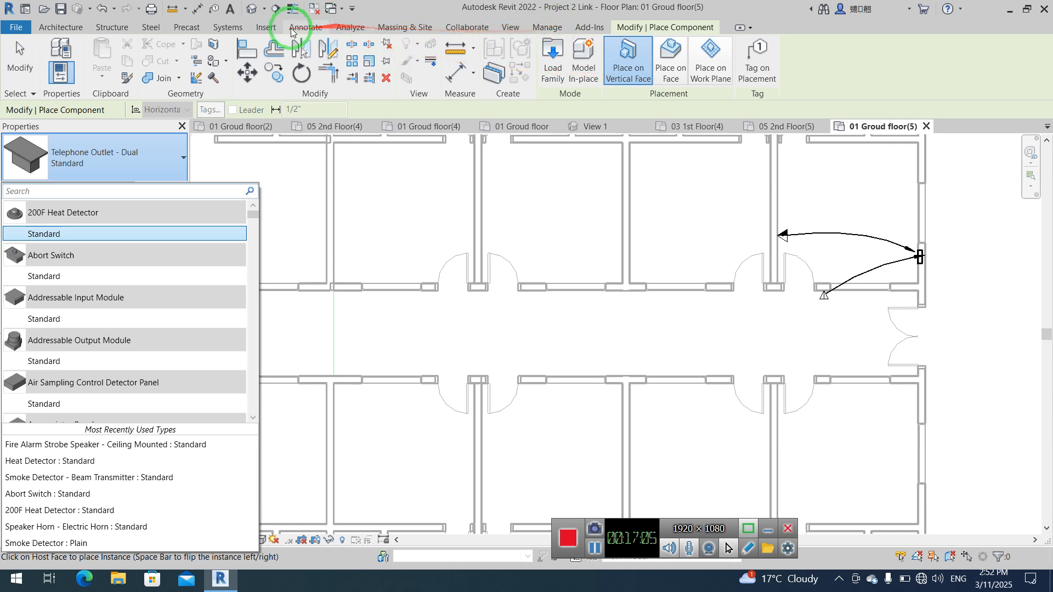
key(Escape)
key(Escape)
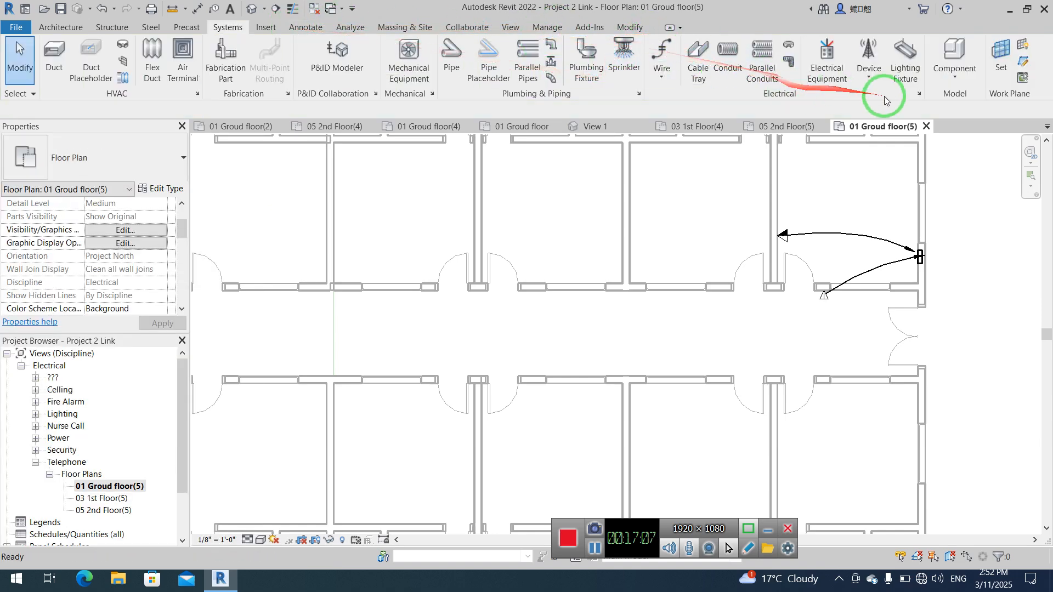
Step: Check the available data device types and communication device types for the Ethernet Switch without placing a device
click(869, 78)
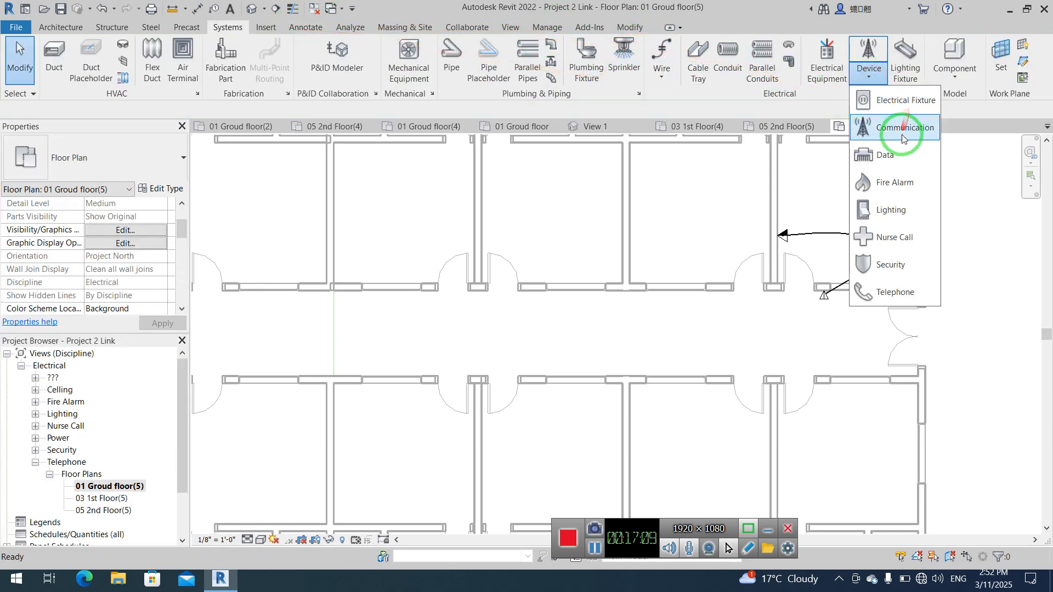
click(899, 154)
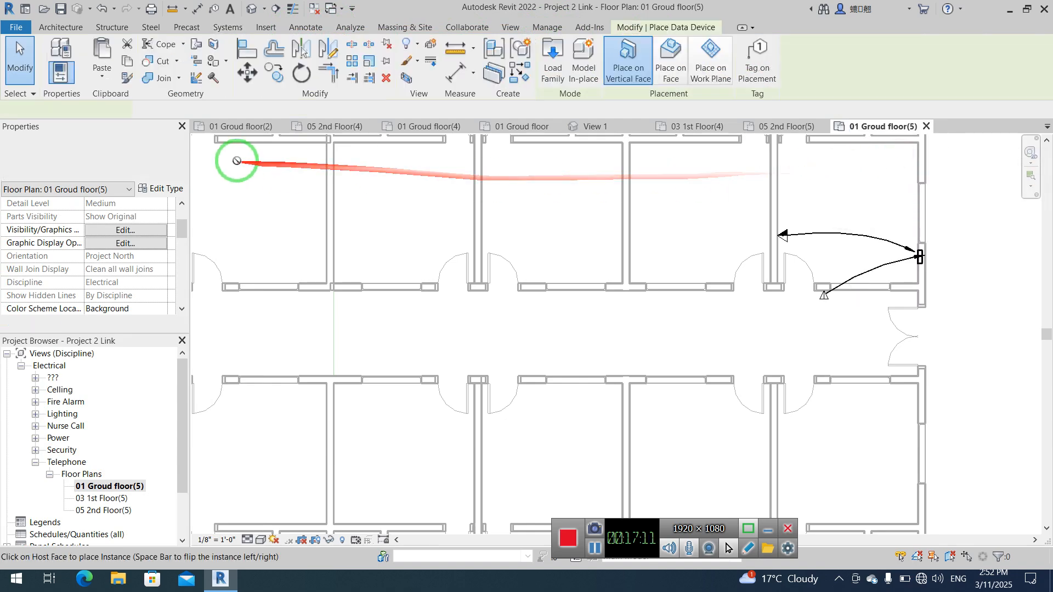
click(162, 160)
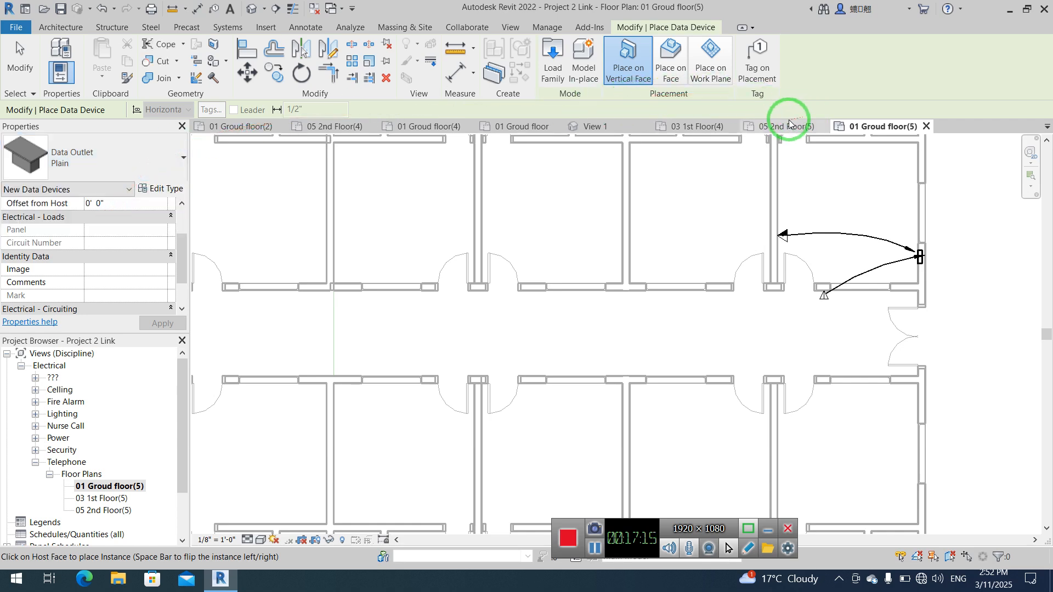
key(Escape)
click(870, 77)
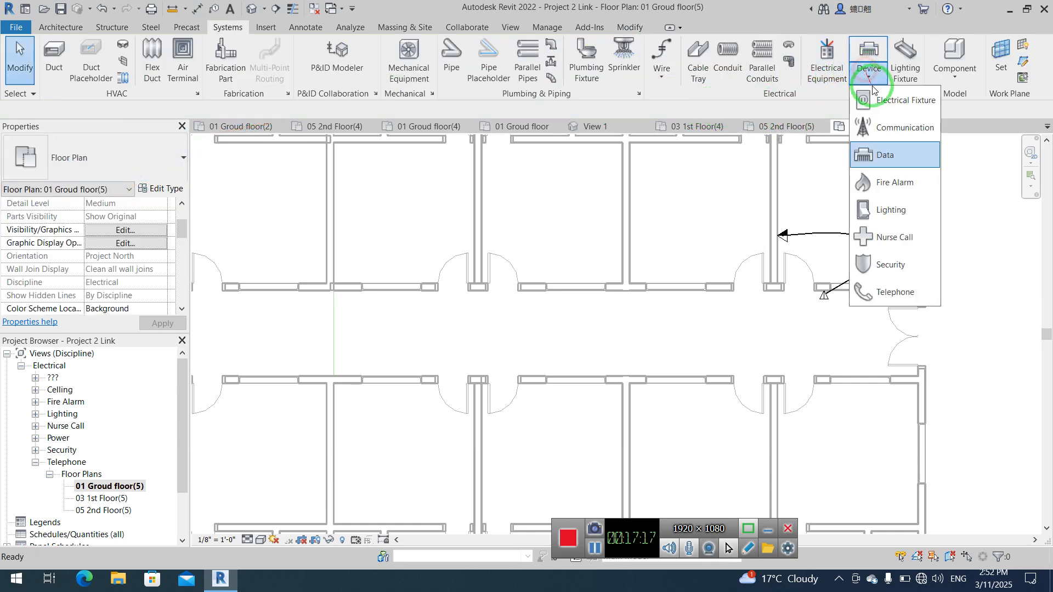
click(888, 127)
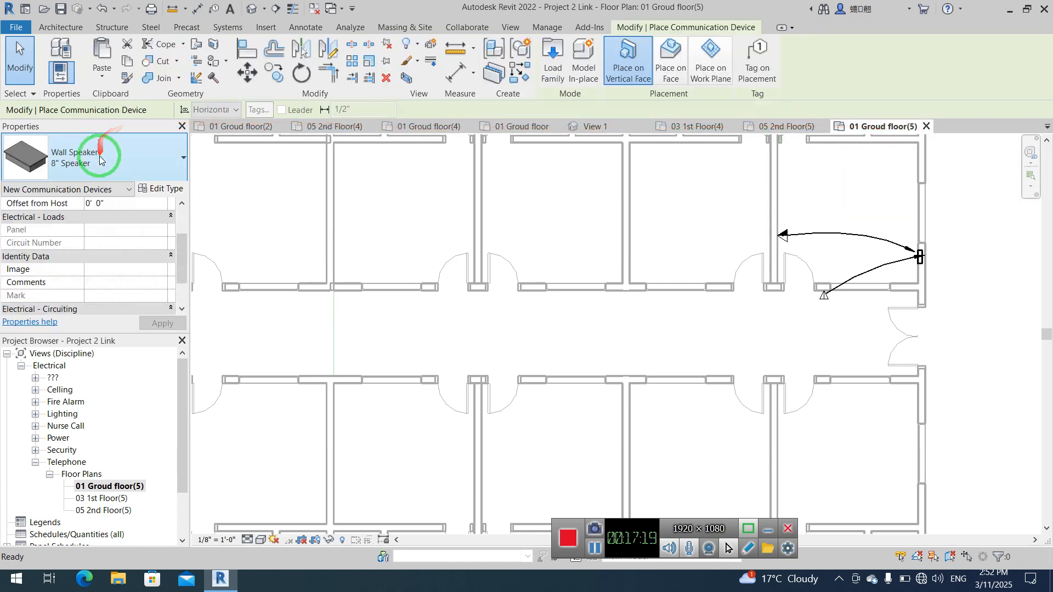
click(100, 159)
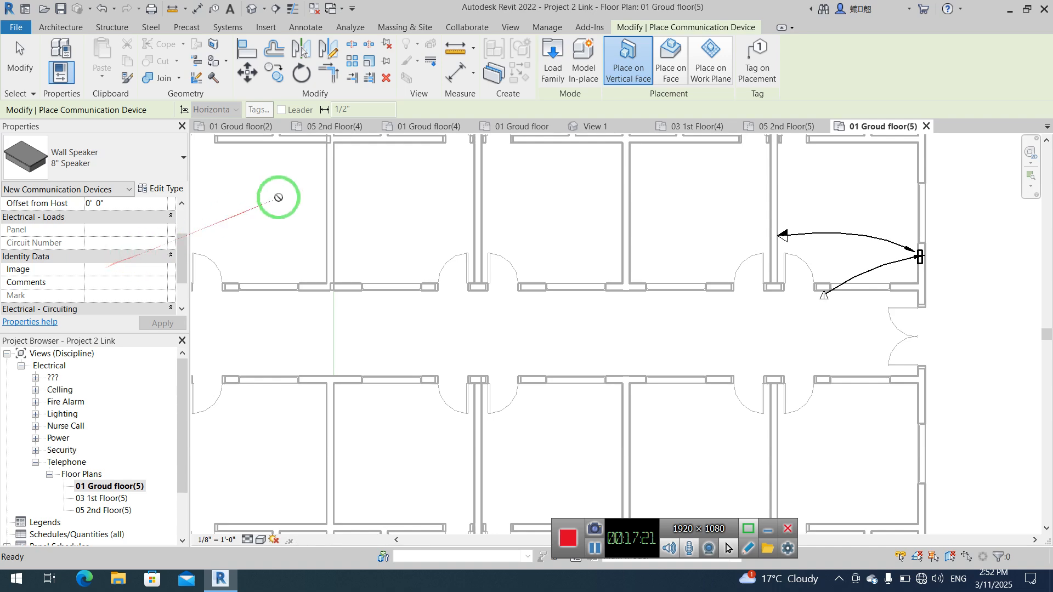
key(Escape)
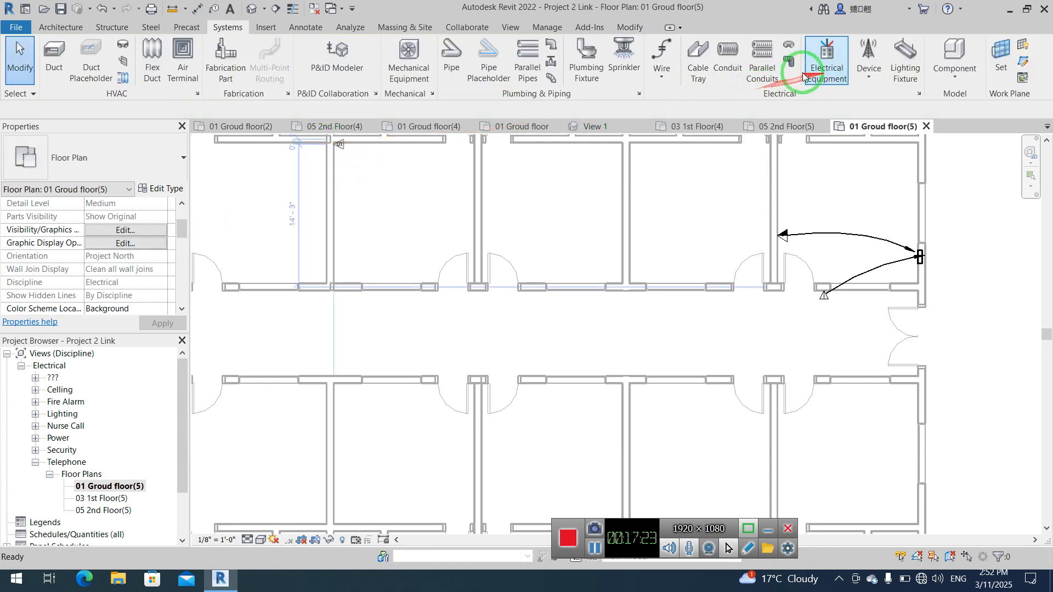
Step: Place a standard Ethernet Switch component on the double wall above the corridor, near the adjoining room doors, and end placement
click(943, 55)
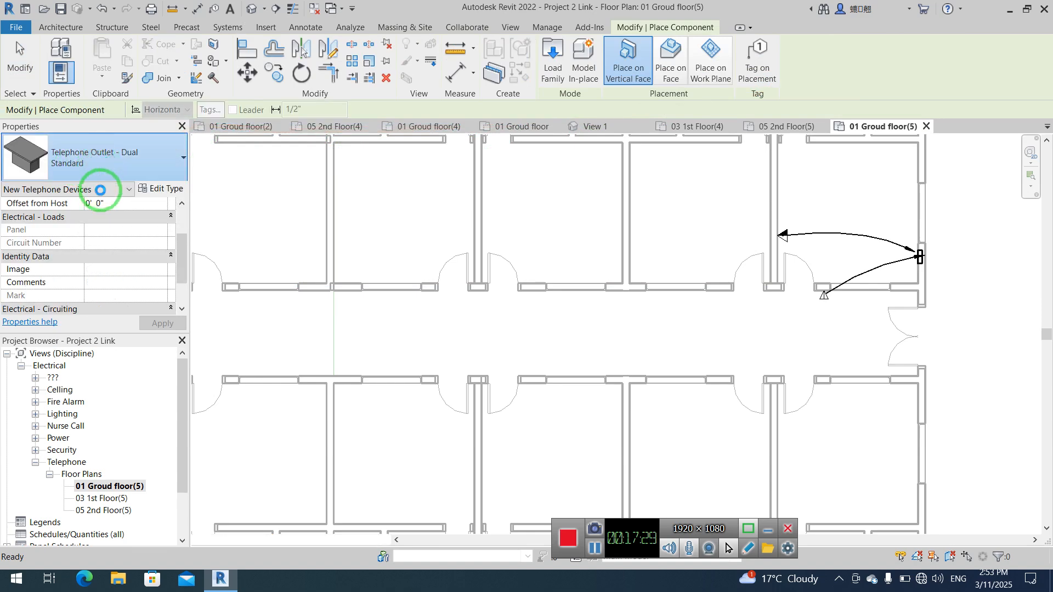
click(100, 170)
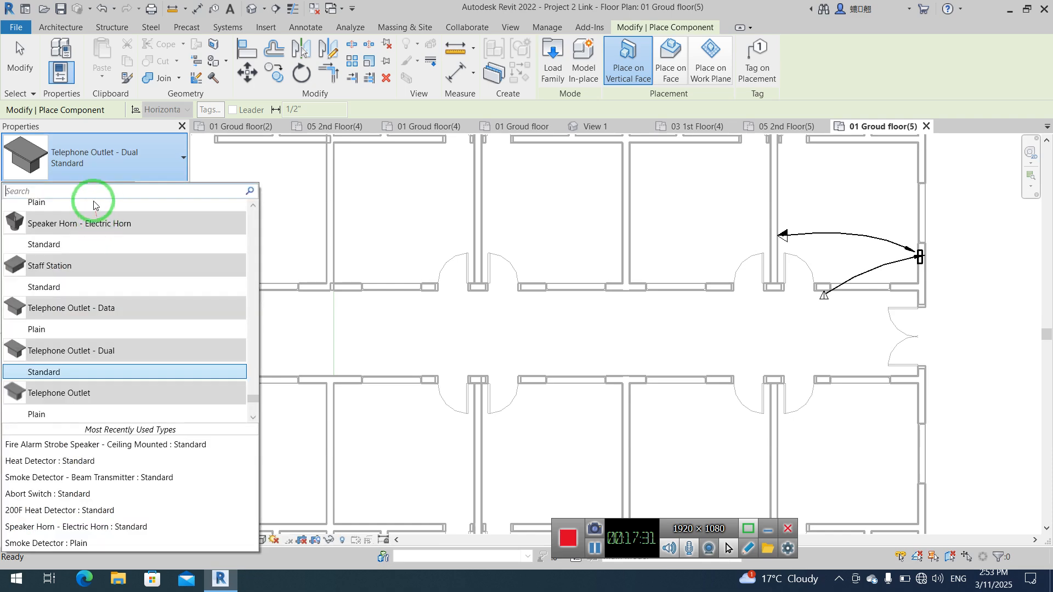
text(e)
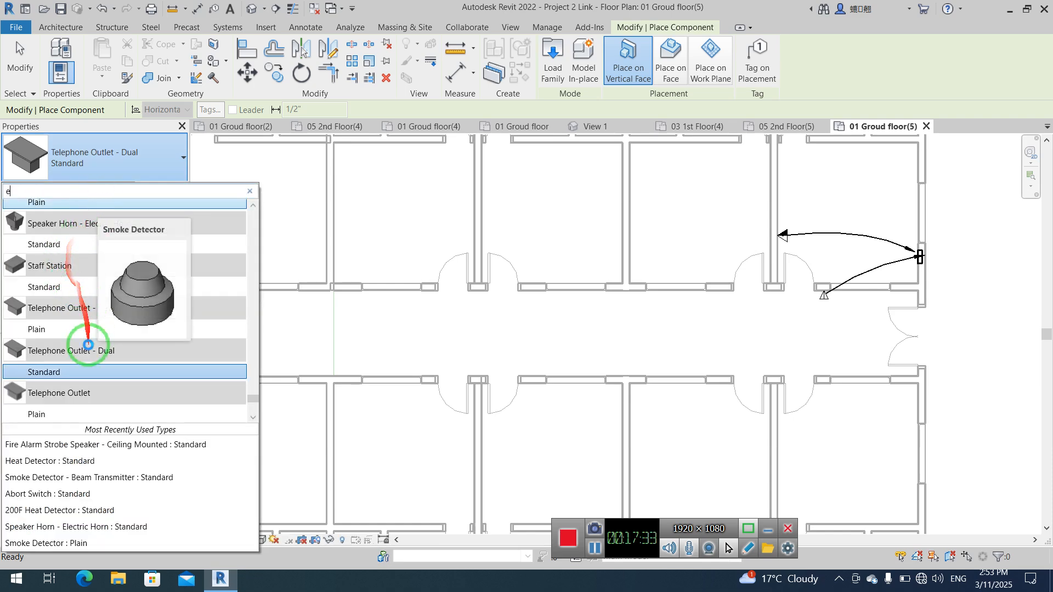
text(th)
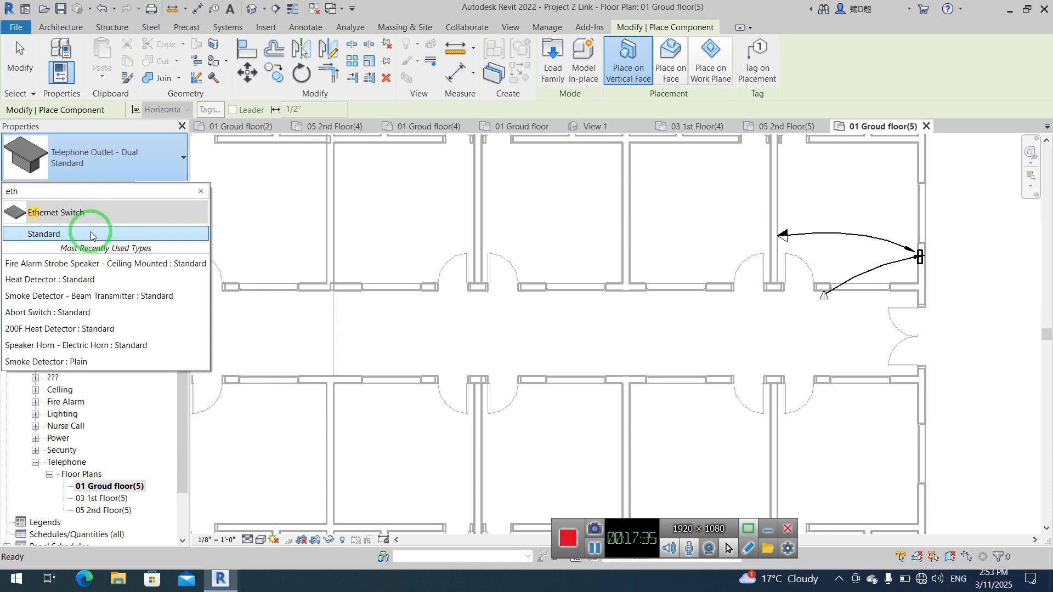
click(91, 234)
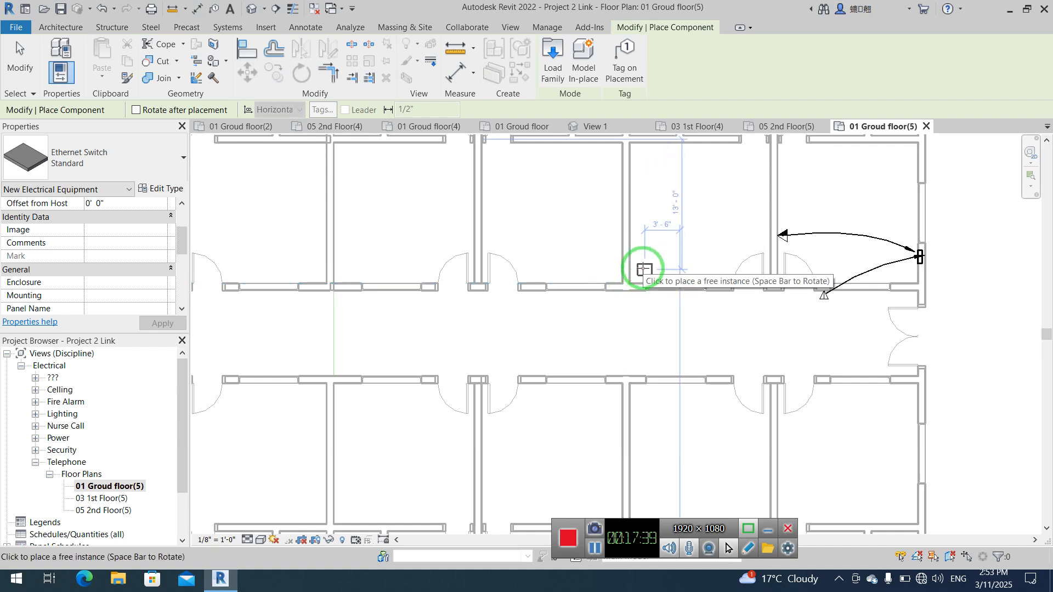
scroll(643, 267, up, 3)
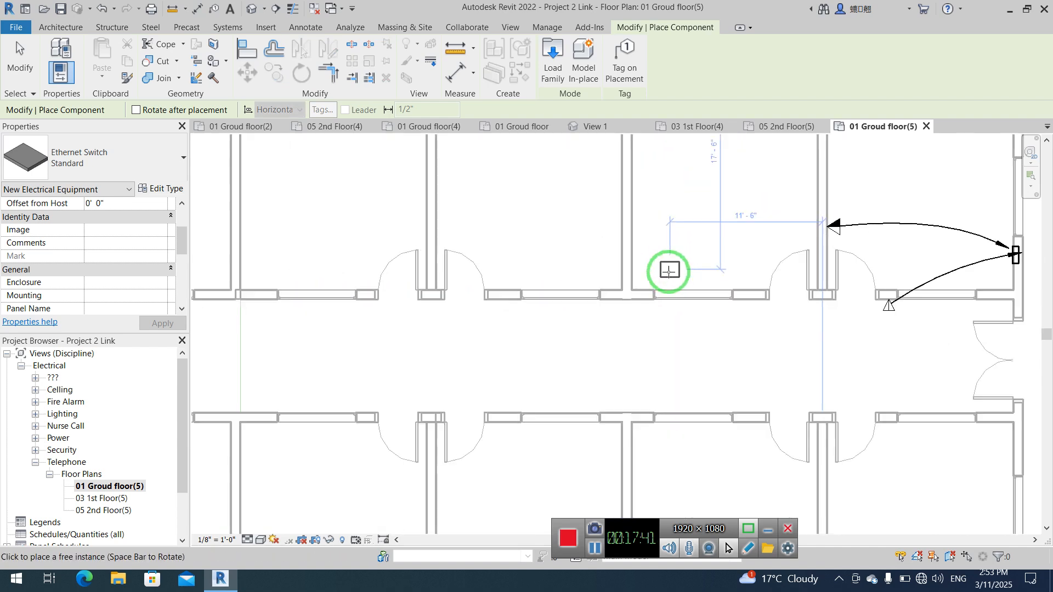
scroll(519, 287, up, 4)
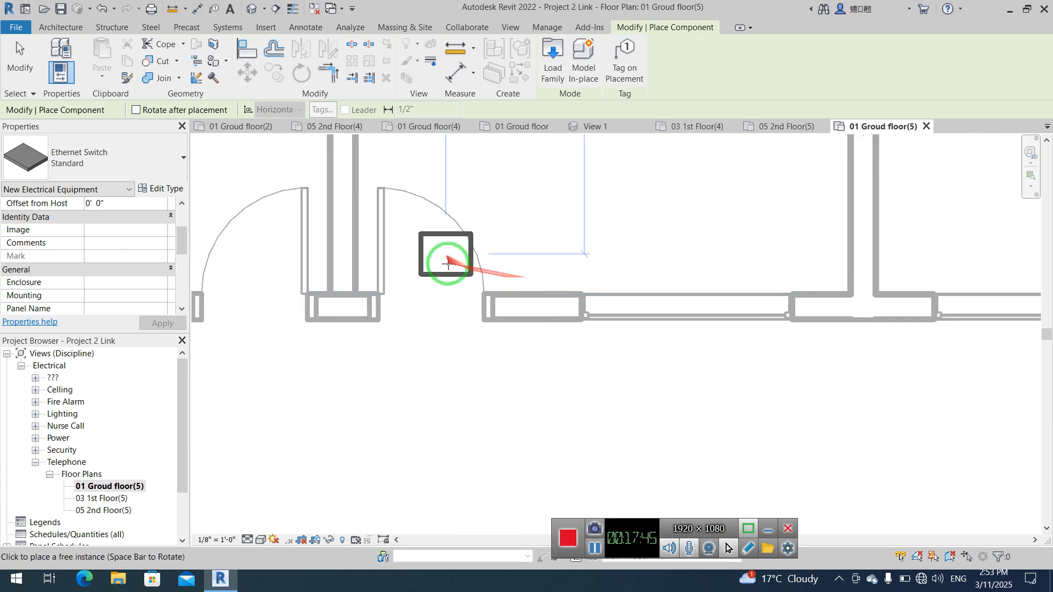
middle_drag(446, 257, 515, 432)
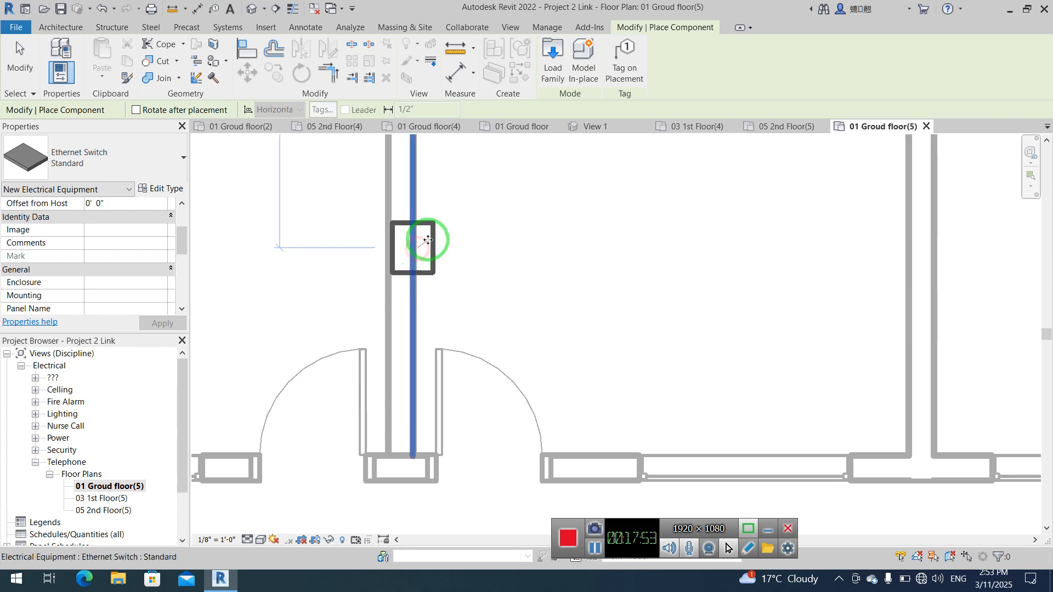
click(427, 240)
key(Escape)
key(Escape)
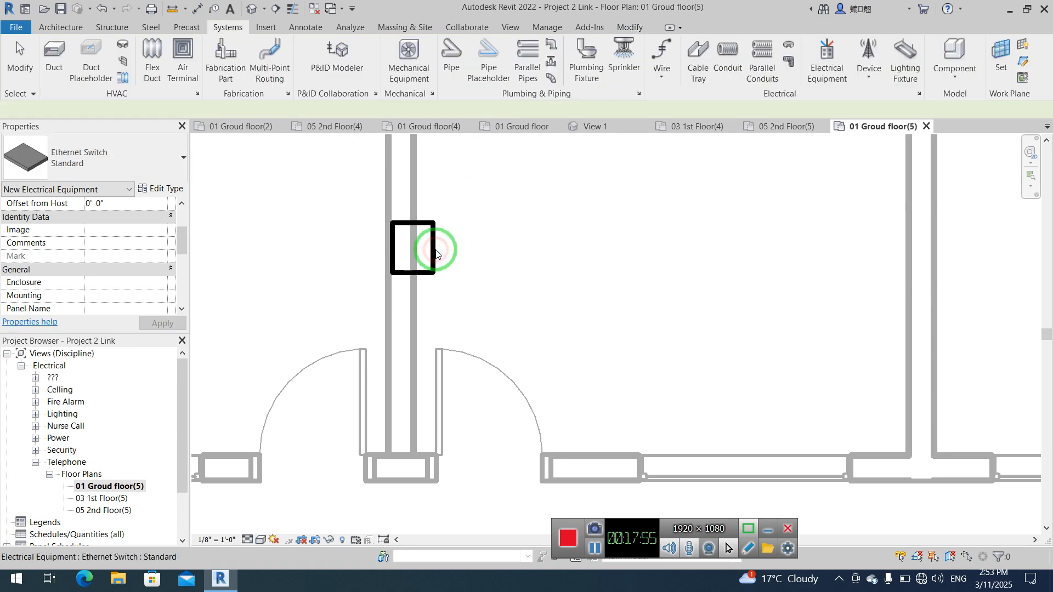
Step: Create a similar Ethernet Switch on the next partition wall, on the same side of the corridor as the first
click(434, 250)
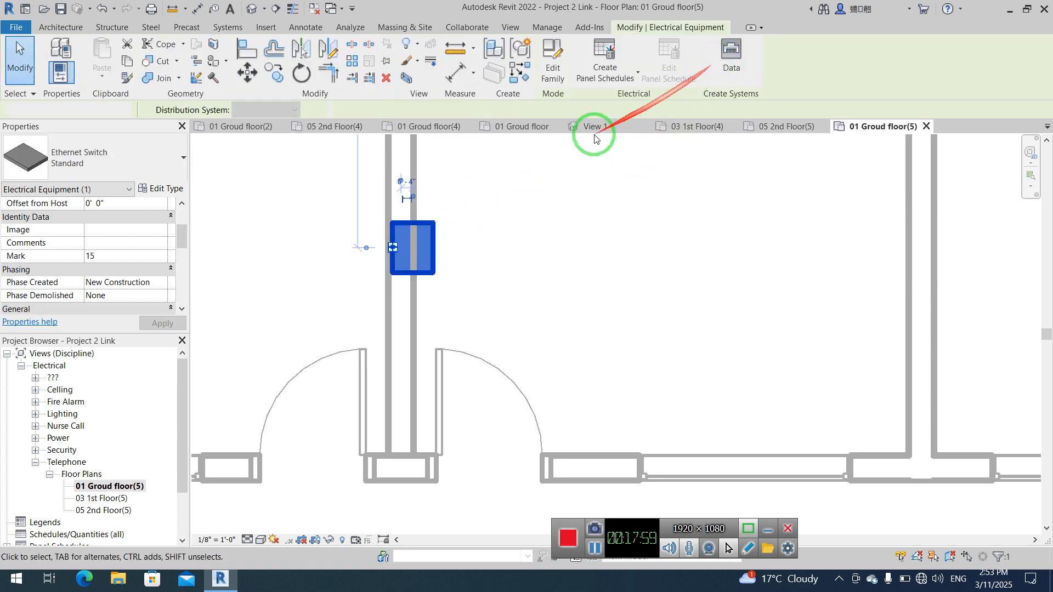
click(437, 230)
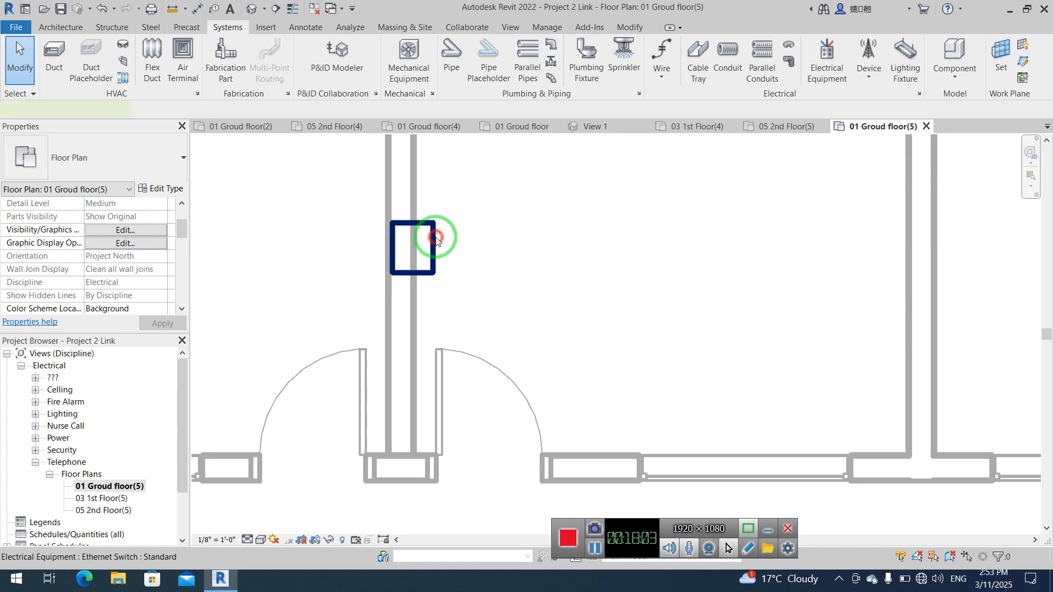
click(434, 238)
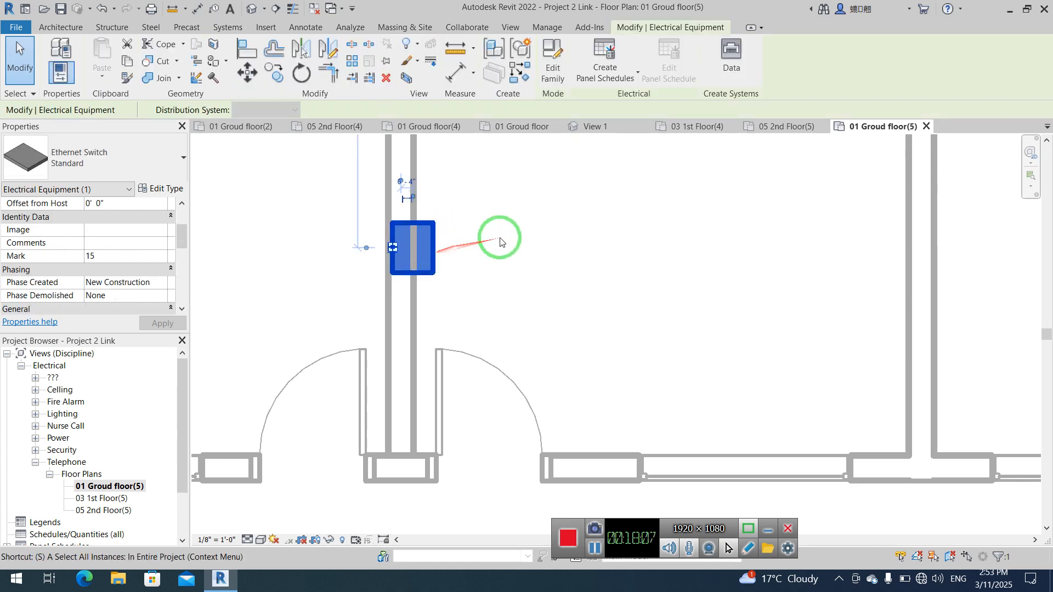
click(438, 250)
click(434, 253)
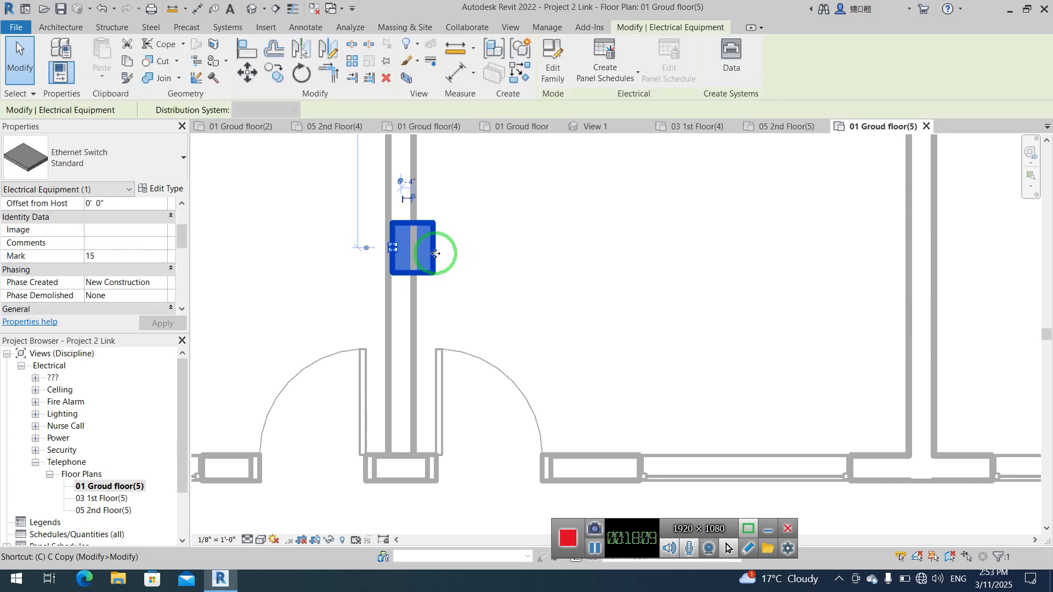
key(s)
scroll(493, 249, down, 5)
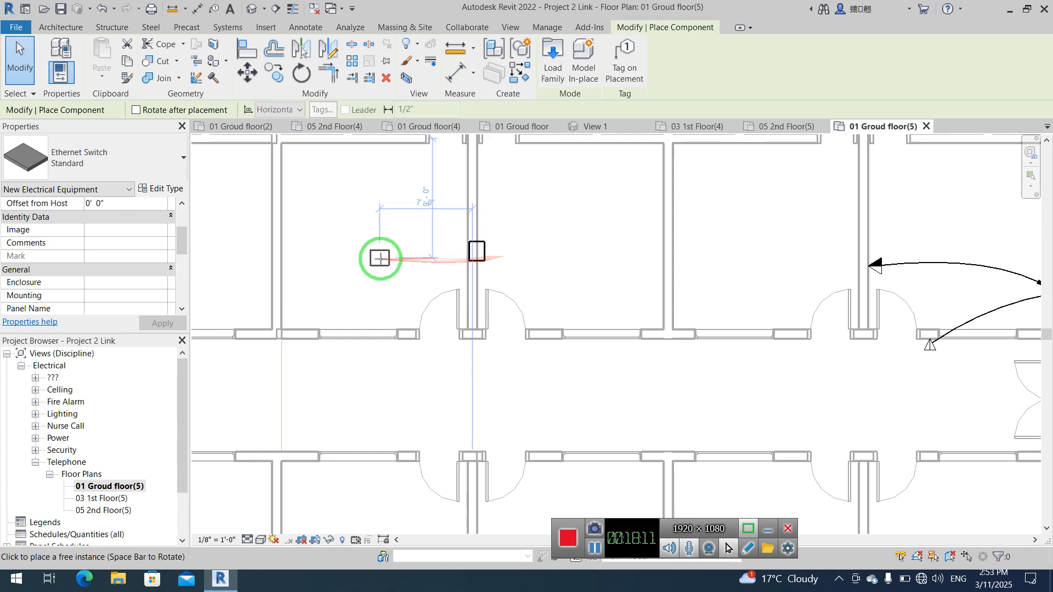
middle_drag(380, 259, 488, 270)
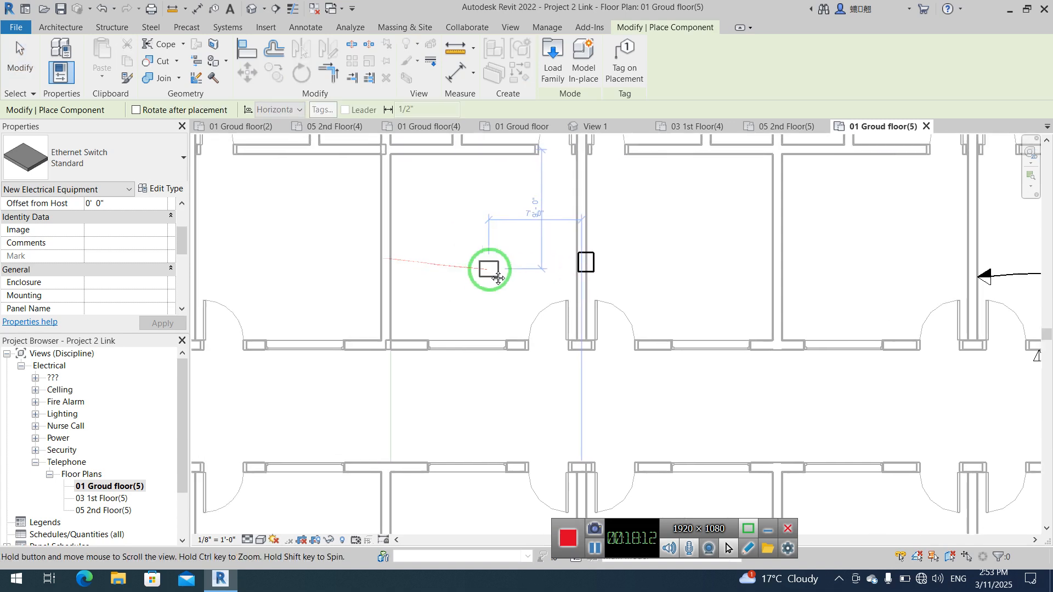
click(391, 265)
Step: Place a third Ethernet Switch on a double wall across the corridor and end placement
middle_drag(346, 280, 470, 371)
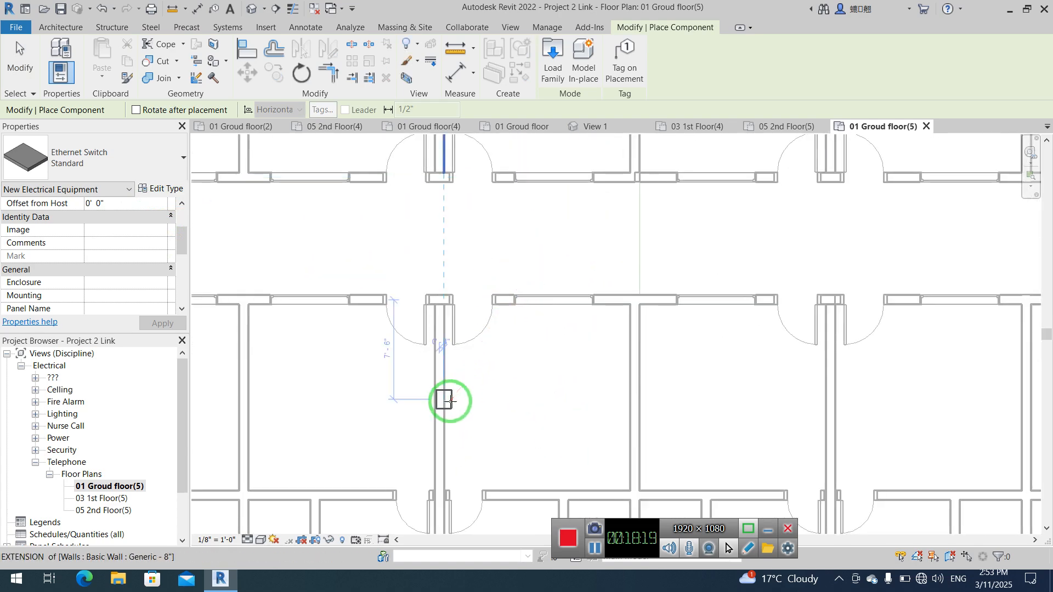
click(449, 402)
key(Escape)
key(Escape)
scroll(451, 403, down, 3)
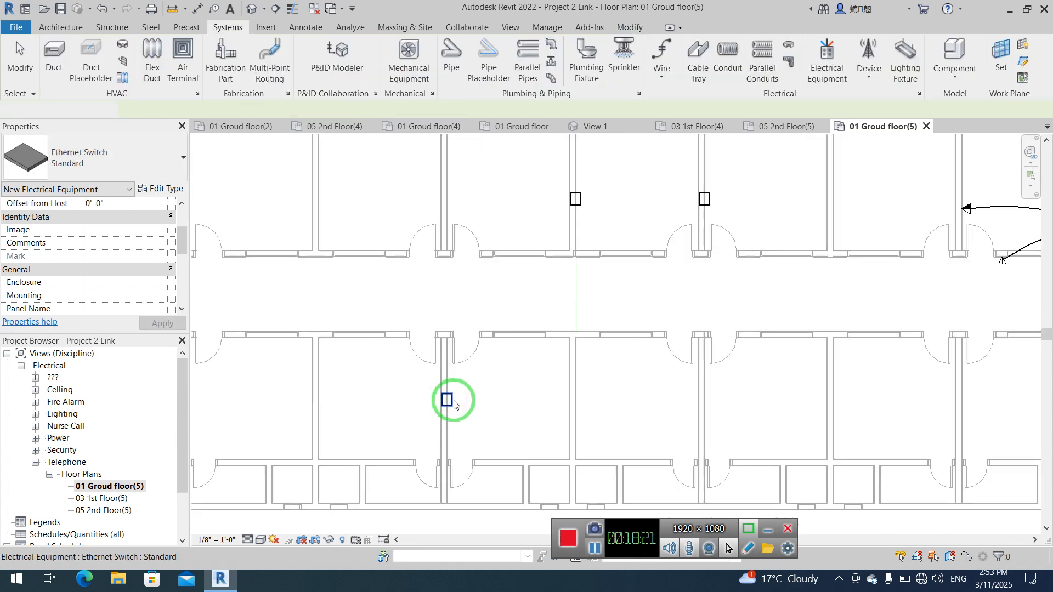
Step: Create a Data system from the three Ethernet Switches and assign it to the Telephone PL1 panel
click(453, 404)
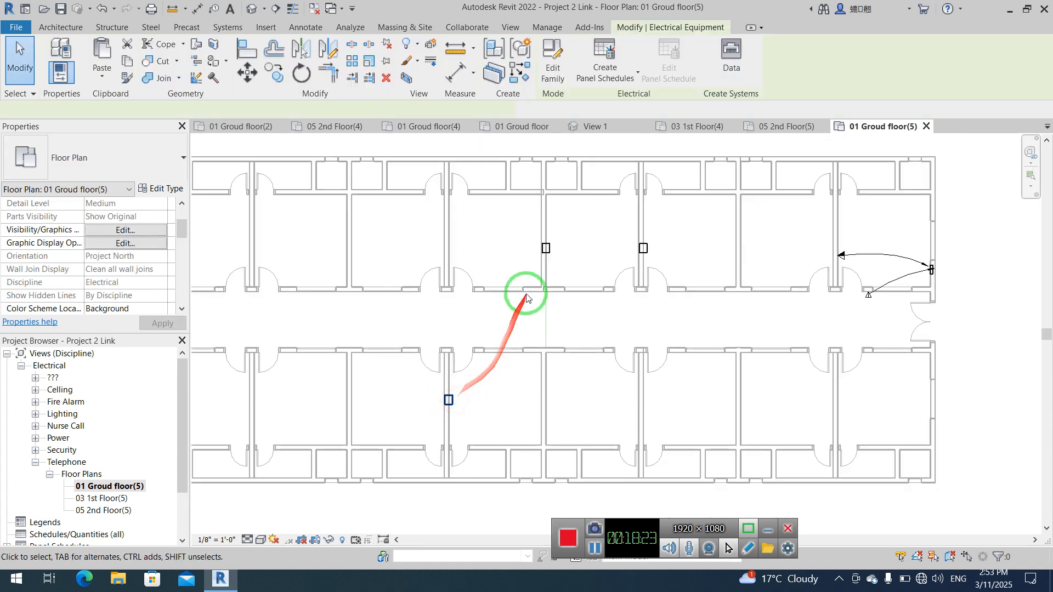
click(545, 248)
ctrl+click(643, 248)
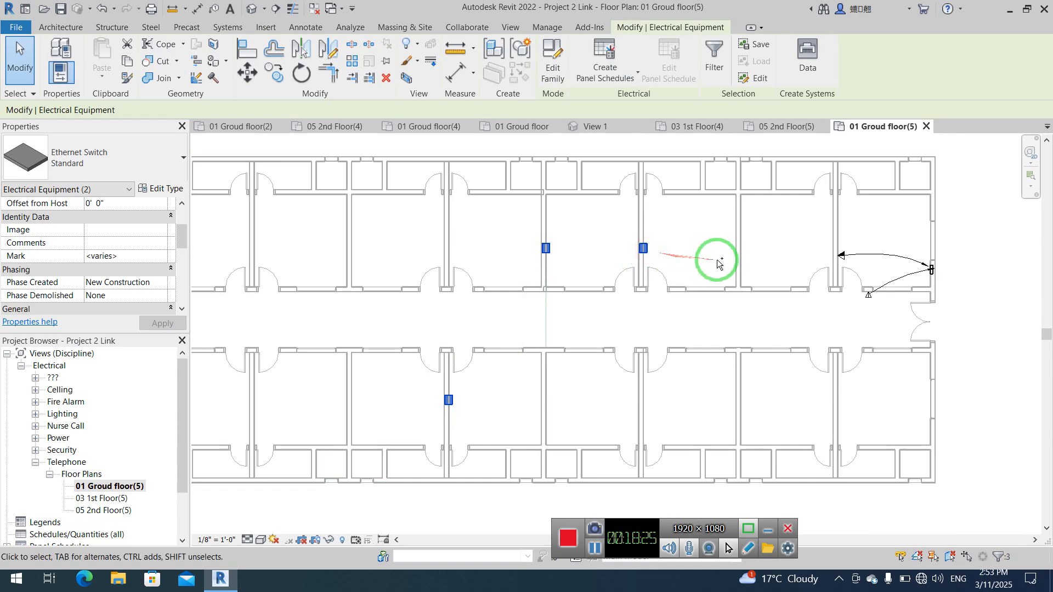
click(807, 59)
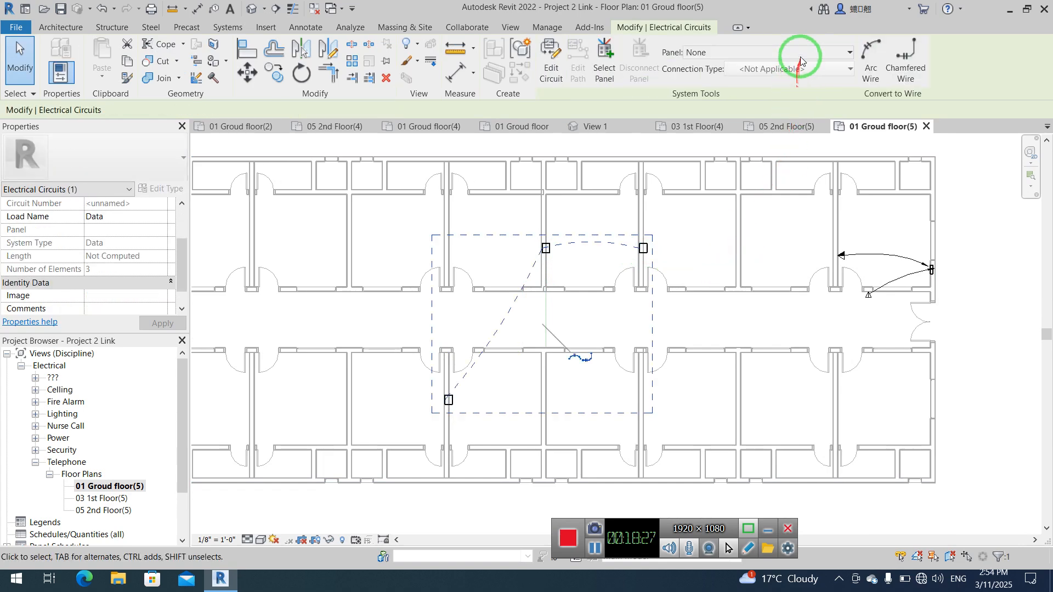
click(799, 52)
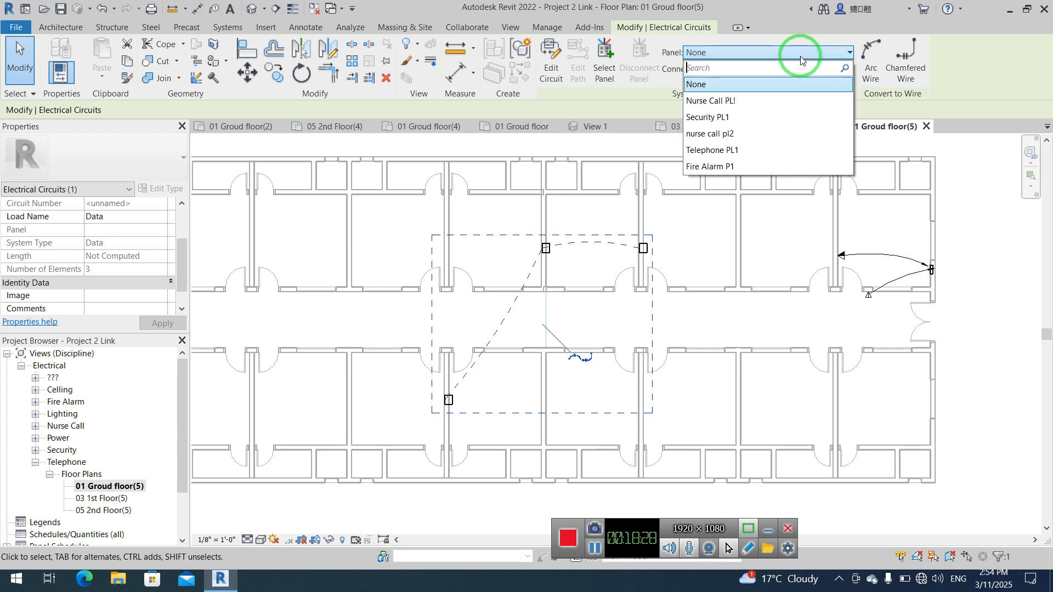
click(757, 150)
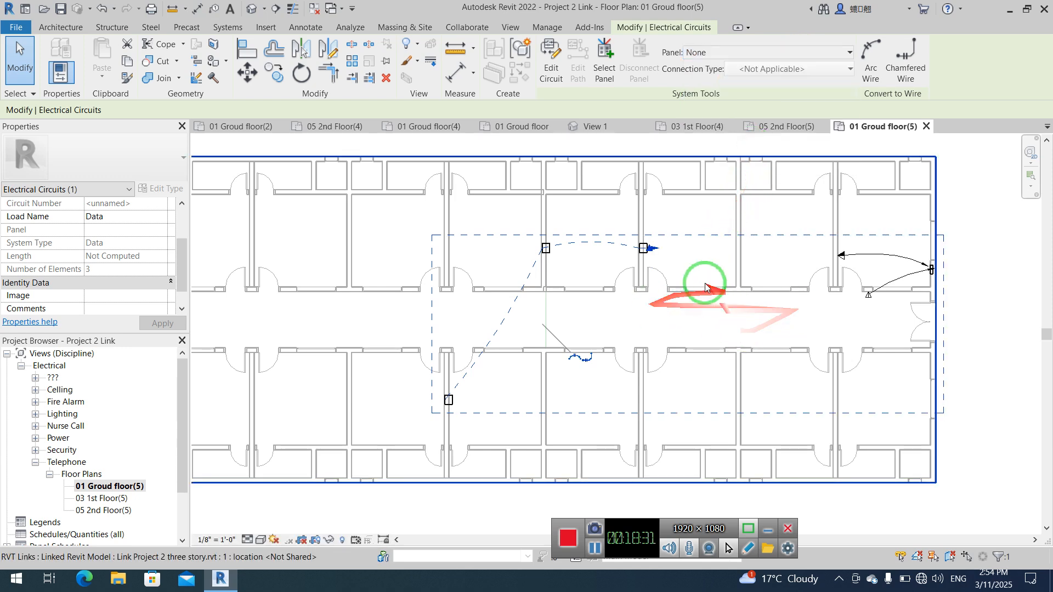
Step: Convert the data circuit to arc wires and extend the home run wire from the last switch to the Telephone PL1 panel
click(867, 55)
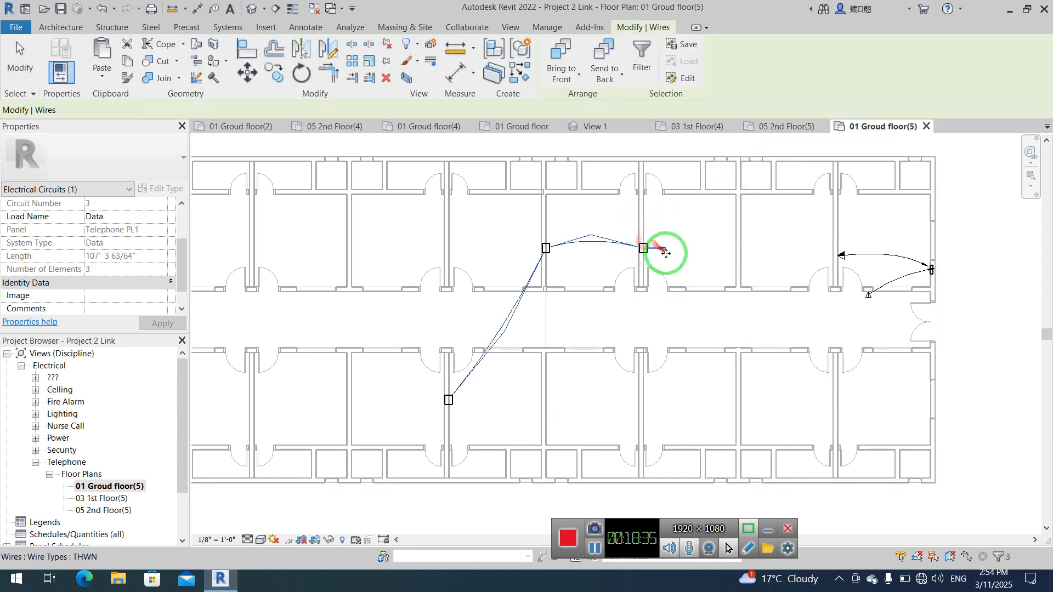
click(682, 226)
click(662, 250)
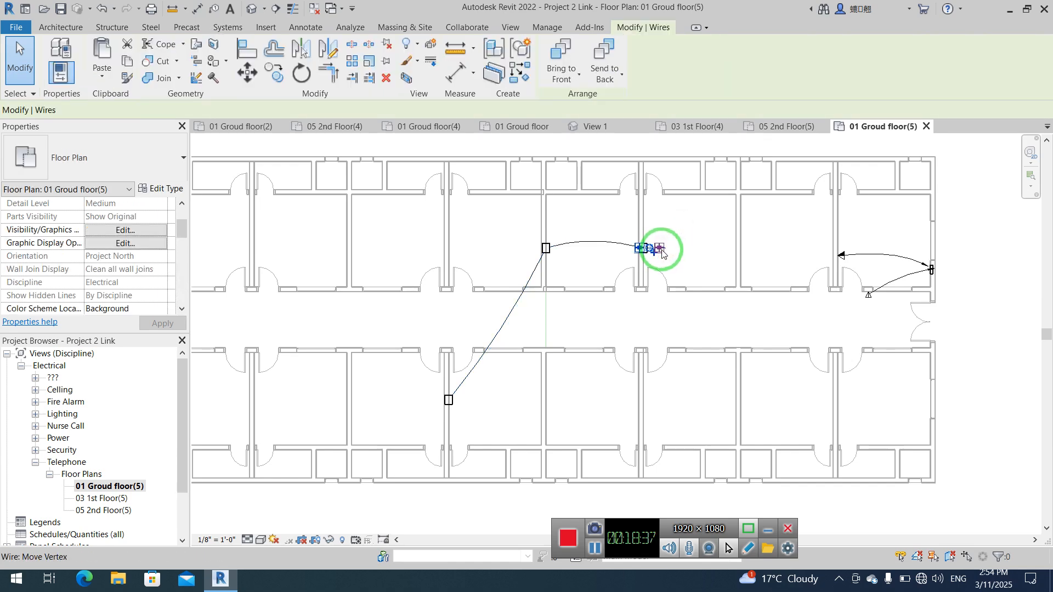
drag(662, 251, 902, 274)
scroll(913, 271, up, 5)
scroll(834, 222, down, 5)
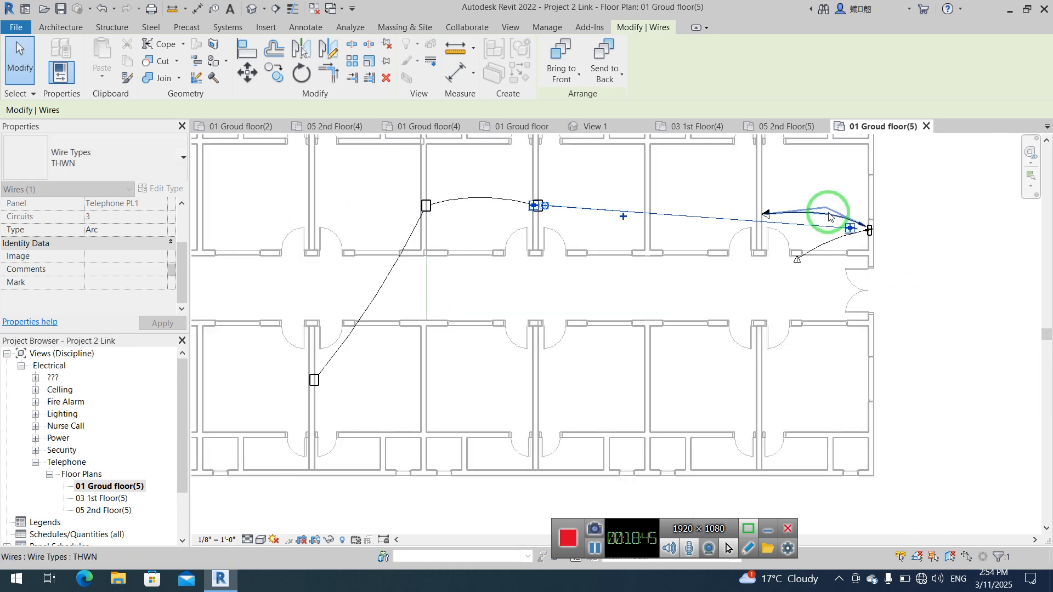
scroll(834, 216, down, 1)
click(929, 262)
Step: Examine the electrical Telephone system and its panel circuits in the System Browser, then close the browser
middle_drag(791, 257, 650, 265)
right_click(729, 210)
mouse_move(822, 373)
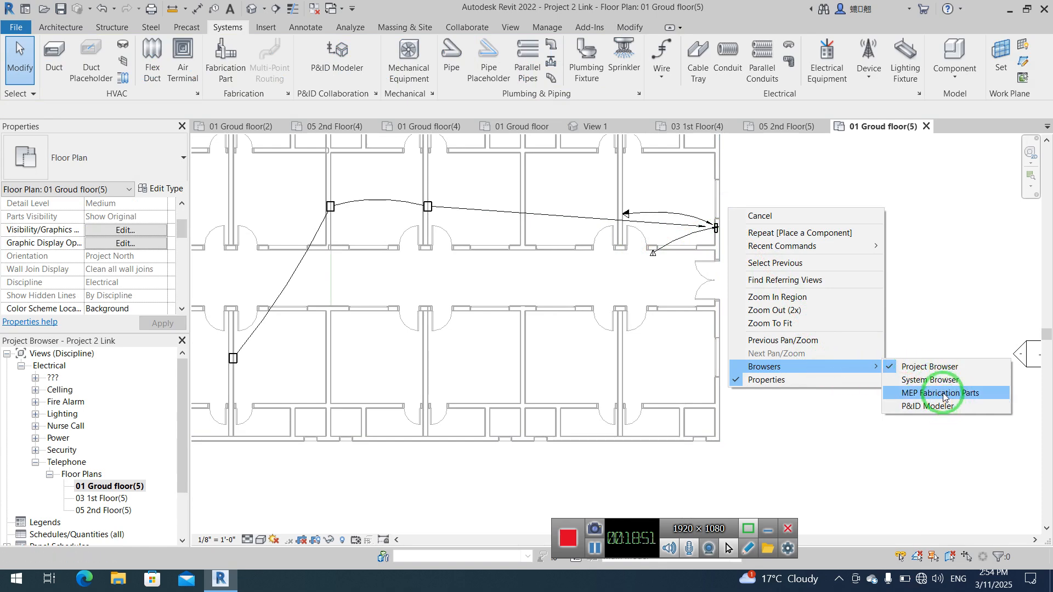
click(941, 380)
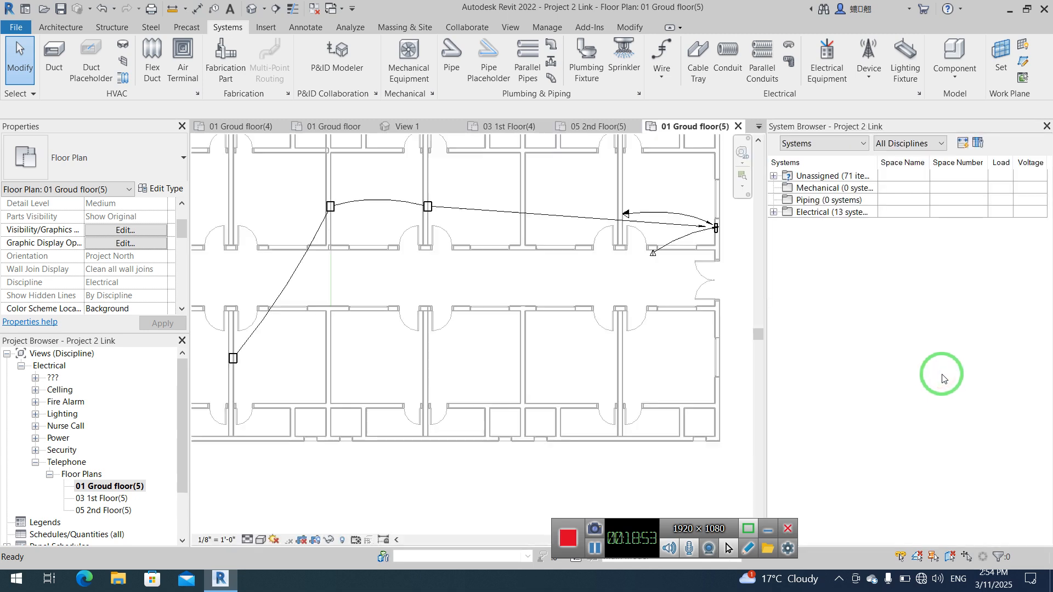
click(773, 213)
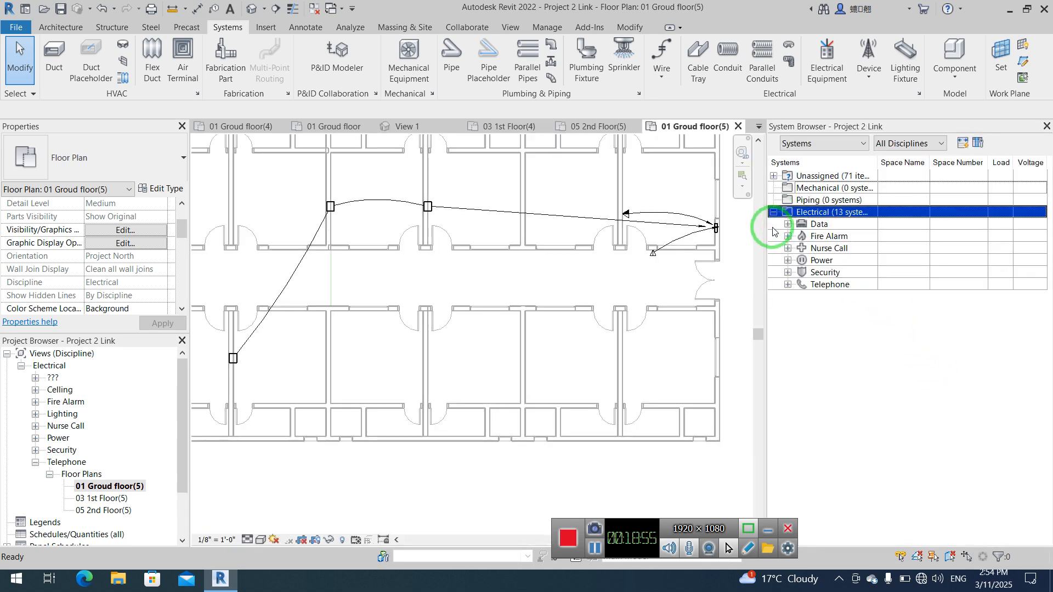
click(788, 285)
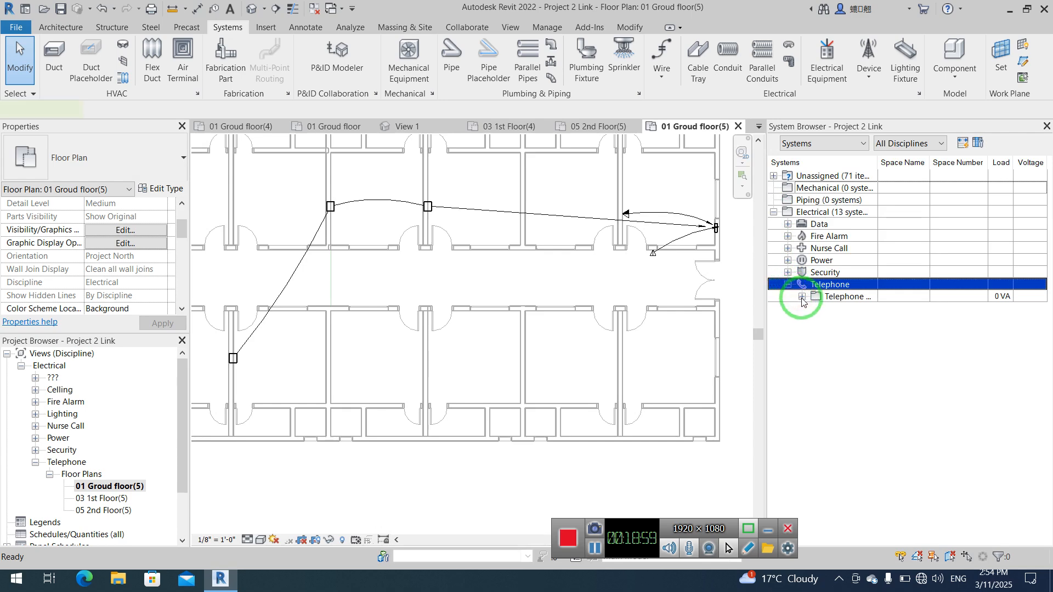
click(801, 299)
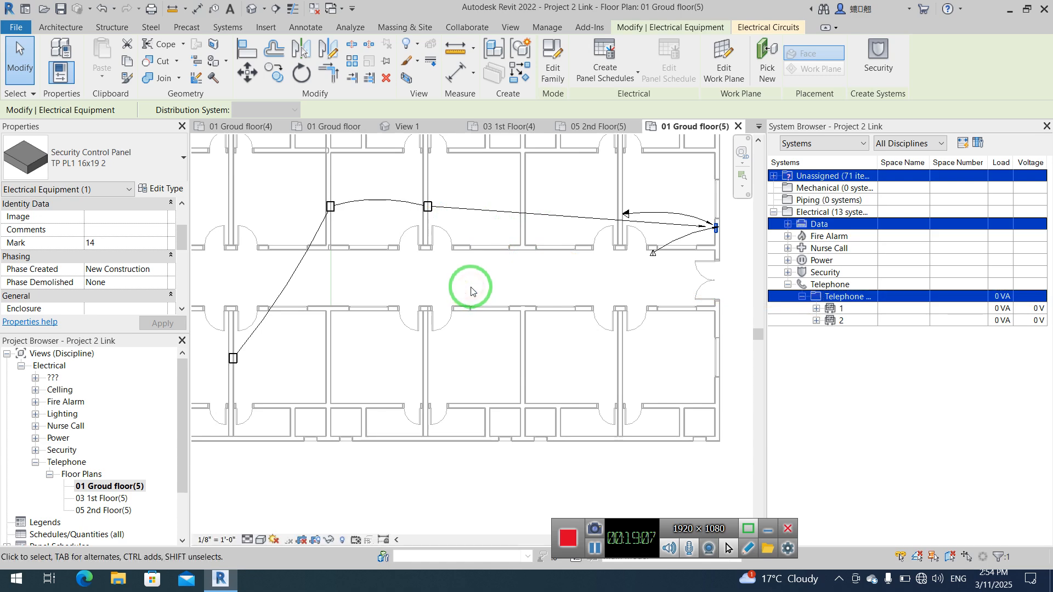
scroll(471, 291, down, 1)
click(1047, 126)
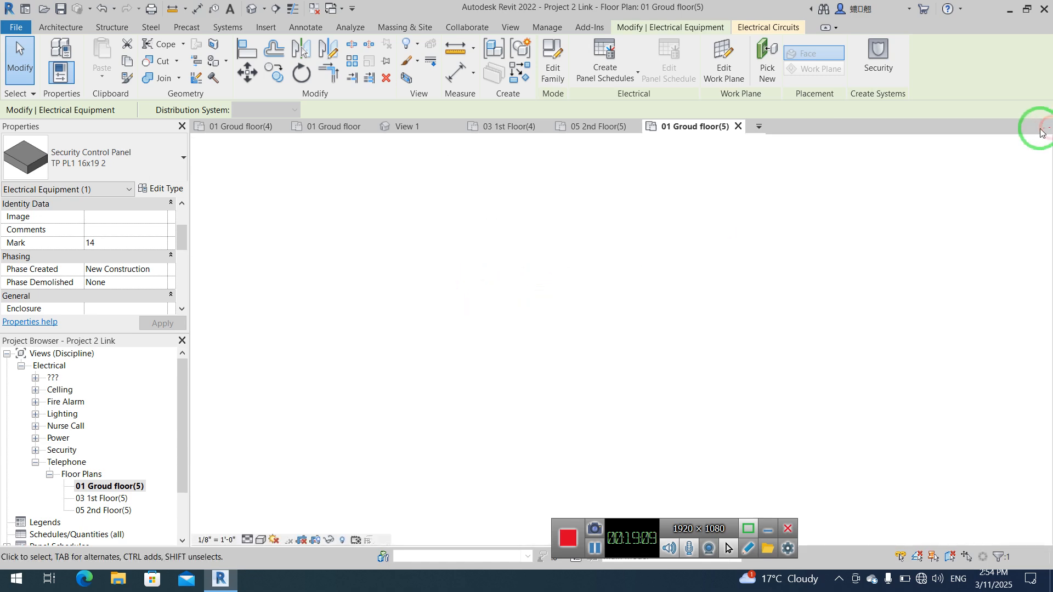
Step: Review the circuit settings of the selected Telephone PL1 panel
middle_drag(700, 285, 775, 309)
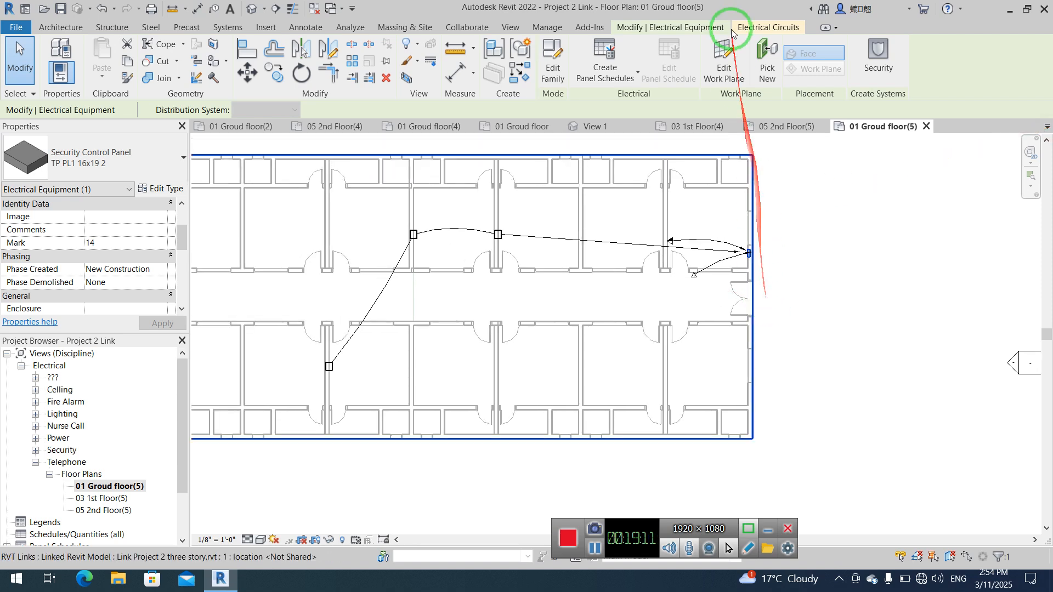
click(76, 27)
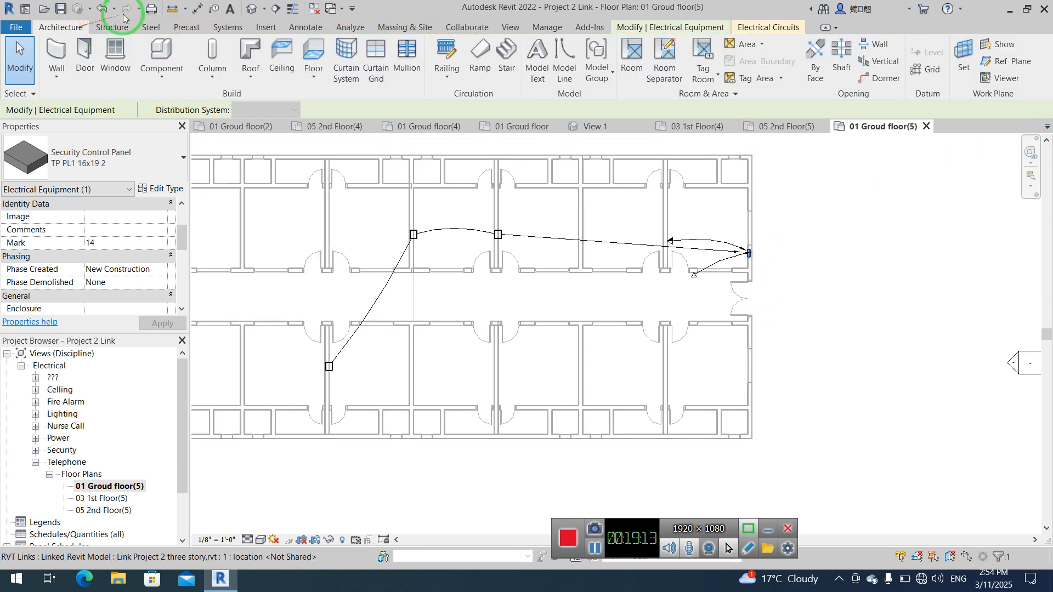
click(776, 34)
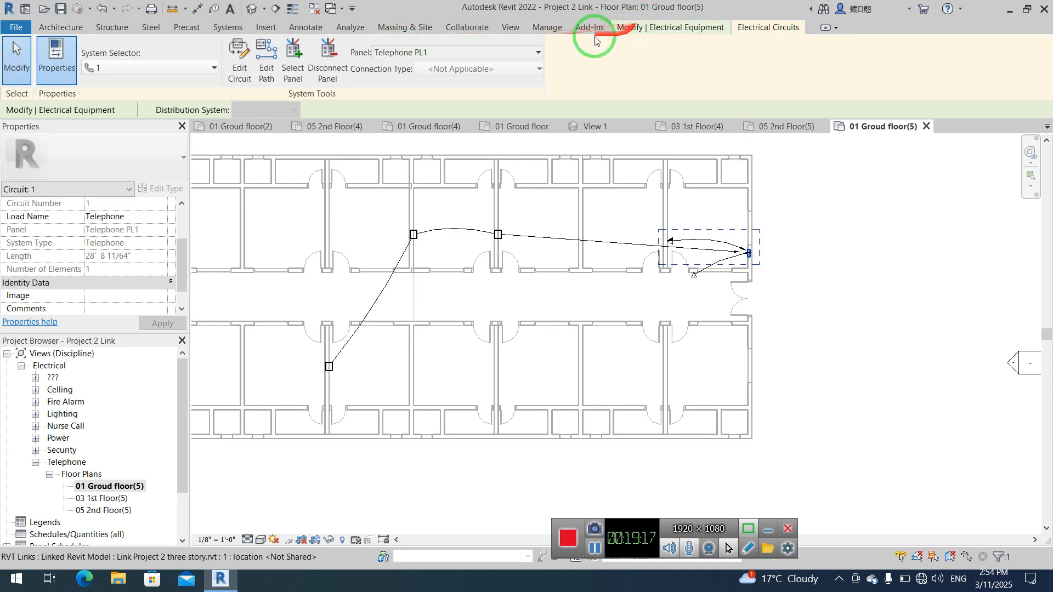
click(245, 32)
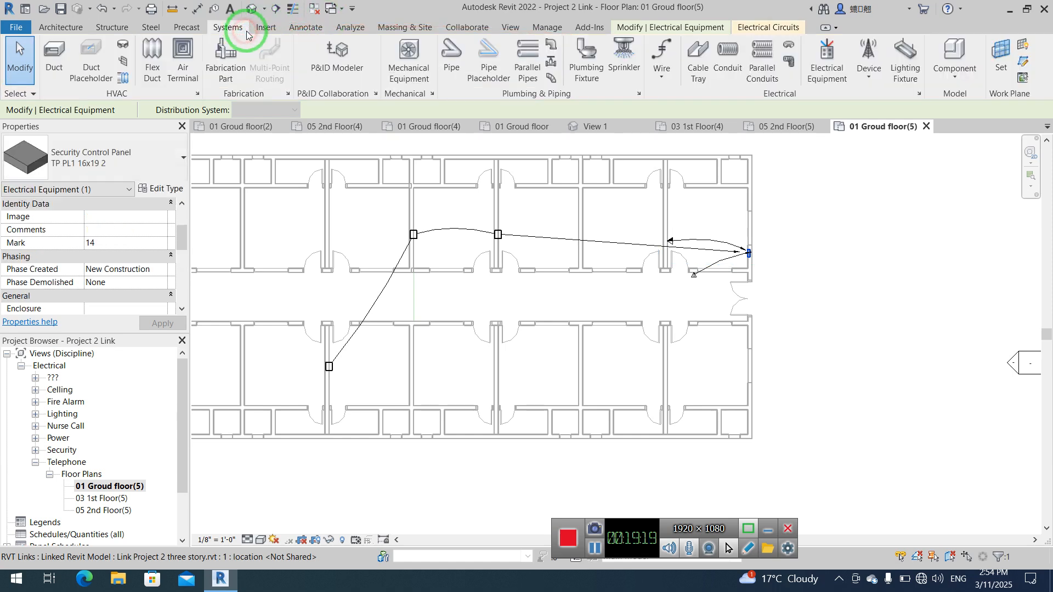
Step: Load the Speaker - Round communication device family into the project and leave placement without placing one
click(868, 77)
click(866, 131)
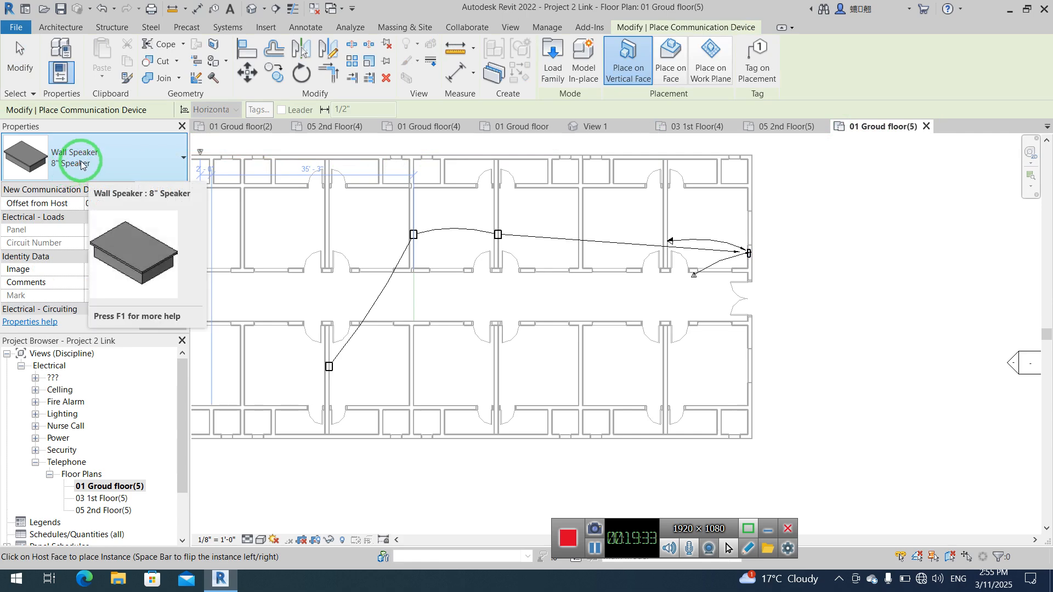
click(554, 75)
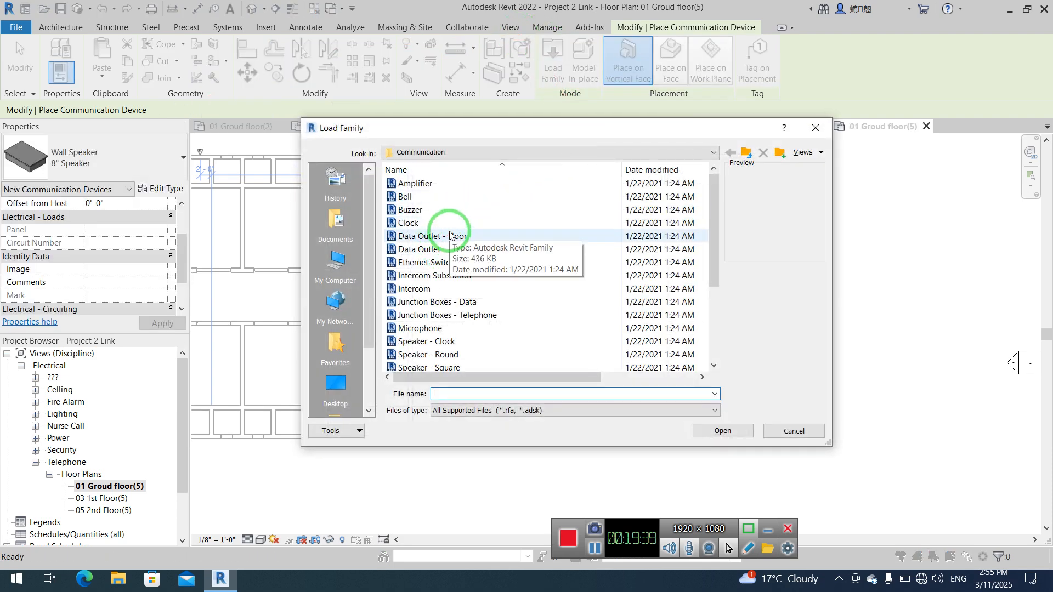
scroll(449, 235, down, 3)
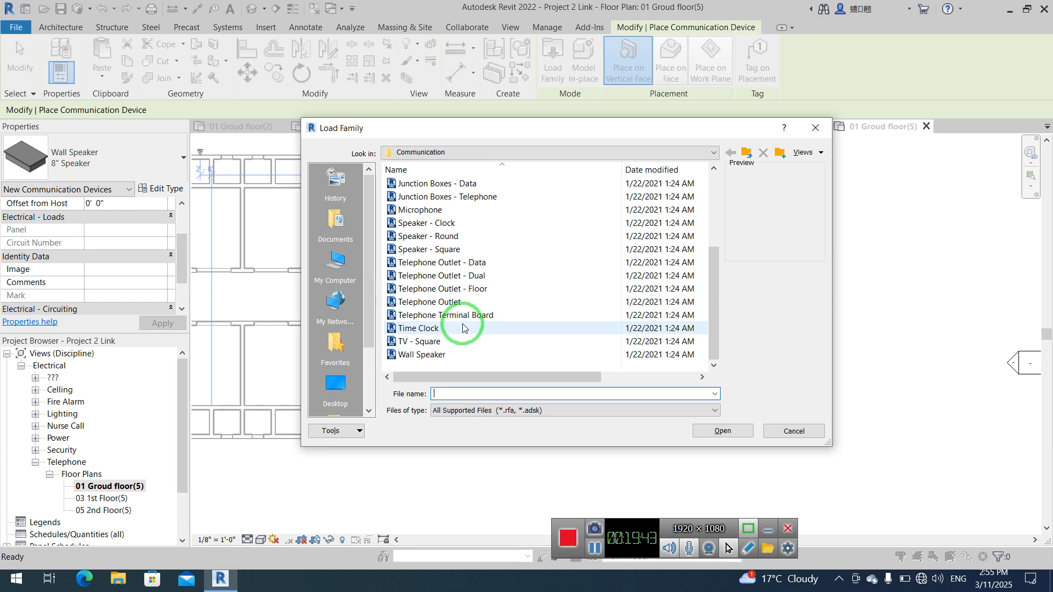
click(442, 357)
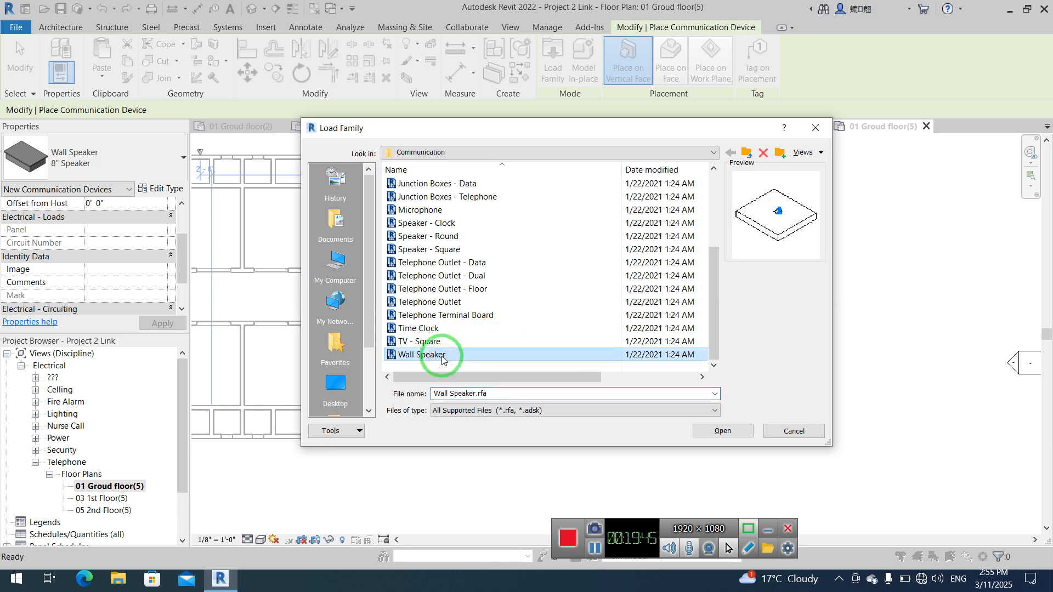
click(439, 225)
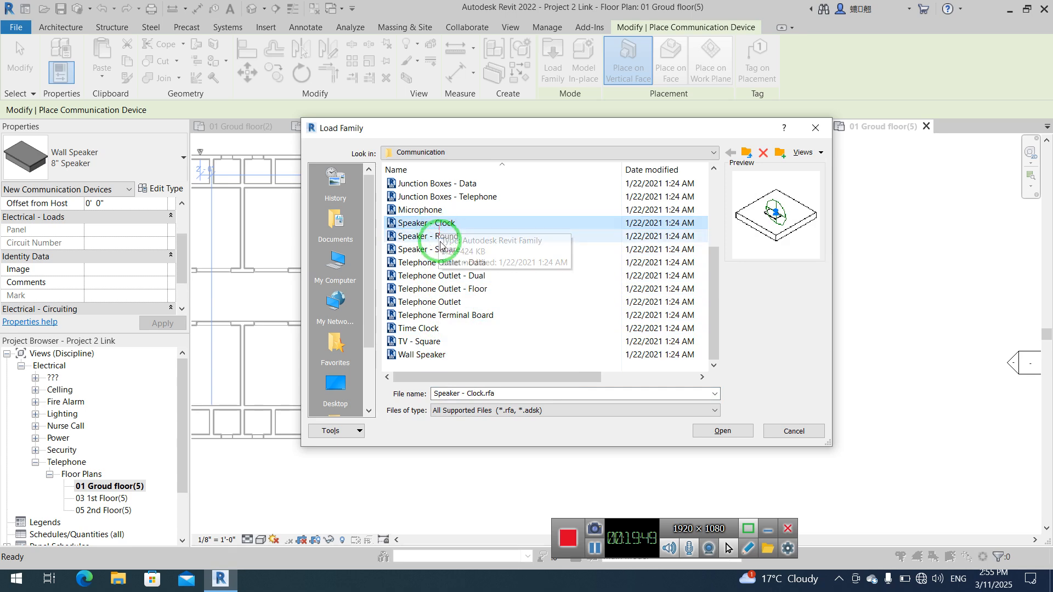
click(439, 237)
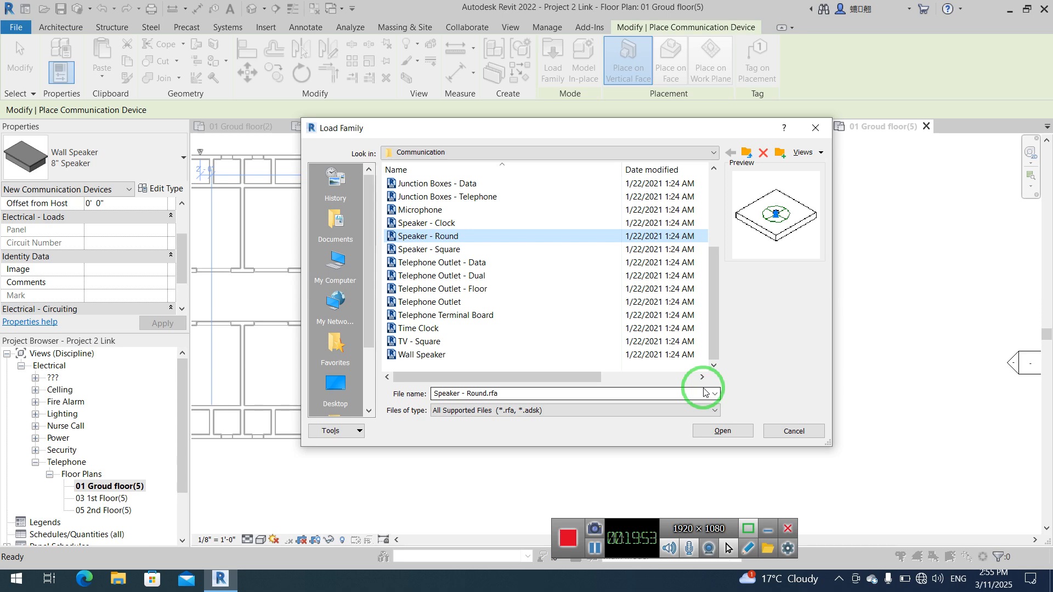
click(713, 432)
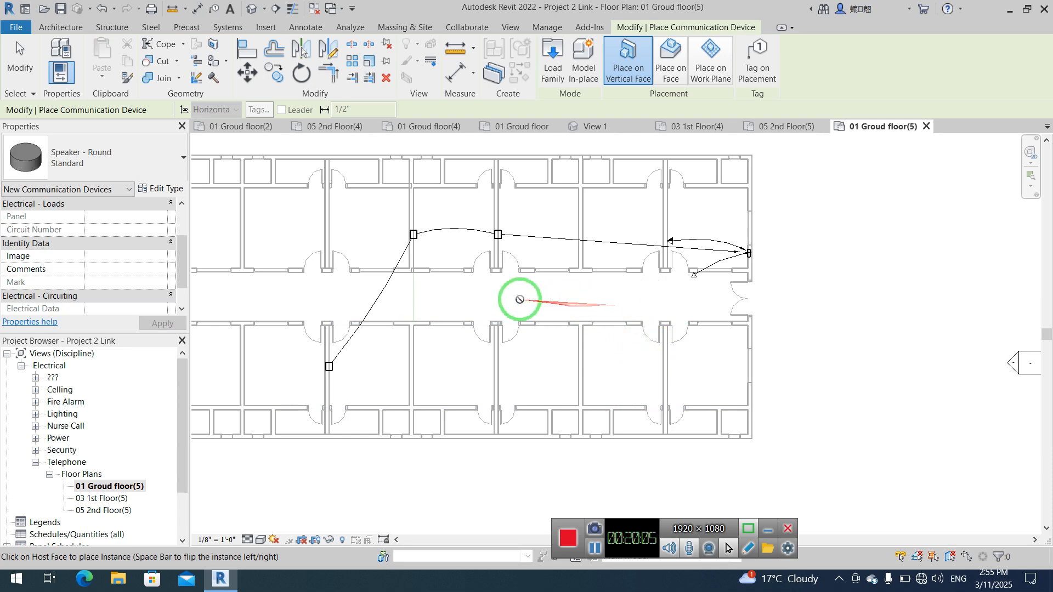
key(Escape)
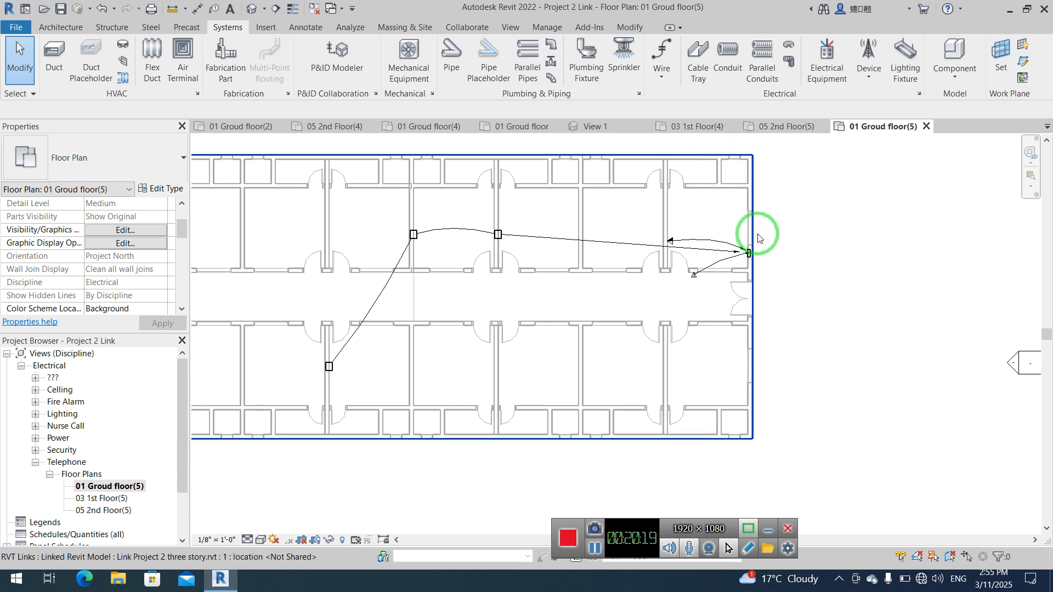
Step: Examine the outlet and Ethernet Switch wiring to the Telephone PL1 panel up close and across the whole ground floor plan
scroll(757, 237, up, 1)
middle_drag(741, 290, 786, 279)
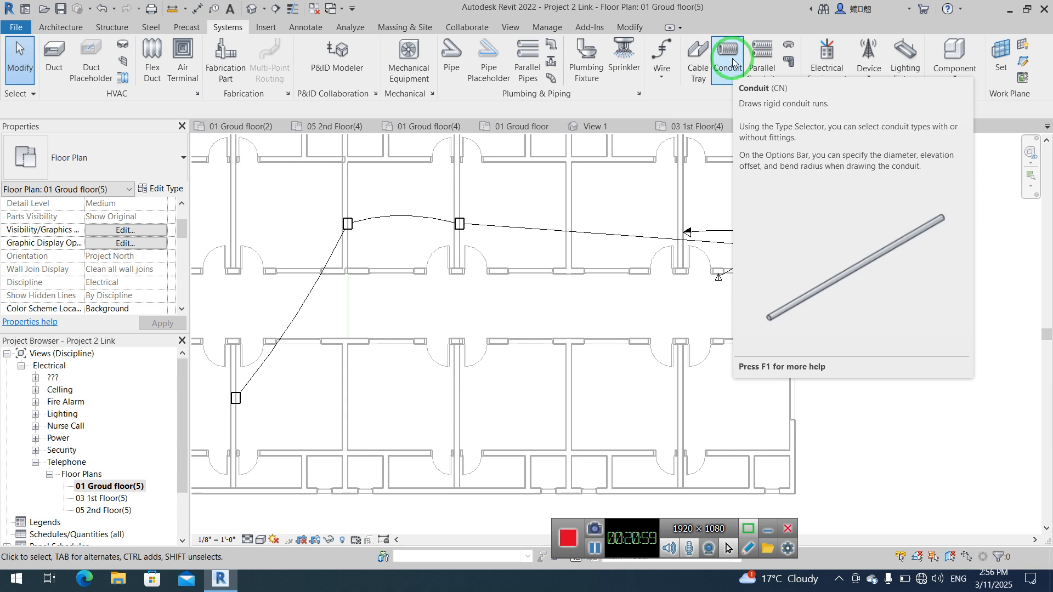
click(822, 303)
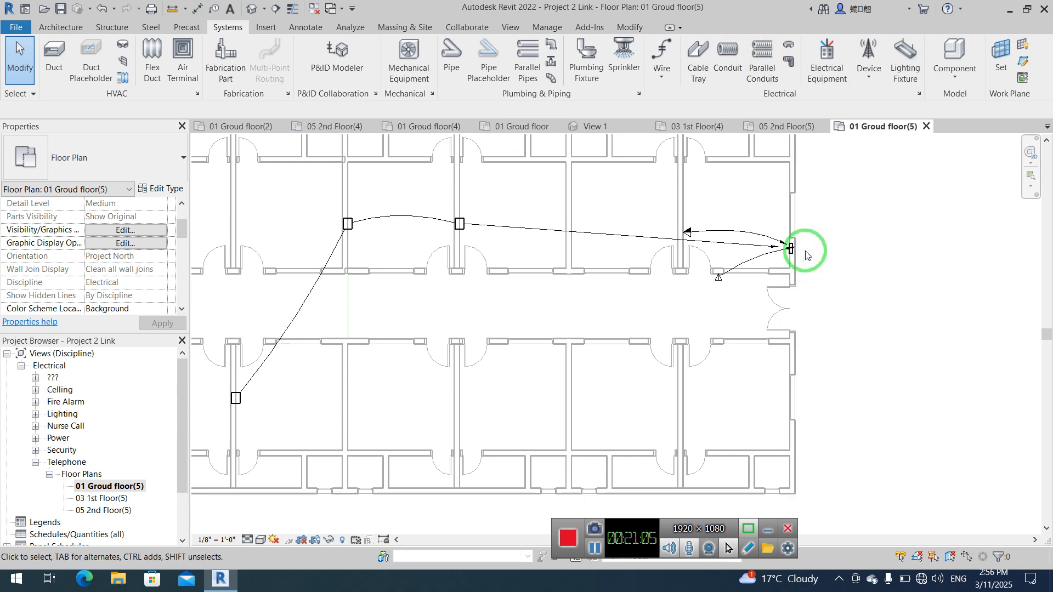
scroll(792, 246, up, 3)
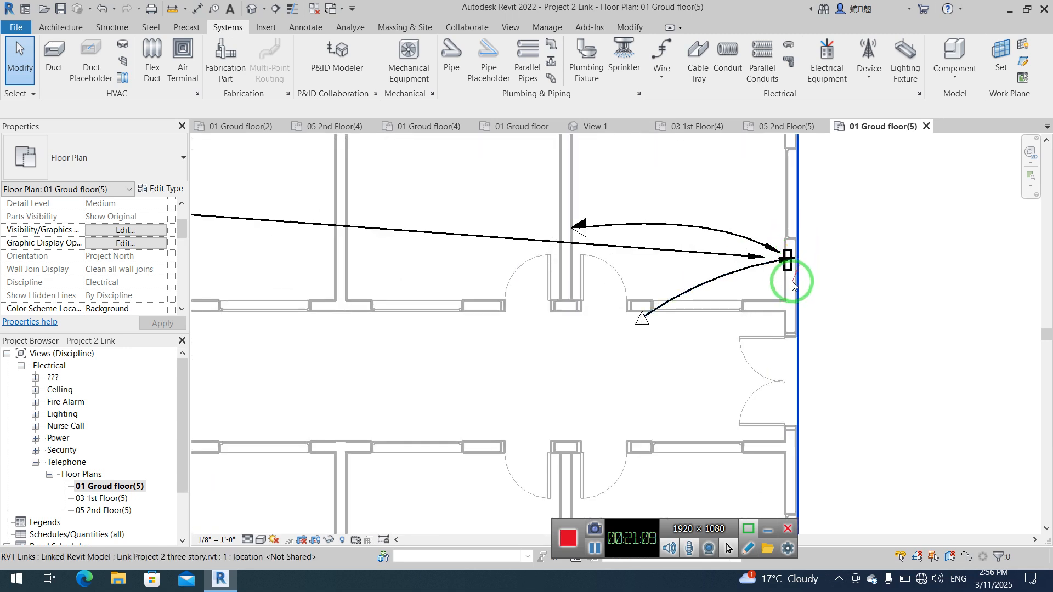
middle_drag(787, 296, 775, 315)
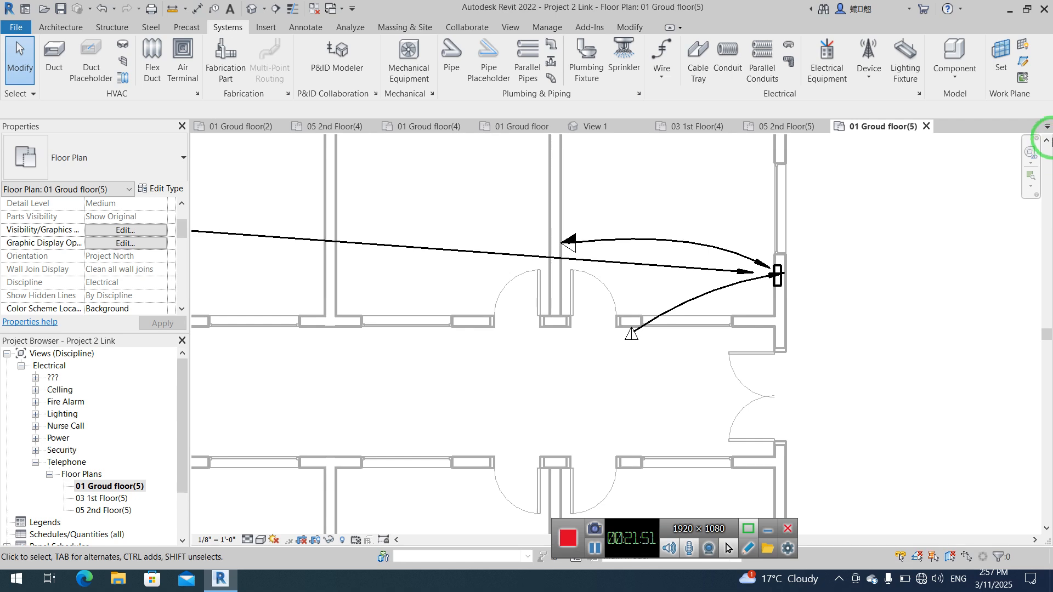
scroll(816, 312, down, 1)
scroll(815, 313, down, 3)
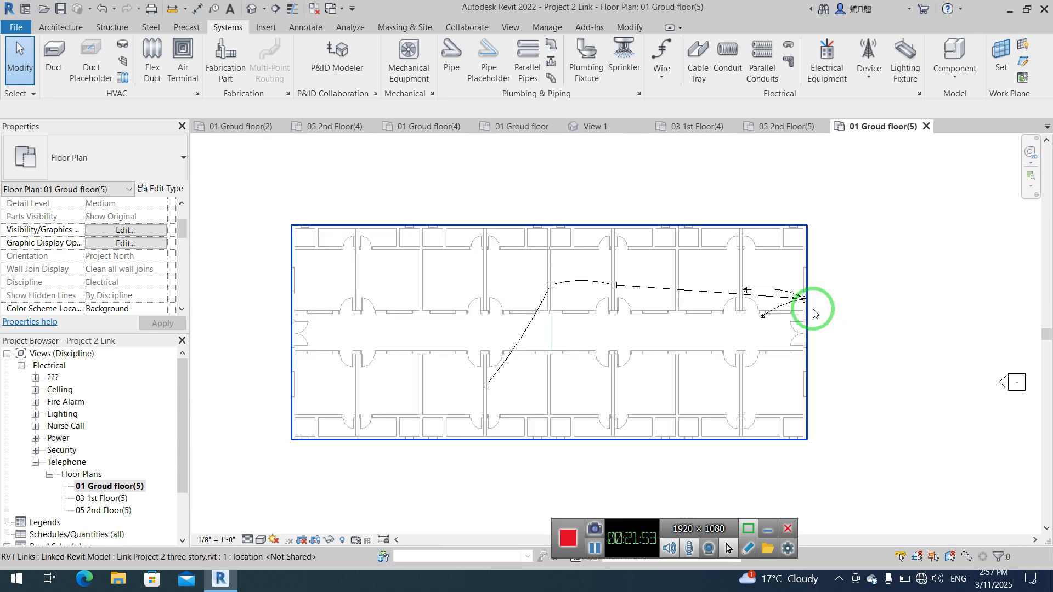
middle_drag(646, 315, 678, 312)
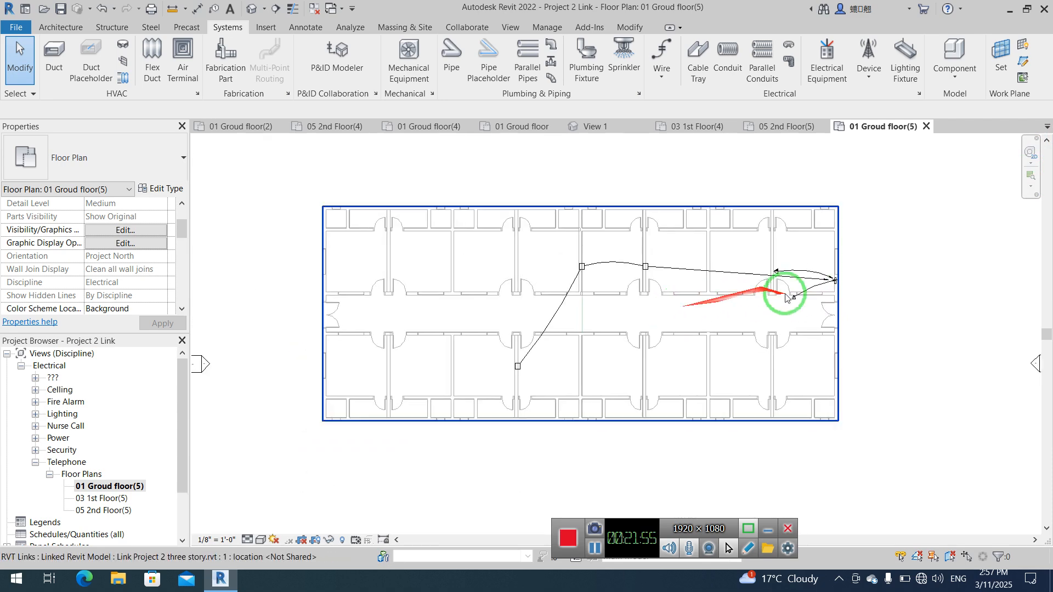
scroll(546, 230, up, 1)
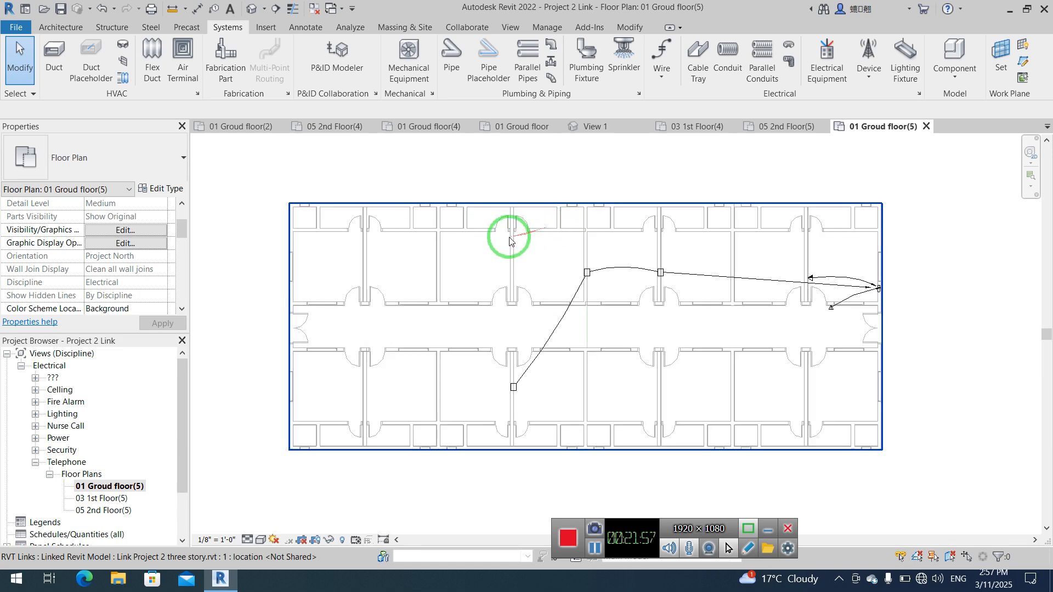
middle_drag(512, 235, 557, 219)
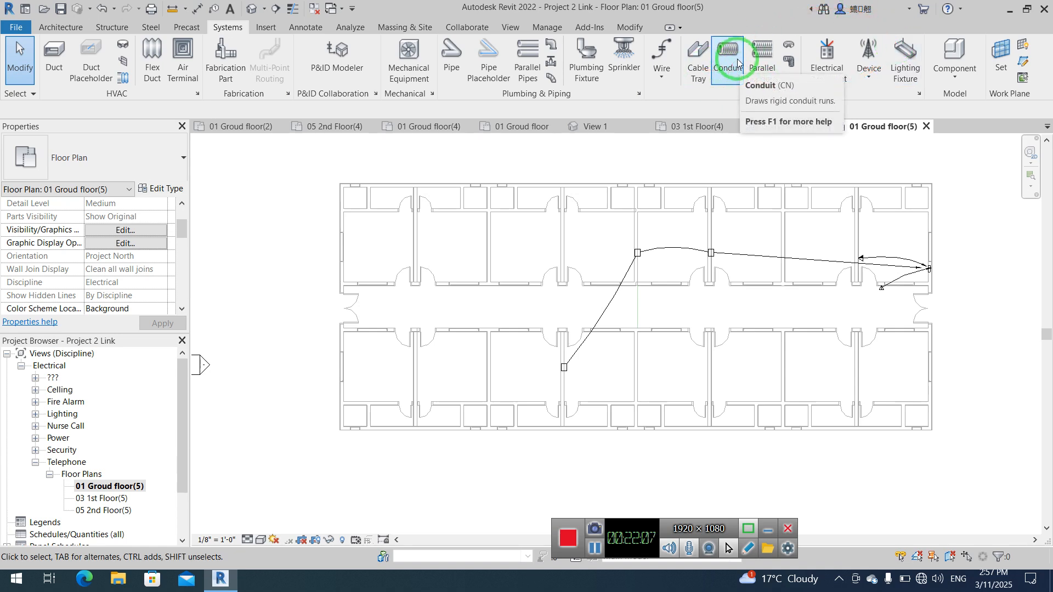
middle_drag(580, 238, 562, 246)
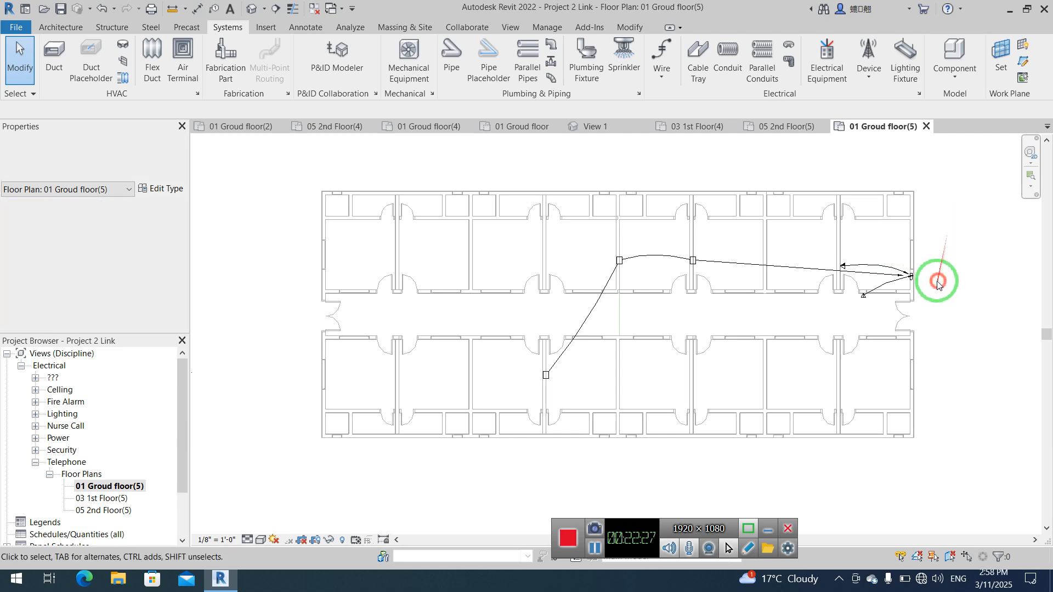
middle_drag(931, 280, 910, 255)
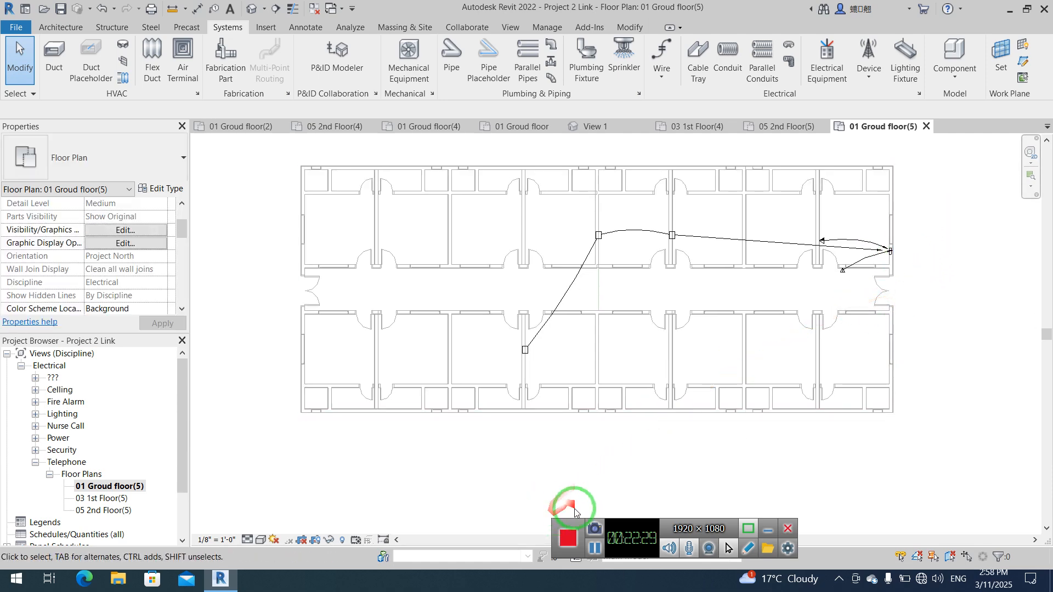